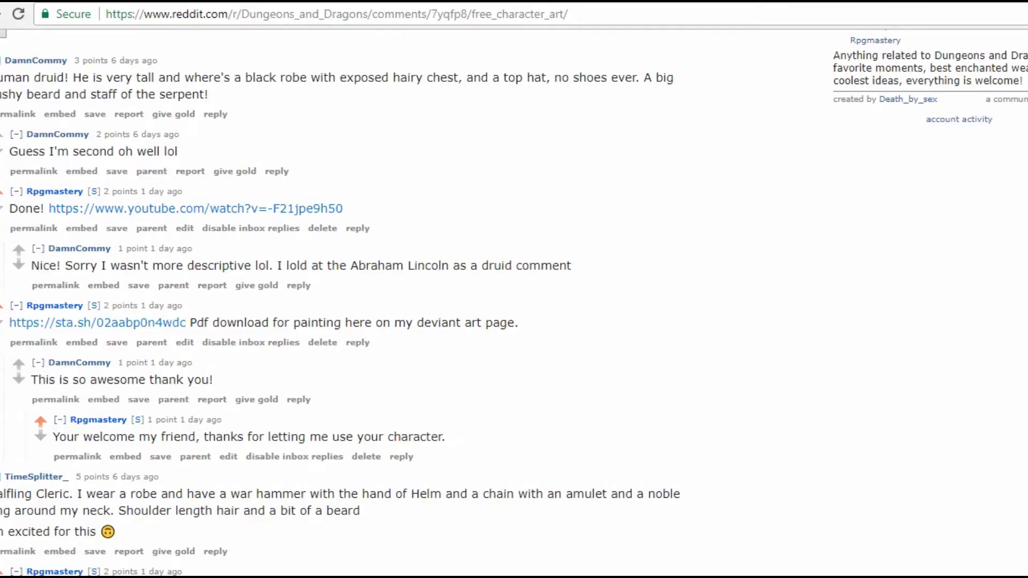
Step: Scroll the Reddit thread, then search Google for 'half plate' in a new browser tab
scroll(734, 371, down, 10)
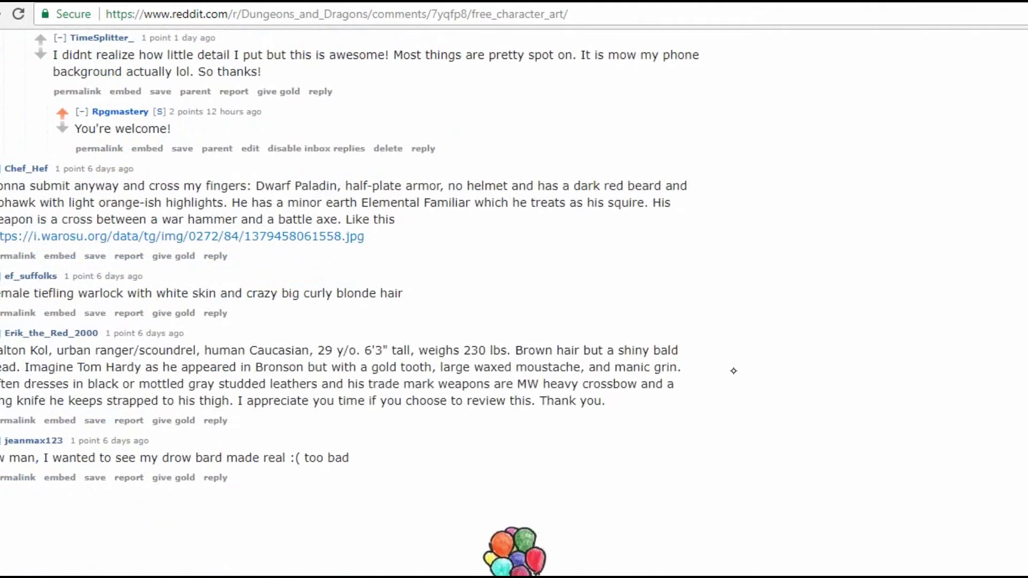
key(ctrl+t)
text(google.com)
key(Return)
text(half plate)
key(Return)
Step: View image results for 'half plate armor', then close the tab and return to FireAlpaca
text(a)
click(154, 92)
click(154, 114)
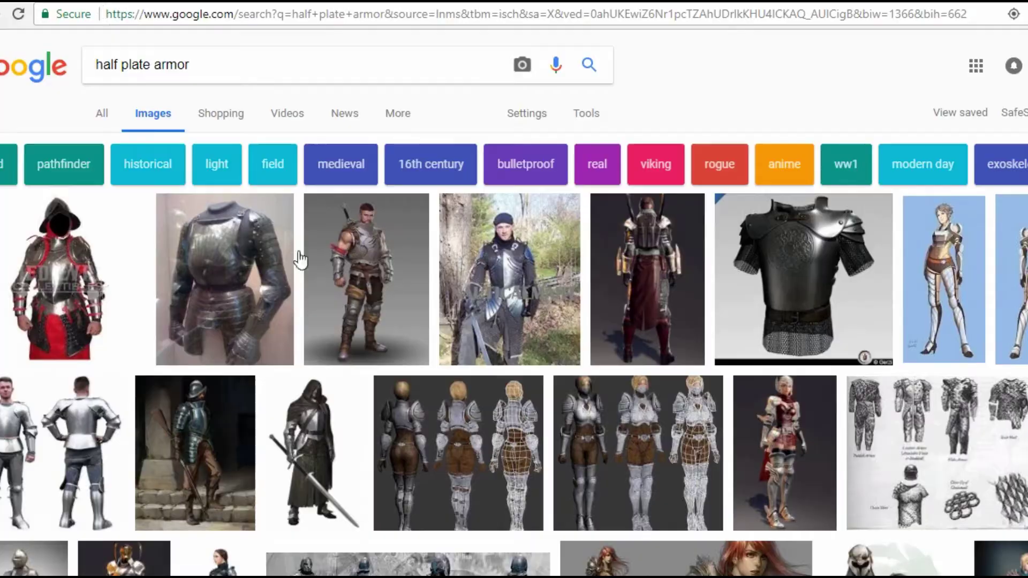
key(ctrl+w)
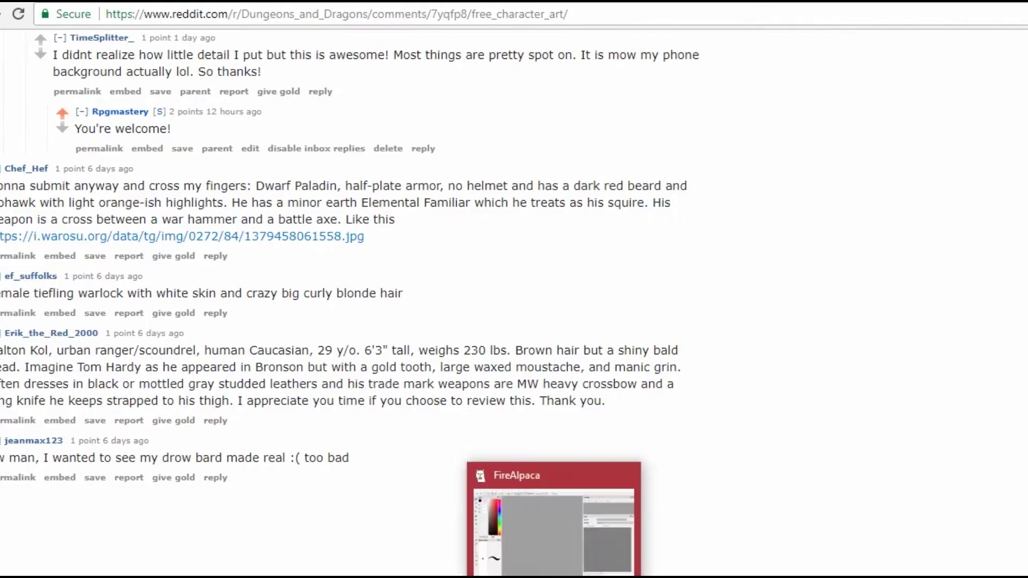
click(562, 541)
Step: Create a new 10 × 8 inch landscape canvas by swapping width and height
key(ctrl+n)
key(Return)
key(ctrl+n)
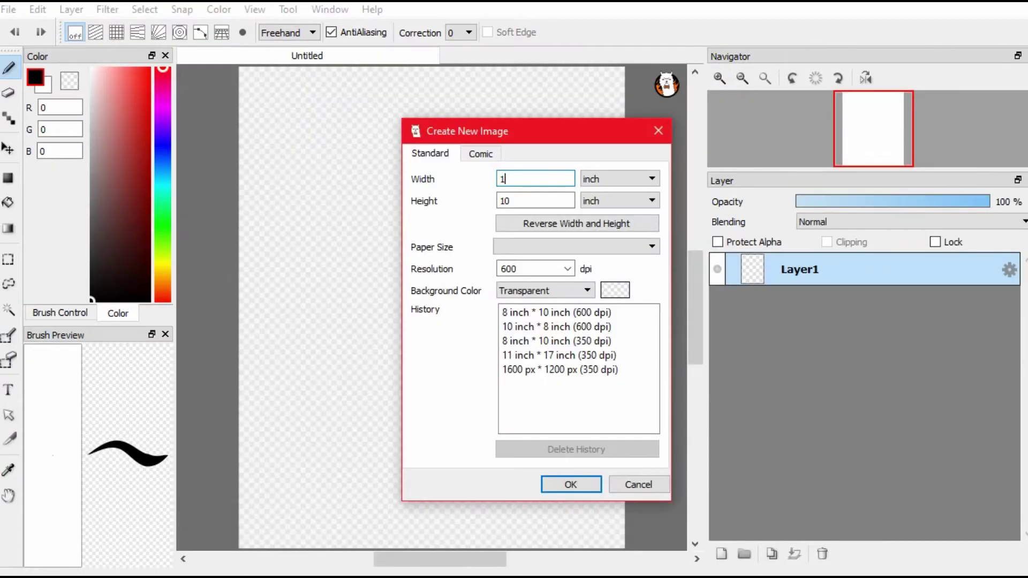
click(573, 223)
key(Return)
Step: Lower Layer1 opacity to 31% and try out the pen with an undone test stroke
right_click(328, 65)
key(Escape)
click(853, 202)
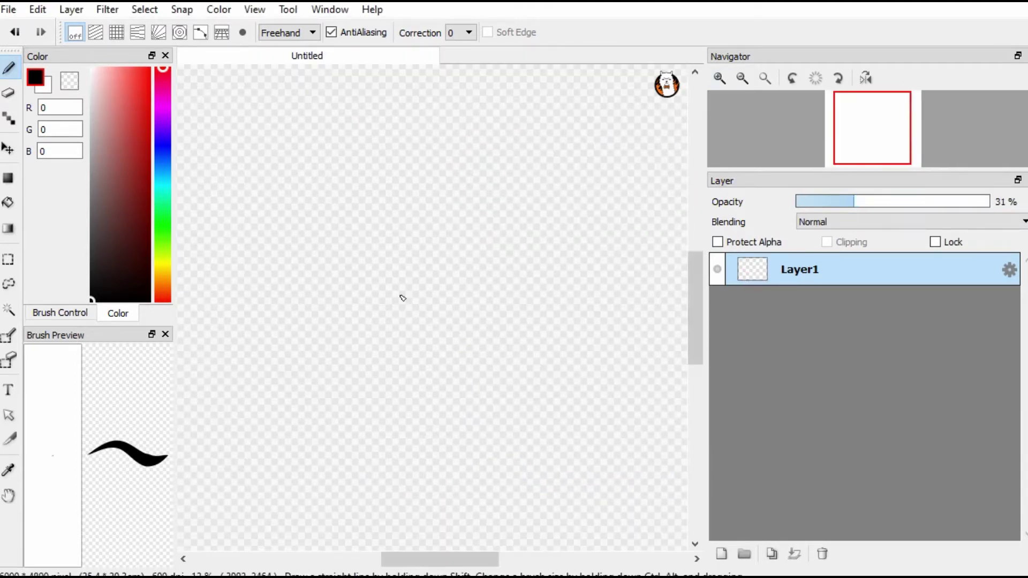
click(60, 313)
drag(419, 265, 461, 367)
key(ctrl+z)
Step: Sketch the head, shoulders, torso, waist and hips, shifting the sketch up the canvas
click(742, 78)
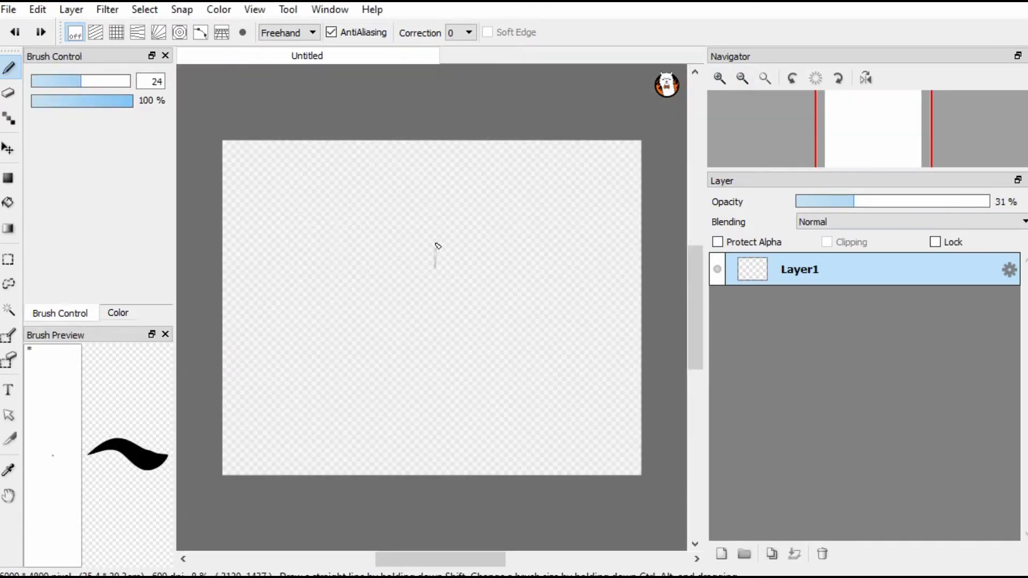
key(ctrl+plus)
mouse_move(437, 262)
mouse_down()
mouse_move(467, 260)
mouse_move(471, 389)
mouse_move(460, 393)
mouse_up()
mouse_move(498, 257)
mouse_down()
mouse_move(375, 281)
mouse_move(361, 305)
mouse_up()
drag(538, 276, 559, 321)
key(ctrl+minus)
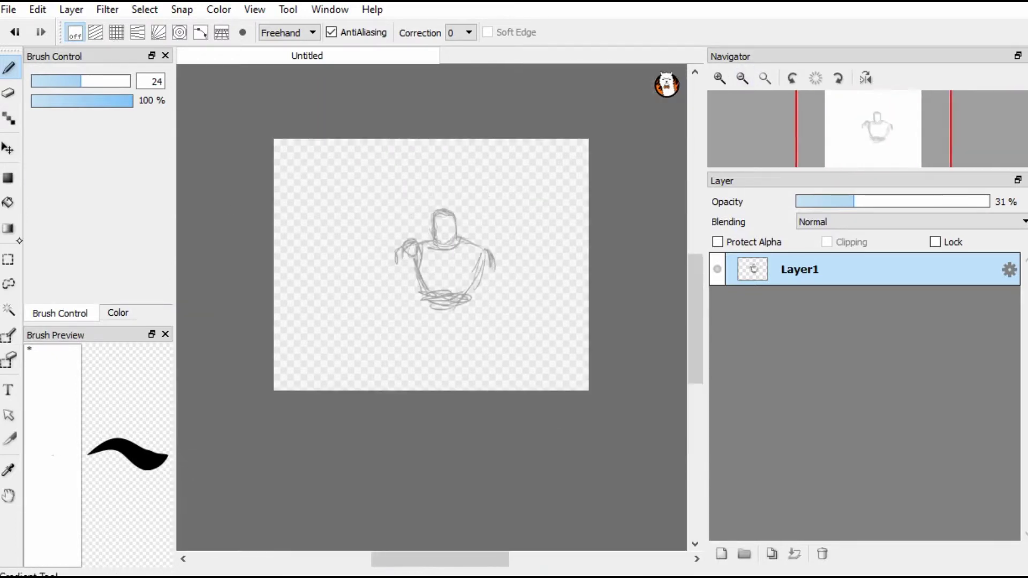
drag(434, 278, 433, 233)
key(ctrl+plus)
key(ctrl+plus)
mouse_move(401, 378)
mouse_down()
mouse_move(382, 316)
mouse_move(407, 412)
mouse_up()
drag(511, 303, 428, 418)
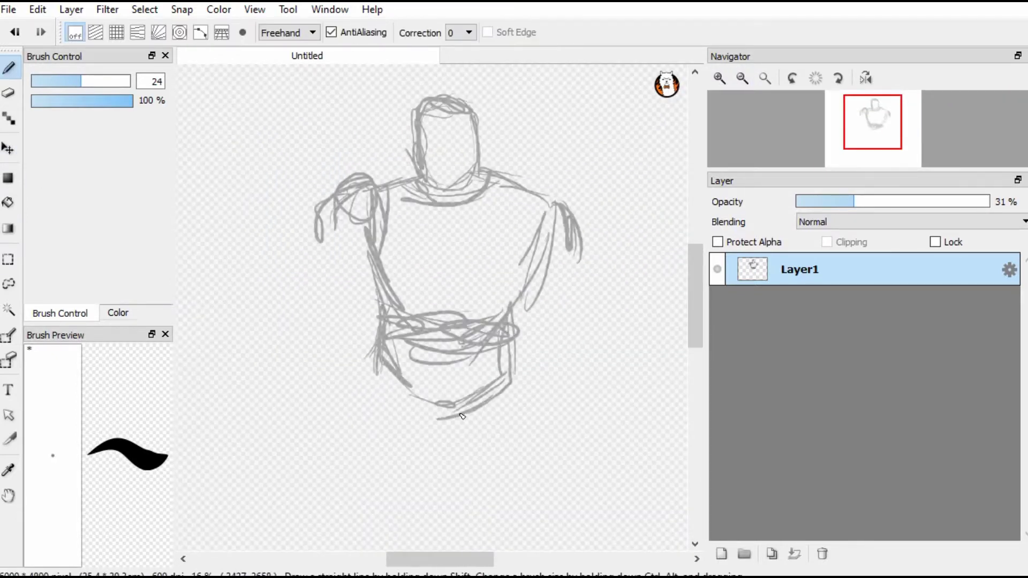
drag(386, 370, 445, 420)
Step: Rough in the left arm, forearm, left leg and a foot
drag(338, 346, 368, 398)
drag(320, 233, 319, 294)
drag(343, 214, 370, 348)
drag(452, 294, 482, 300)
drag(407, 399, 348, 428)
drag(334, 342, 359, 423)
drag(324, 265, 321, 329)
drag(370, 259, 377, 316)
Step: Add diagonal thigh lines and a curved knee and leg outline
mouse_move(351, 421)
mouse_down()
mouse_move(322, 436)
mouse_move(364, 449)
mouse_up()
drag(447, 367, 407, 391)
drag(458, 377, 418, 405)
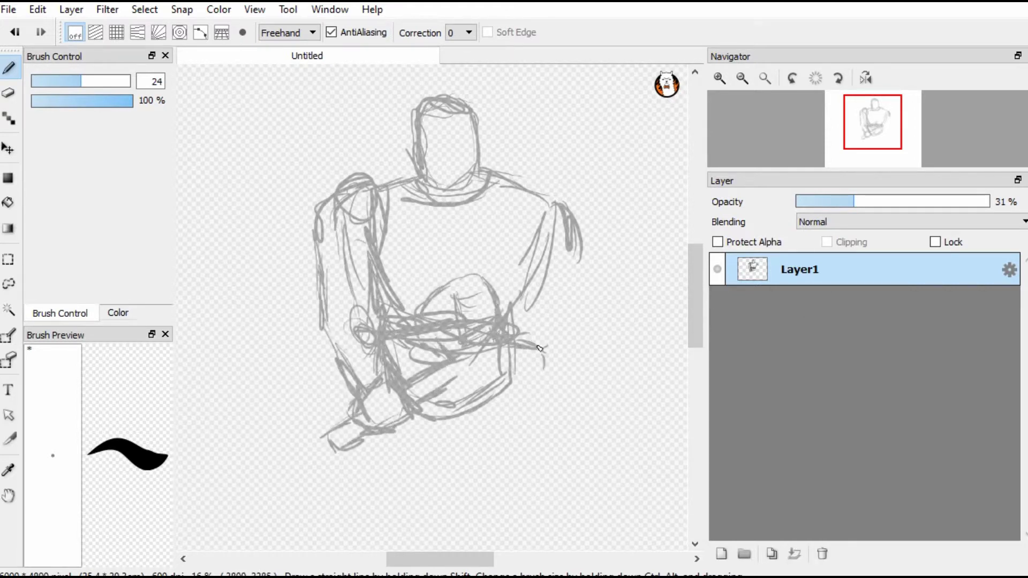
drag(540, 342, 461, 427)
drag(473, 364, 469, 420)
drag(463, 426, 549, 354)
Step: Select and delete the lower part of the figure to start it over
key(m)
drag(279, 284, 618, 472)
key(Delete)
key(ctrl+d)
key(b)
Step: Redraw the torso, hip and left leg outlines
drag(381, 281, 412, 329)
drag(533, 278, 519, 337)
drag(402, 340, 528, 335)
drag(369, 374, 461, 420)
drag(519, 327, 541, 377)
scroll(404, 353, down, 3)
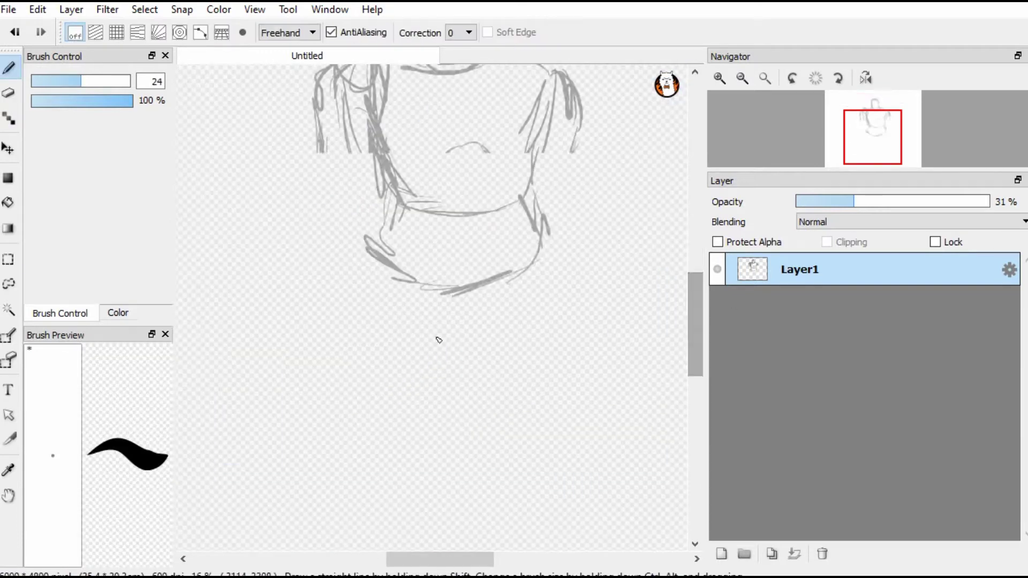
drag(370, 263, 367, 374)
drag(454, 291, 415, 426)
drag(367, 375, 332, 484)
drag(321, 487, 413, 481)
mouse_move(474, 292)
mouse_down()
mouse_move(491, 393)
mouse_move(487, 479)
mouse_up()
Step: Sketch the right leg and right foot
drag(535, 359, 555, 479)
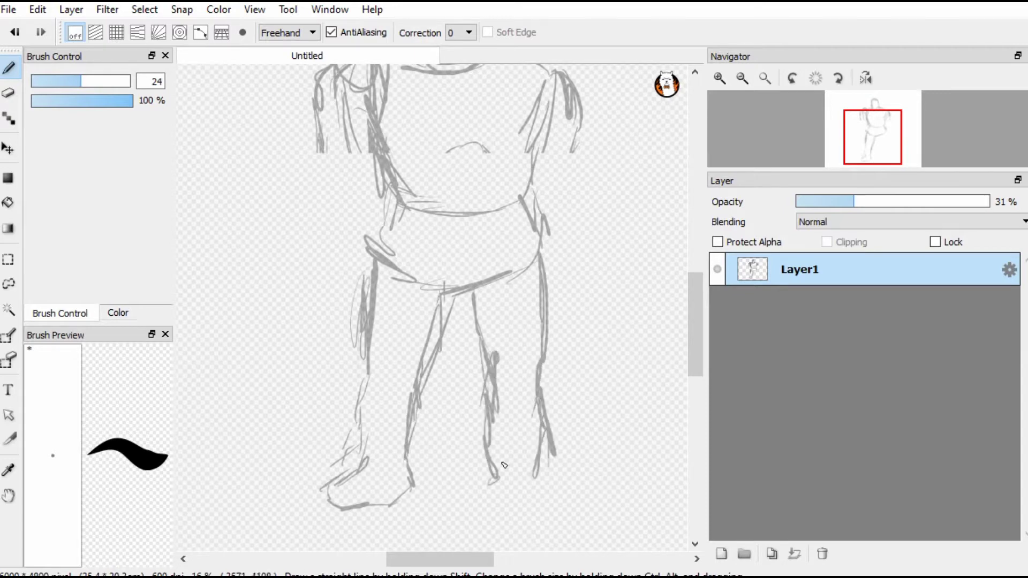
drag(482, 434, 567, 536)
drag(476, 487, 568, 547)
drag(490, 463, 535, 504)
key(ctrl+minus)
key(ctrl+plus)
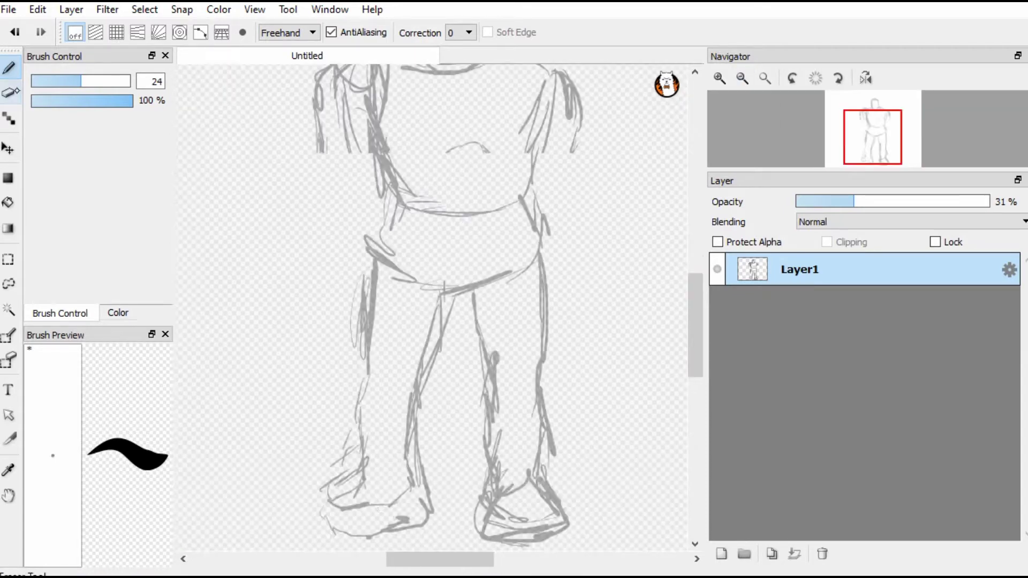
Step: Review the whole figure and rectangle-select the hand near the waist
key(e)
key(b)
key(ctrl+minus)
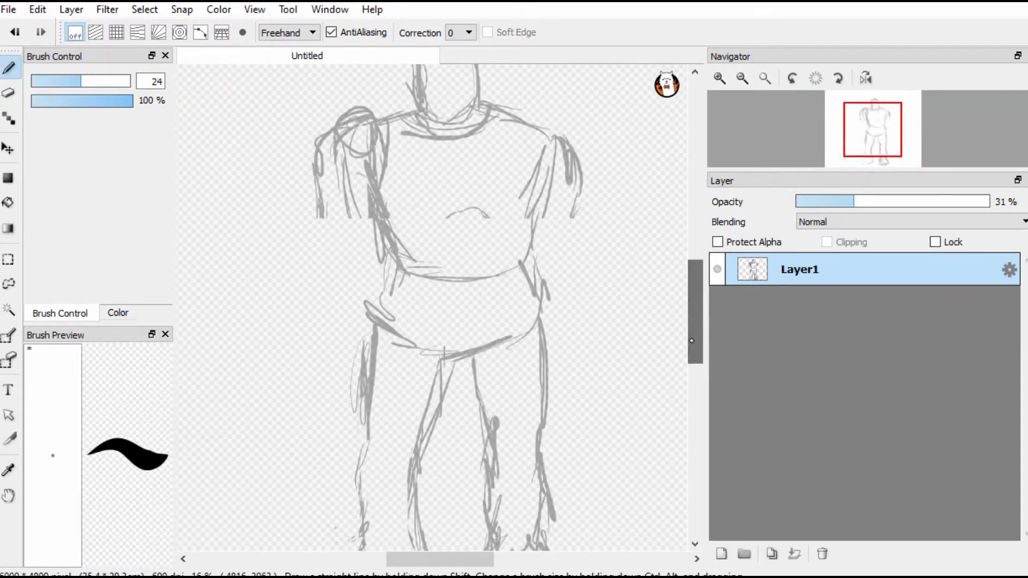
key(ctrl+plus)
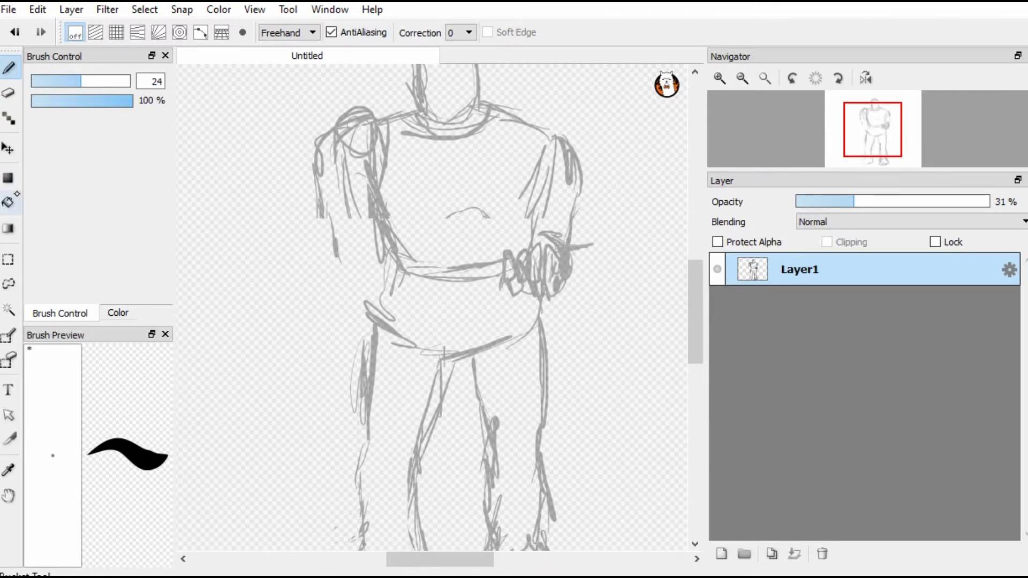
click(9, 260)
drag(487, 218, 608, 322)
Step: Rotate the selected hand counter-clockwise and move it up and to the right
key(ctrl+t)
drag(616, 215, 594, 171)
mouse_move(562, 216)
mouse_down()
mouse_move(592, 192)
mouse_move(579, 209)
mouse_up()
key(Return)
key(b)
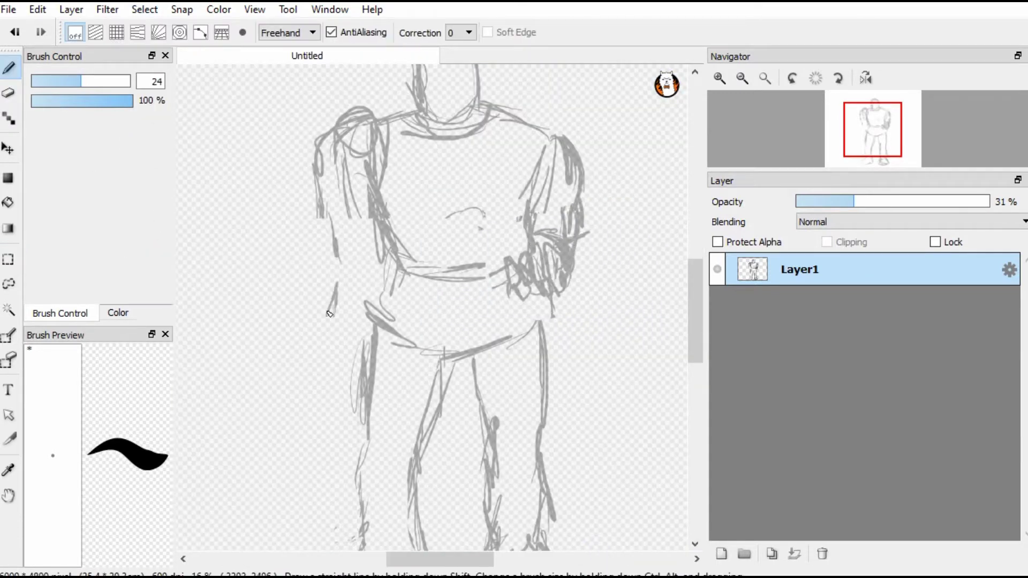
Step: Draw a thick weapon shaft across the waist extending lower left, with an end cap
mouse_move(329, 314)
mouse_down()
mouse_move(387, 310)
mouse_move(372, 291)
mouse_move(394, 287)
mouse_move(345, 309)
mouse_move(398, 292)
mouse_move(337, 321)
mouse_up()
key(ctrl+z)
drag(386, 299, 502, 268)
drag(402, 322, 493, 292)
drag(293, 351, 350, 332)
drag(575, 252, 604, 235)
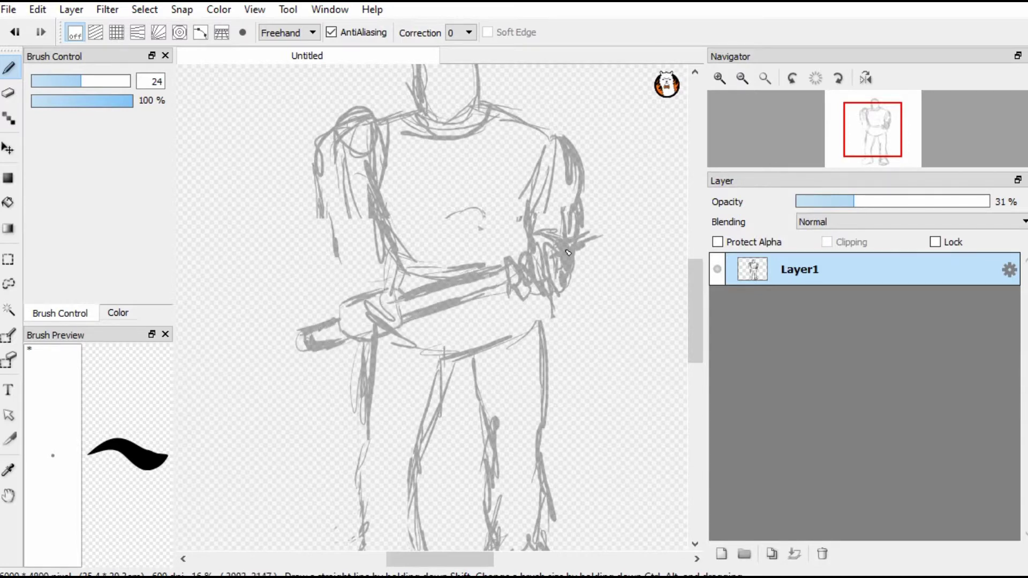
drag(568, 273, 607, 260)
Step: Draw the large oval axe head on the right end of the shaft
scroll(596, 306, up, 3)
drag(439, 559, 469, 559)
drag(463, 375, 535, 316)
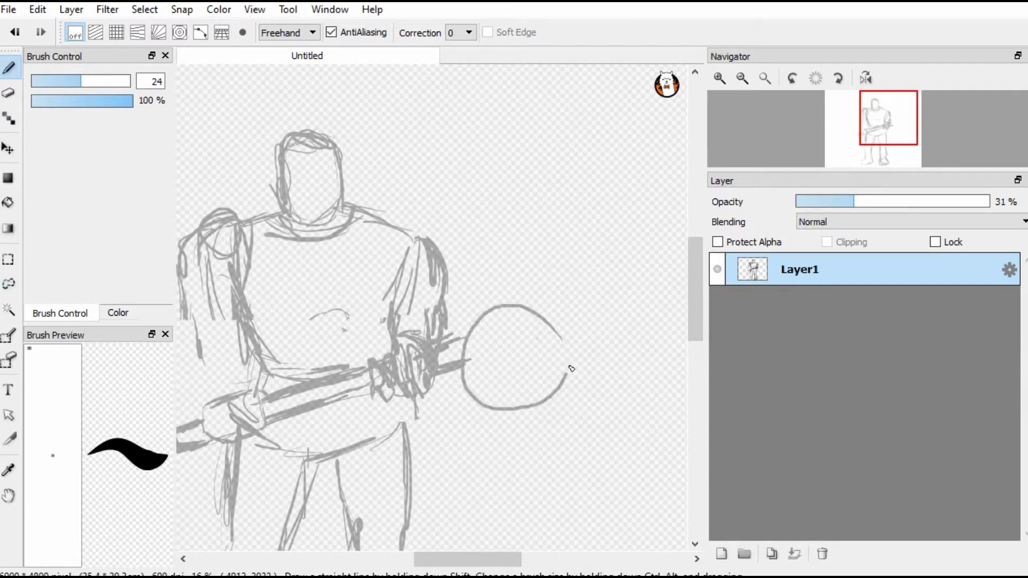
key(ctrl+z)
drag(466, 375, 536, 300)
key(ctrl+z)
mouse_move(466, 354)
mouse_down()
mouse_move(468, 379)
mouse_move(576, 318)
mouse_move(470, 327)
mouse_move(571, 252)
mouse_up()
key(ctrl+z)
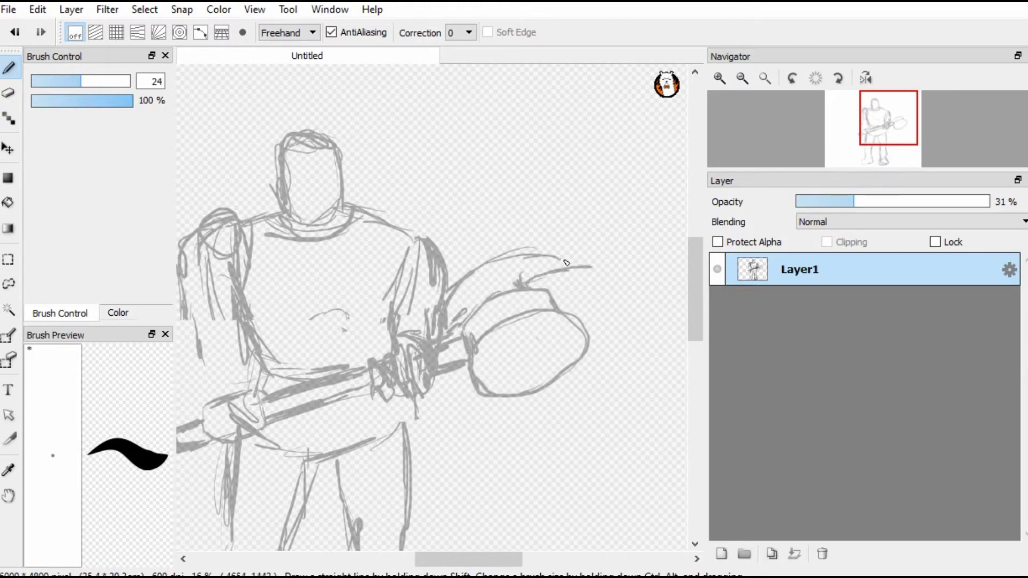
scroll(568, 257, down, 3)
mouse_move(523, 284)
mouse_down()
mouse_move(582, 262)
mouse_move(493, 421)
mouse_up()
scroll(567, 257, up, 3)
Step: Lasso the axe head and enlarge it with Select > Transform
key(l)
click(144, 9)
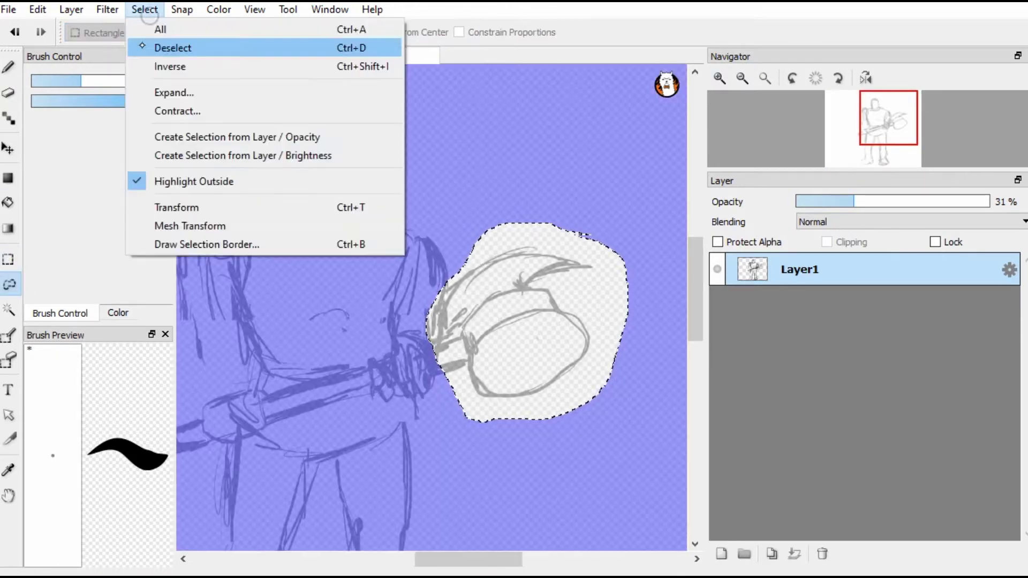
click(171, 204)
drag(551, 191, 551, 143)
drag(653, 274, 691, 274)
click(602, 557)
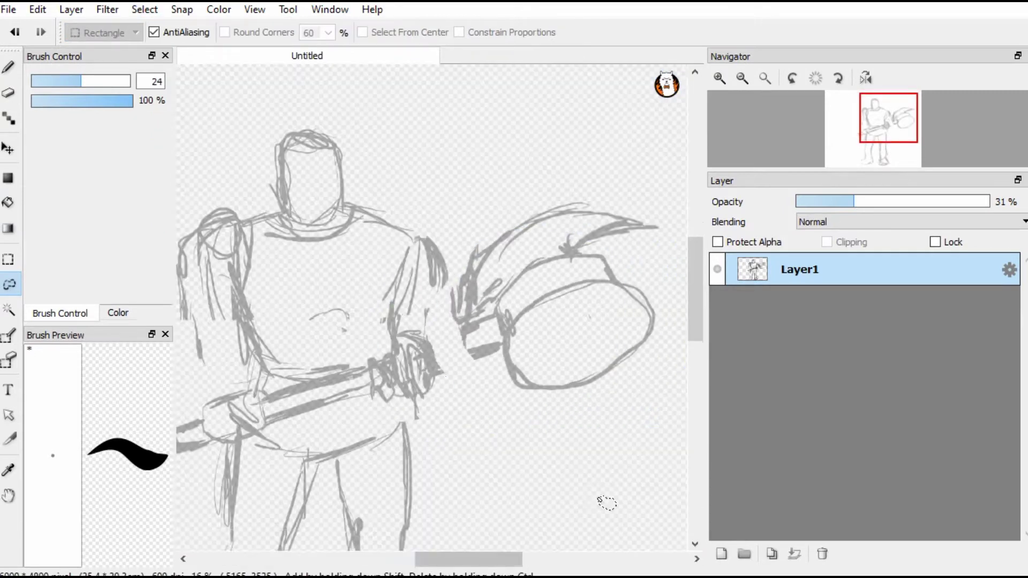
Step: Draw a crest and visor on the figure's head
scroll(464, 332, down, 2)
scroll(464, 332, up, 2)
key(b)
scroll(431, 381, up, 1)
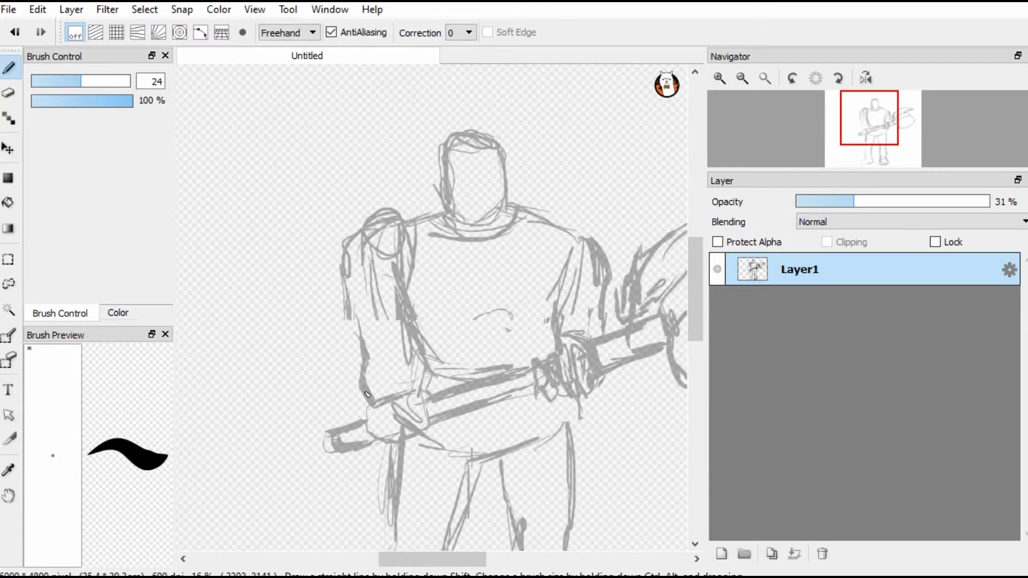
scroll(444, 418, down, 2)
scroll(458, 459, up, 3)
mouse_move(415, 181)
mouse_down()
mouse_move(407, 136)
mouse_move(412, 149)
mouse_up()
drag(402, 206, 403, 321)
drag(361, 263, 444, 260)
click(743, 78)
click(742, 79)
scroll(428, 375, up, 4)
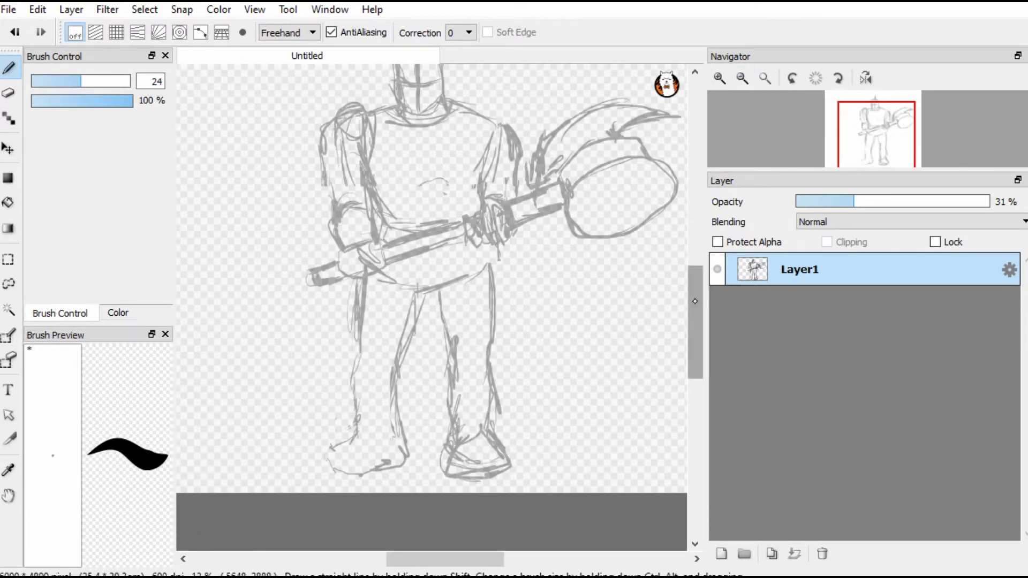
Step: Add a new Layer2, redraw the left foot and erase the old right foot
key(ctrl+shift+n)
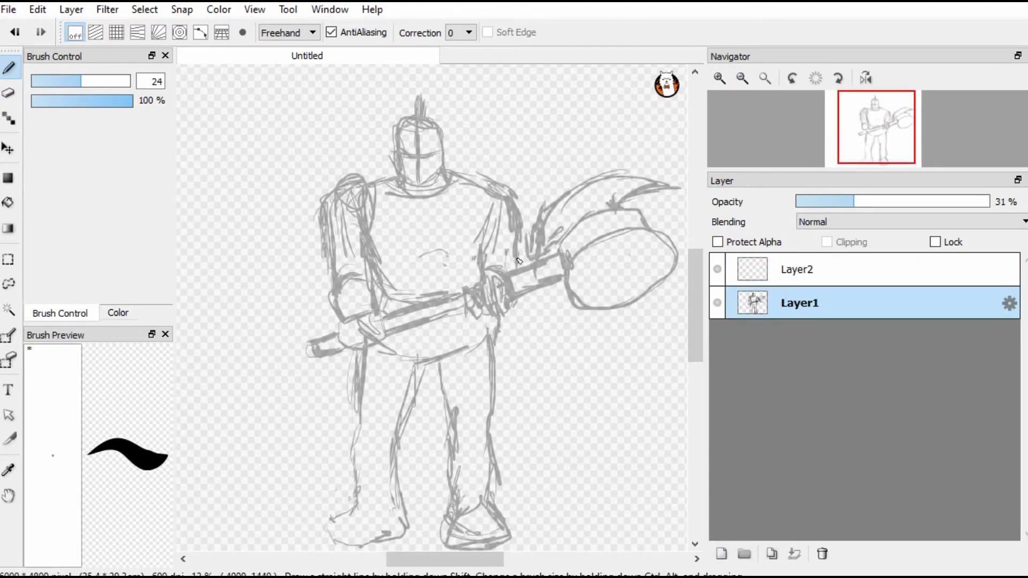
scroll(429, 509, up, 1)
drag(289, 474, 388, 495)
mouse_move(399, 436)
mouse_down()
mouse_move(327, 482)
mouse_move(364, 492)
mouse_up()
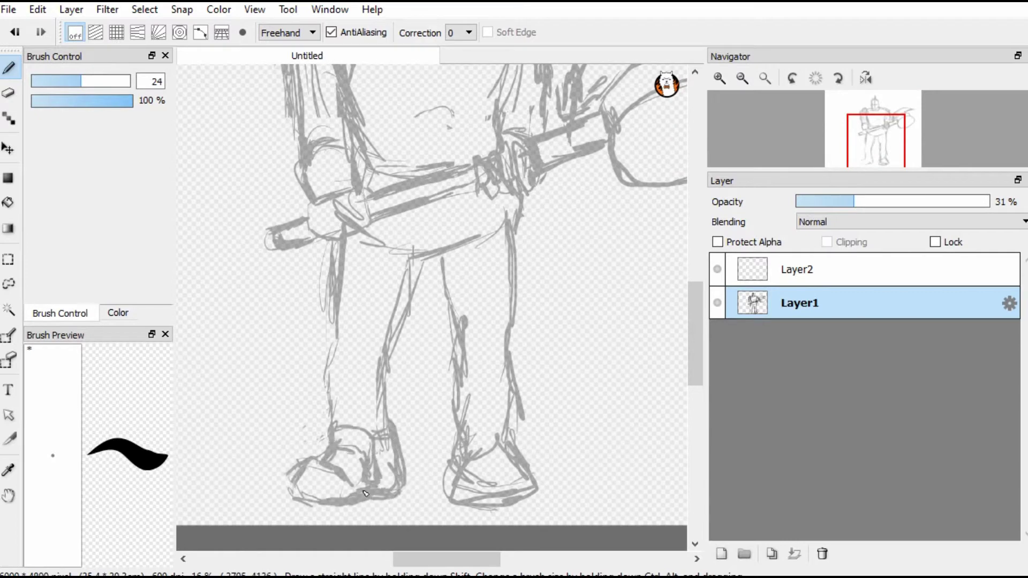
key(e)
mouse_move(461, 506)
mouse_down()
mouse_move(541, 481)
mouse_move(449, 455)
mouse_move(541, 471)
mouse_move(478, 456)
mouse_up()
key(b)
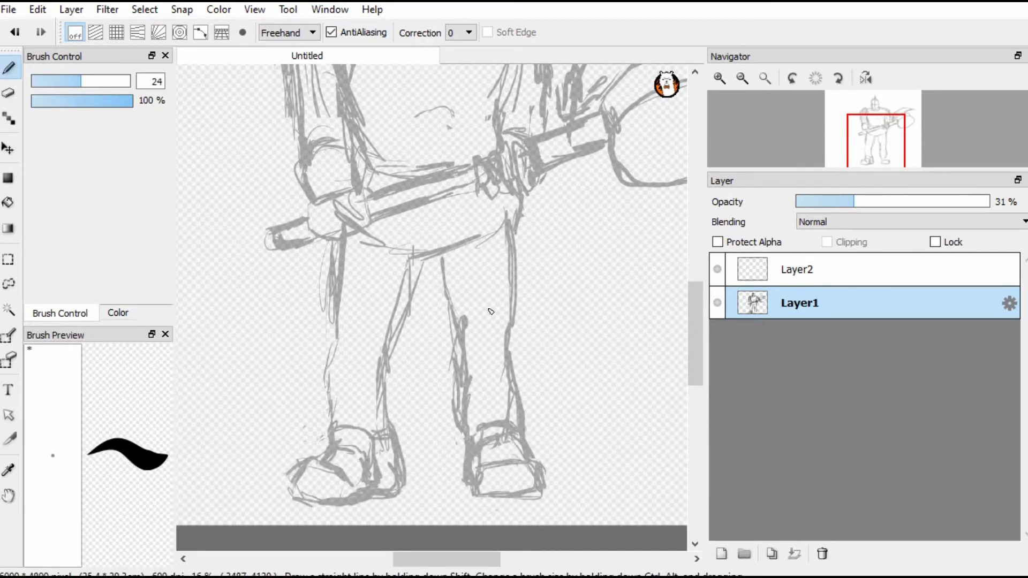
Step: Add vertical strokes down the chest, then make Layer2 the active layer
scroll(490, 312, down, 2)
scroll(428, 299, up, 2)
drag(399, 220, 391, 268)
drag(452, 193, 457, 262)
drag(396, 222, 402, 294)
drag(455, 214, 413, 300)
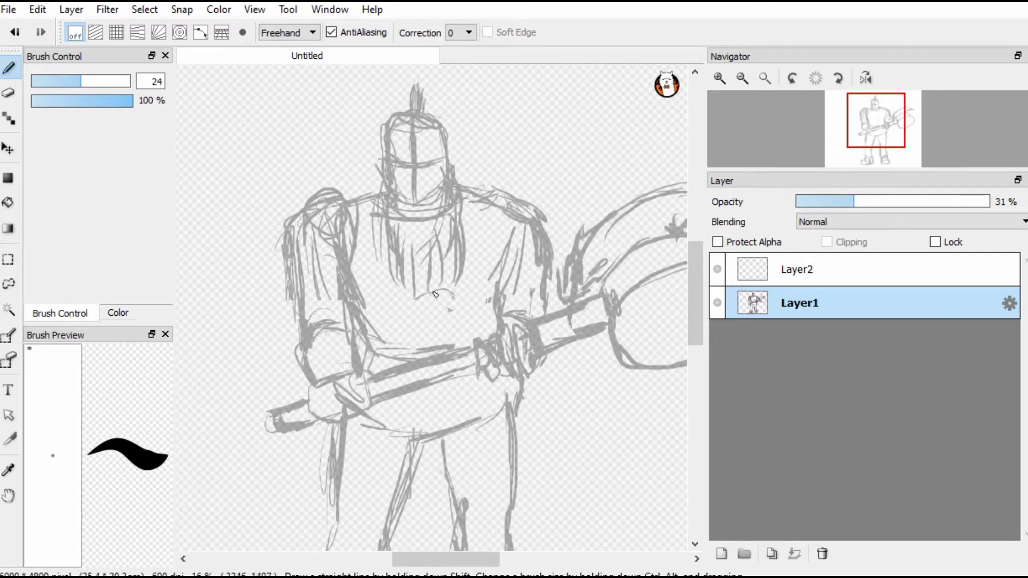
drag(405, 222, 406, 284)
drag(378, 198, 377, 243)
key(e)
click(798, 270)
scroll(665, 278, up, 3)
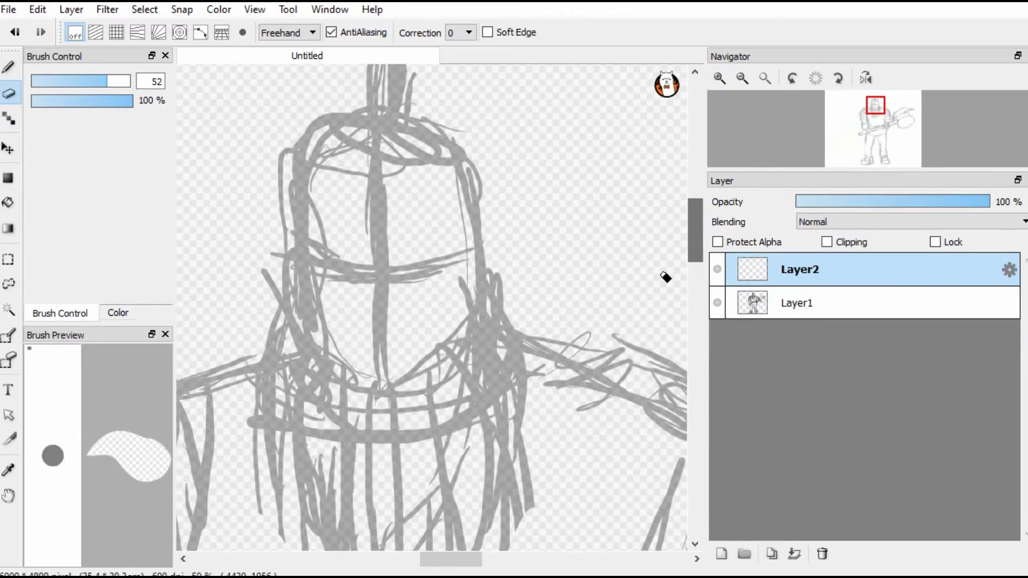
Step: Erase stray strokes across the face on Layer1, then return to Layer2 with the brush
click(719, 78)
key(b)
click(797, 303)
key(e)
mouse_move(321, 246)
mouse_down()
mouse_move(362, 340)
mouse_move(439, 249)
mouse_move(387, 265)
mouse_up()
key(b)
click(797, 269)
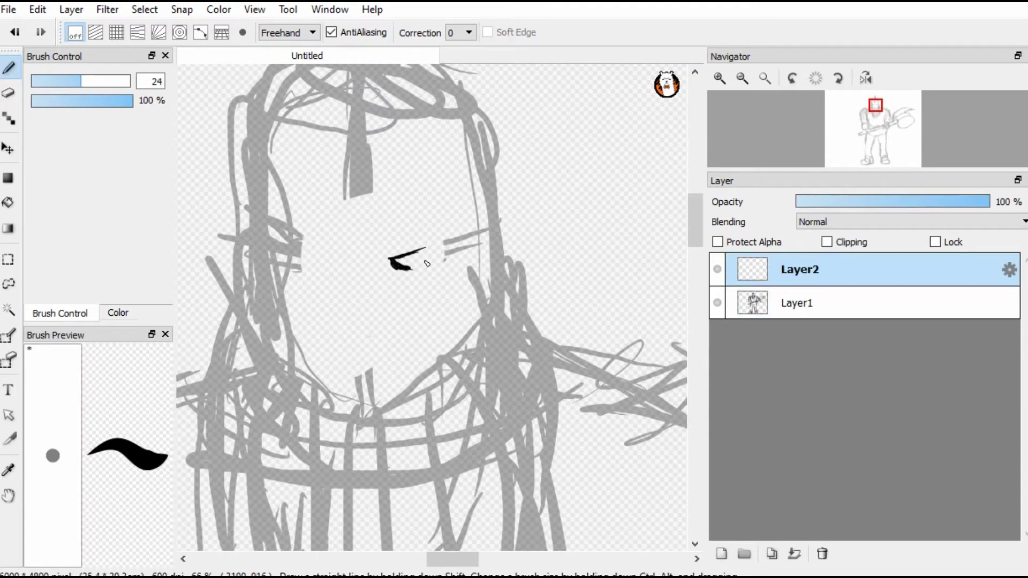
Step: Ink the nose, mouth line, mustache strands and goatee in bold black
scroll(332, 261, up, 1)
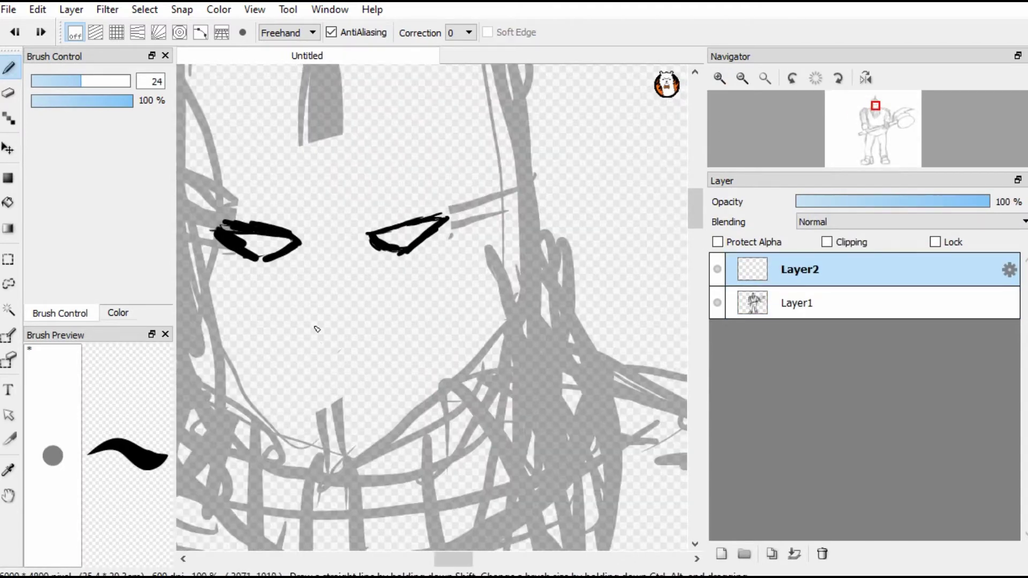
drag(310, 324, 324, 337)
drag(298, 374, 409, 373)
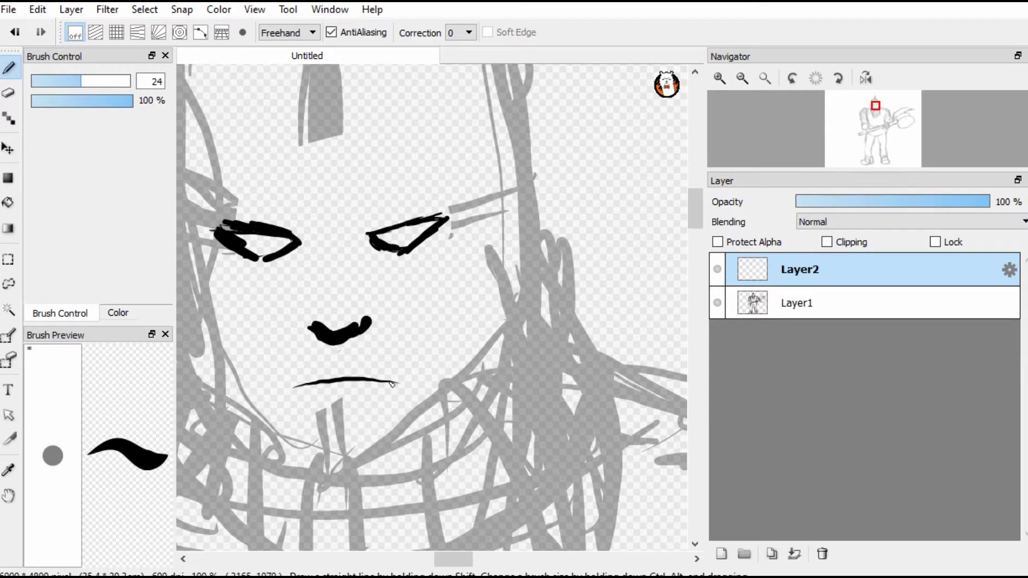
scroll(489, 243, down, 1)
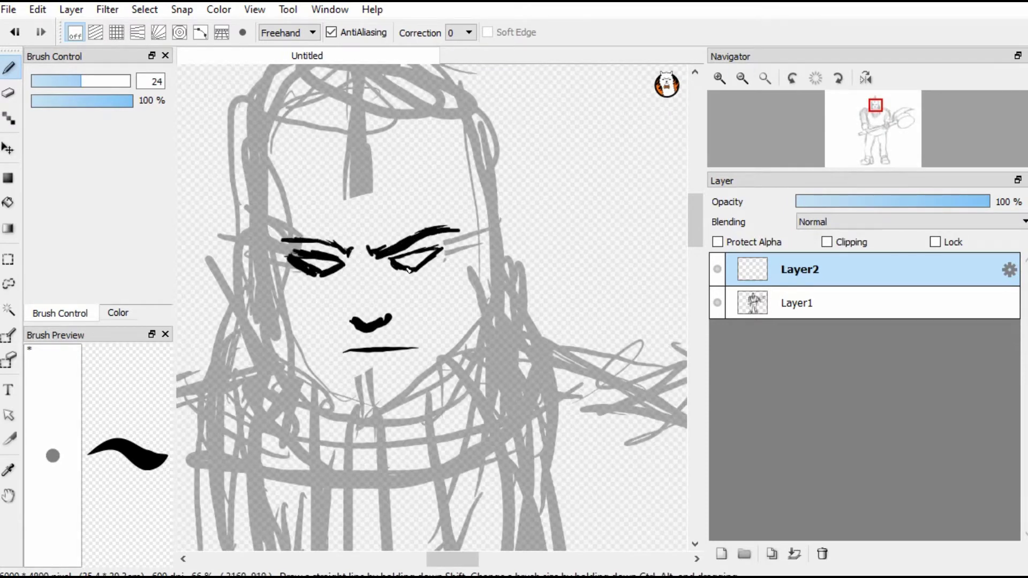
drag(351, 330, 320, 385)
drag(396, 323, 444, 351)
drag(316, 348, 307, 410)
drag(365, 338, 321, 468)
mouse_move(393, 335)
mouse_down()
mouse_move(428, 358)
mouse_move(428, 476)
mouse_up()
Step: Ink the brows and eye details over the grey sketch
scroll(431, 375, down, 5)
mouse_move(431, 198)
mouse_down()
mouse_move(426, 386)
mouse_move(423, 342)
mouse_up()
mouse_move(311, 187)
mouse_down()
mouse_move(297, 396)
mouse_move(321, 356)
mouse_up()
scroll(375, 267, down, 1)
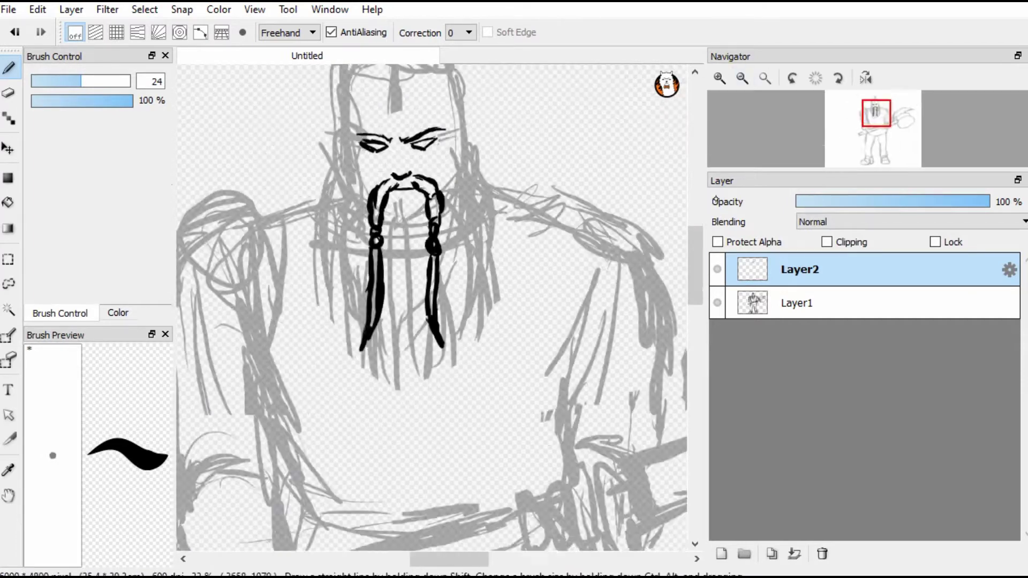
scroll(407, 428, up, 3)
drag(467, 260, 451, 324)
drag(343, 266, 364, 333)
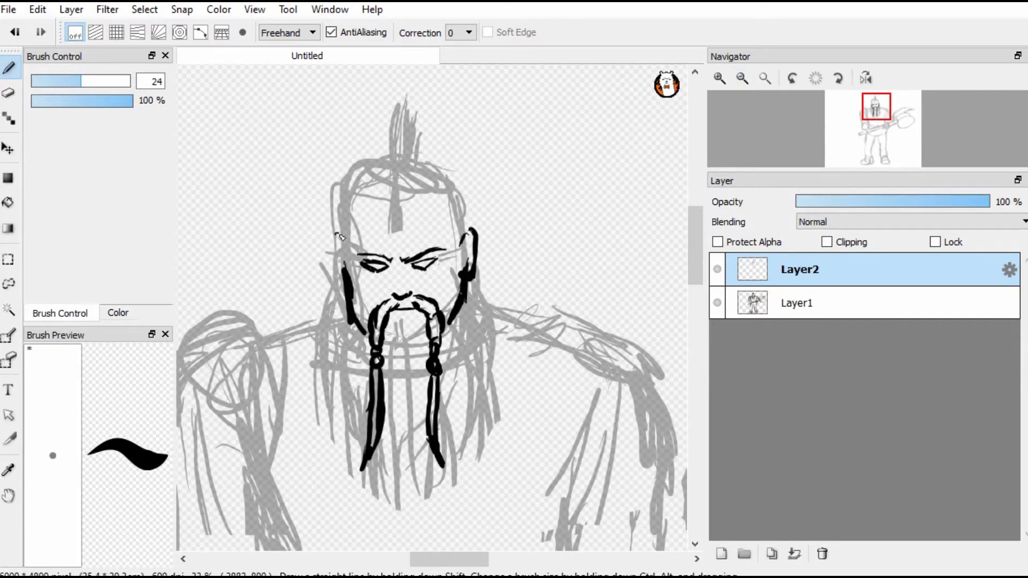
scroll(679, 251, up, 3)
Step: Ink the mohawk on top of the head
mouse_move(386, 203)
mouse_down()
mouse_move(383, 310)
mouse_move(423, 273)
mouse_move(396, 321)
mouse_up()
drag(426, 214, 409, 297)
scroll(412, 297, down, 2)
scroll(471, 321, up, 2)
drag(484, 316, 471, 391)
drag(348, 220, 295, 364)
drag(439, 215, 487, 343)
scroll(469, 358, down, 3)
Step: Draw the long braided beard strands on both sides, middle and bottom
drag(343, 208, 326, 418)
drag(482, 214, 471, 434)
drag(415, 388, 410, 474)
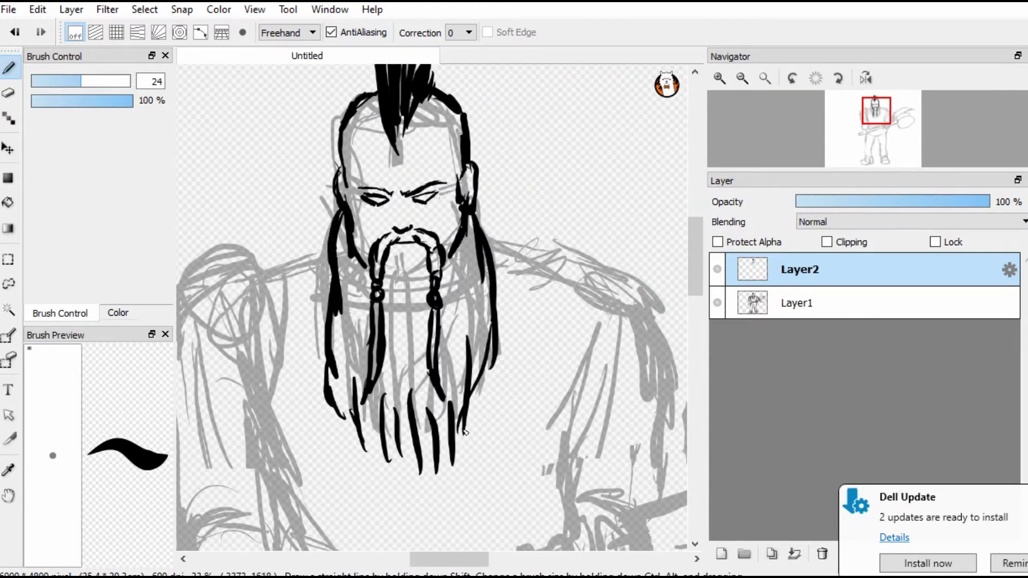
drag(348, 434, 417, 463)
scroll(428, 308, up, 1)
drag(394, 251, 401, 297)
drag(415, 253, 425, 296)
drag(321, 166, 338, 225)
drag(460, 155, 455, 267)
drag(447, 215, 450, 265)
Step: Erase stray marks in the beard and draw a shoulder line beside the neck
key(e)
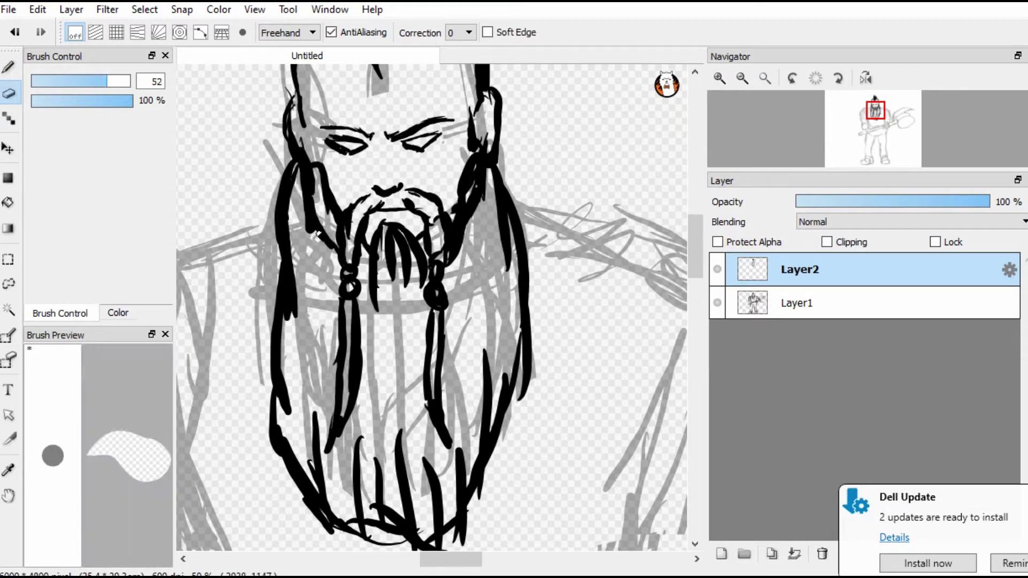
drag(316, 172, 321, 244)
drag(476, 182, 482, 225)
key(b)
scroll(429, 308, down, 1)
scroll(456, 221, up, 1)
key(e)
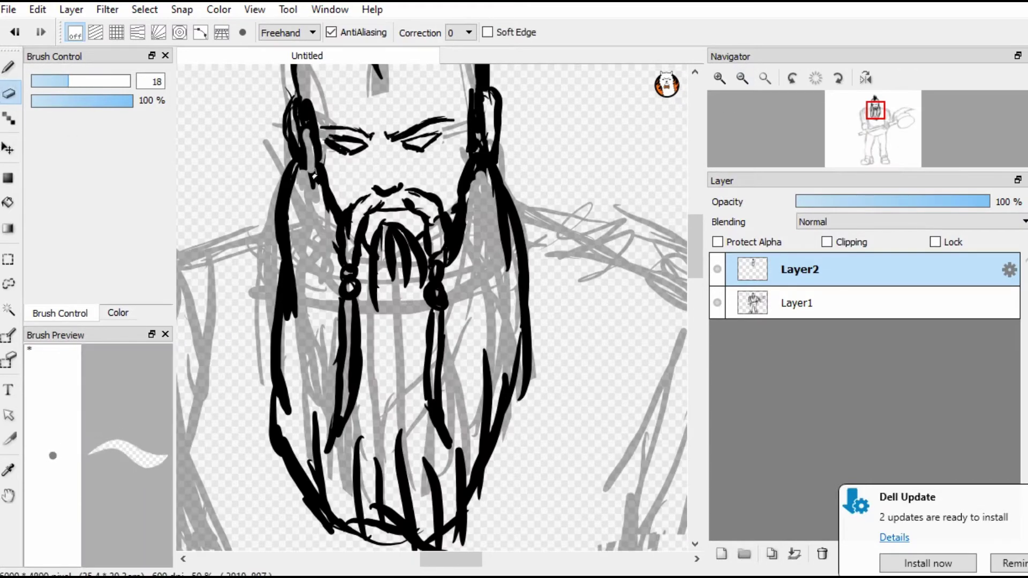
scroll(474, 156, down, 2)
key(b)
drag(335, 214, 499, 212)
Step: Add a new layer and outline both shoulder pads, redoing the left one
scroll(418, 214, up, 1)
key(ctrl+shift+n)
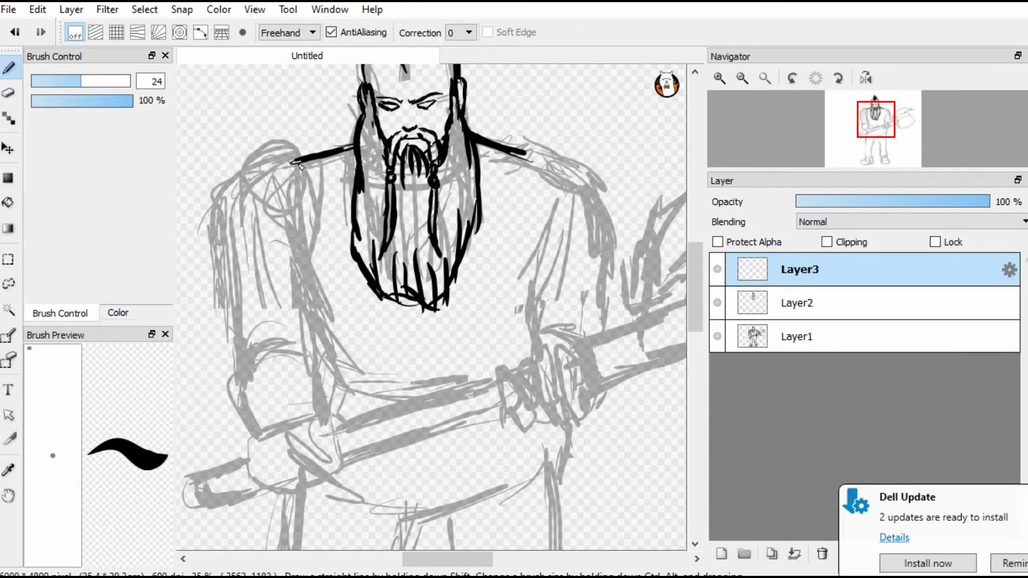
drag(302, 166, 279, 228)
drag(251, 176, 300, 155)
mouse_move(292, 156)
mouse_down()
mouse_move(214, 236)
mouse_move(246, 180)
mouse_move(225, 257)
mouse_up()
key(ctrl+z)
drag(279, 176, 313, 262)
drag(541, 155, 616, 273)
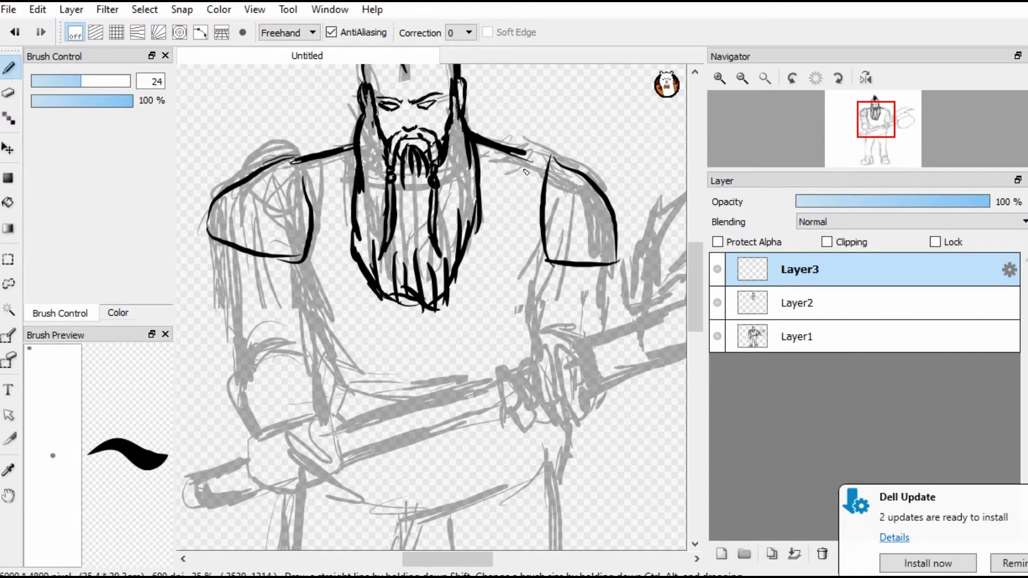
drag(495, 142, 557, 160)
Step: Ink the outer and inner lines of both arms down to the forearms
scroll(300, 288, down, 1)
drag(284, 269, 293, 327)
mouse_move(339, 279)
mouse_down()
mouse_move(342, 342)
mouse_move(319, 391)
mouse_up()
drag(340, 327, 356, 385)
scroll(329, 300, up, 1)
drag(669, 240, 664, 339)
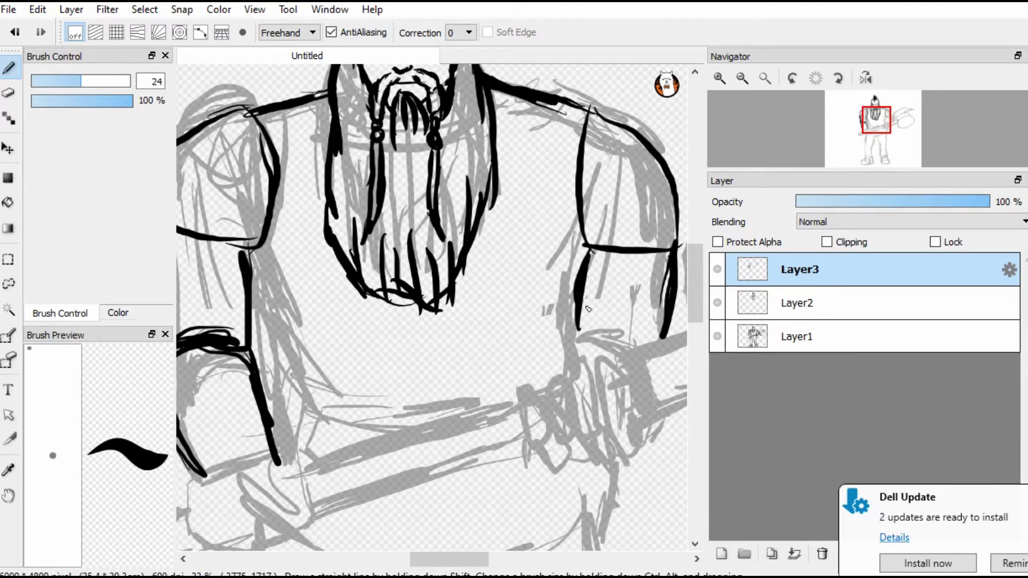
drag(589, 252, 562, 385)
scroll(360, 287, down, 1)
Step: Draw the belly line under the beard and the left arm's inner edge
mouse_move(345, 281)
mouse_down()
mouse_move(357, 343)
mouse_move(404, 307)
mouse_up()
key(ctrl+z)
drag(439, 324, 506, 292)
drag(343, 281, 356, 375)
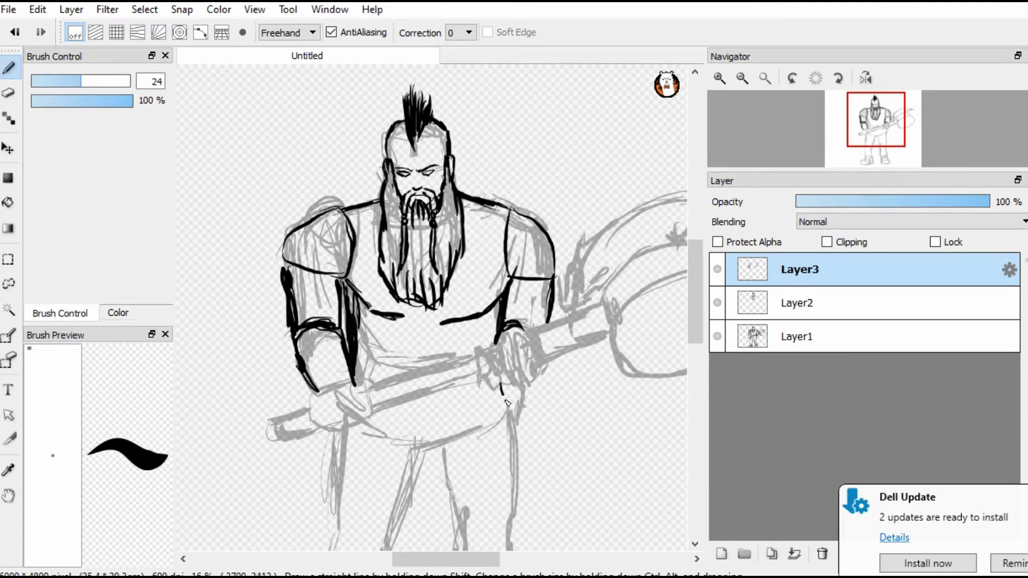
scroll(239, 199, up, 1)
scroll(240, 199, up, 3)
Step: Ink the left hand on the handle, erasing and redrawing marks at the wrist
drag(251, 420, 284, 489)
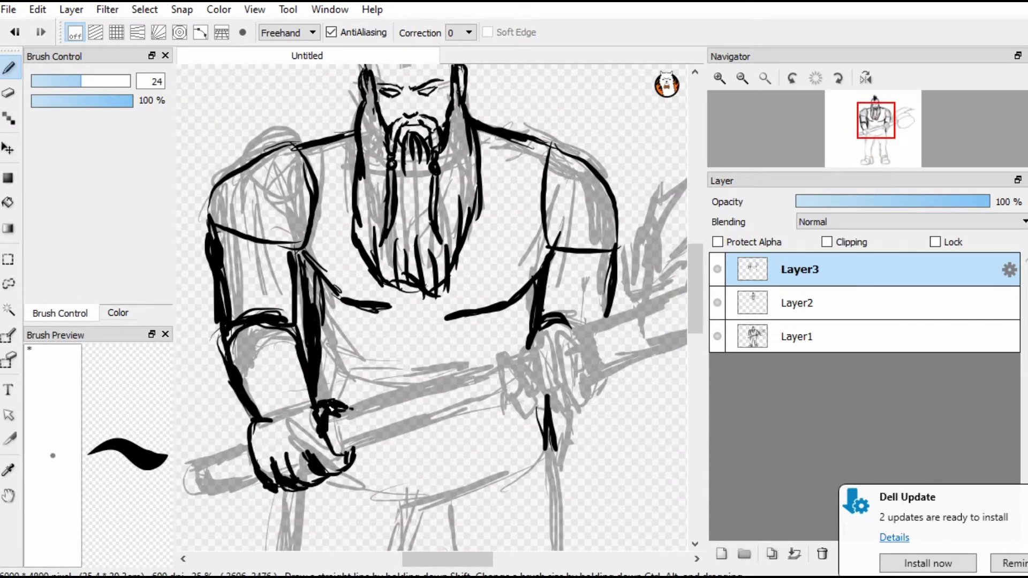
key(e)
drag(253, 410, 270, 428)
key(b)
scroll(236, 439, down, 2)
mouse_move(256, 391)
mouse_down()
mouse_move(235, 439)
mouse_move(313, 406)
mouse_up()
scroll(235, 439, up, 2)
key(e)
drag(254, 425, 289, 406)
key(b)
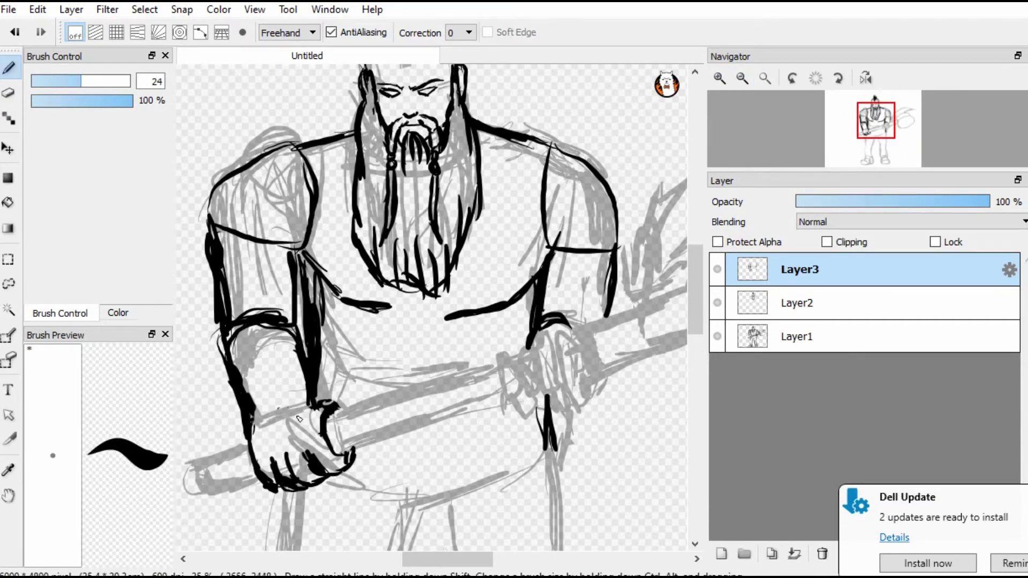
key(e)
drag(350, 454, 285, 486)
key(b)
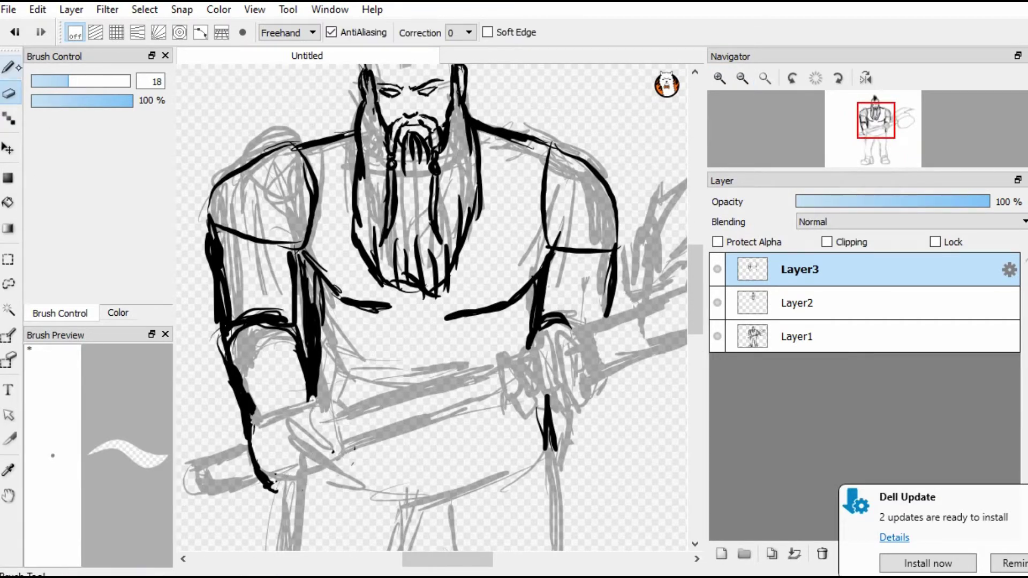
drag(252, 424, 285, 411)
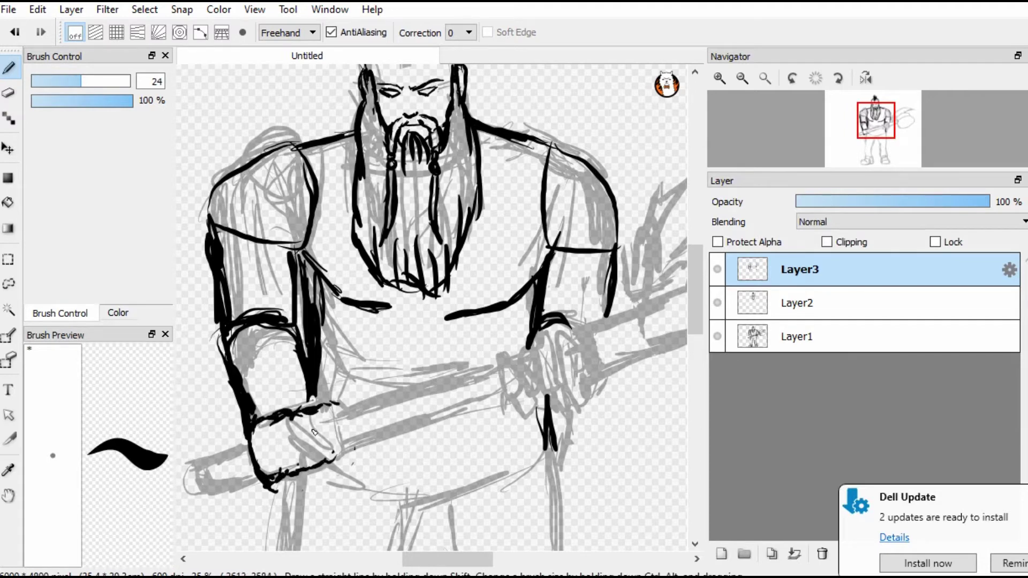
Step: Try strokes below the right hand and undo them
scroll(349, 438, down, 1)
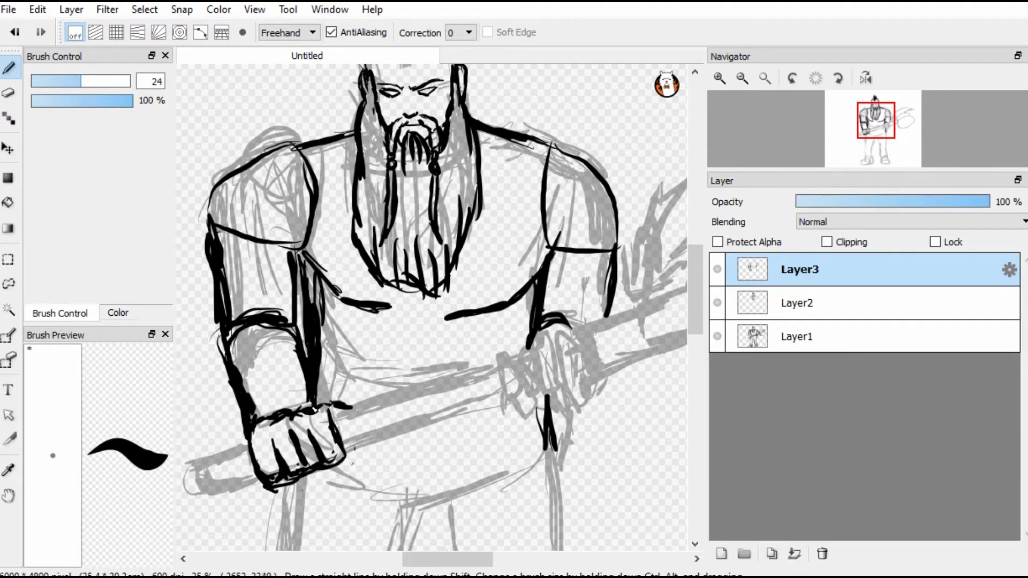
scroll(313, 406, down, 1)
scroll(345, 353, up, 2)
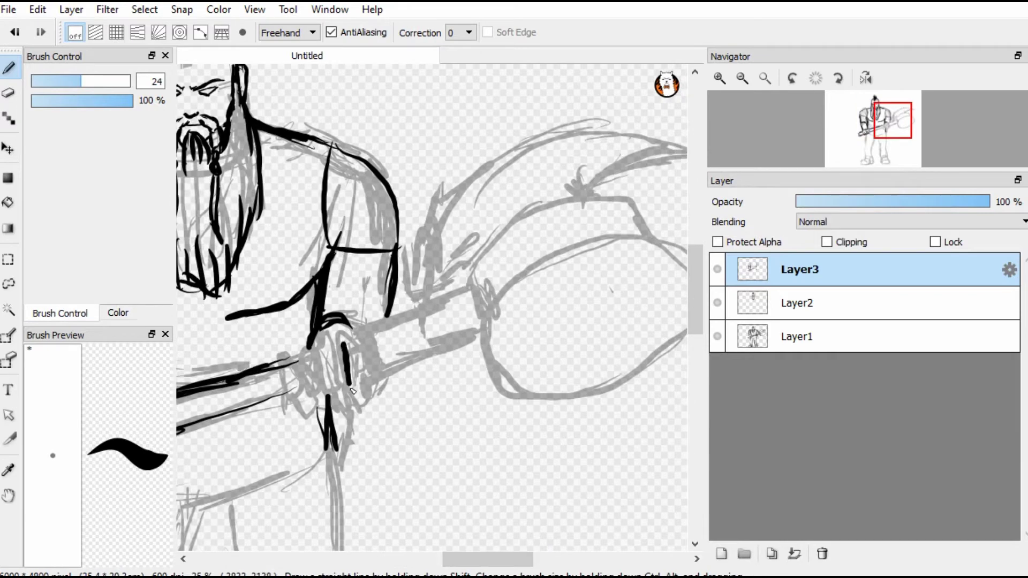
key(ctrl+z)
drag(348, 400, 386, 379)
drag(369, 384, 358, 352)
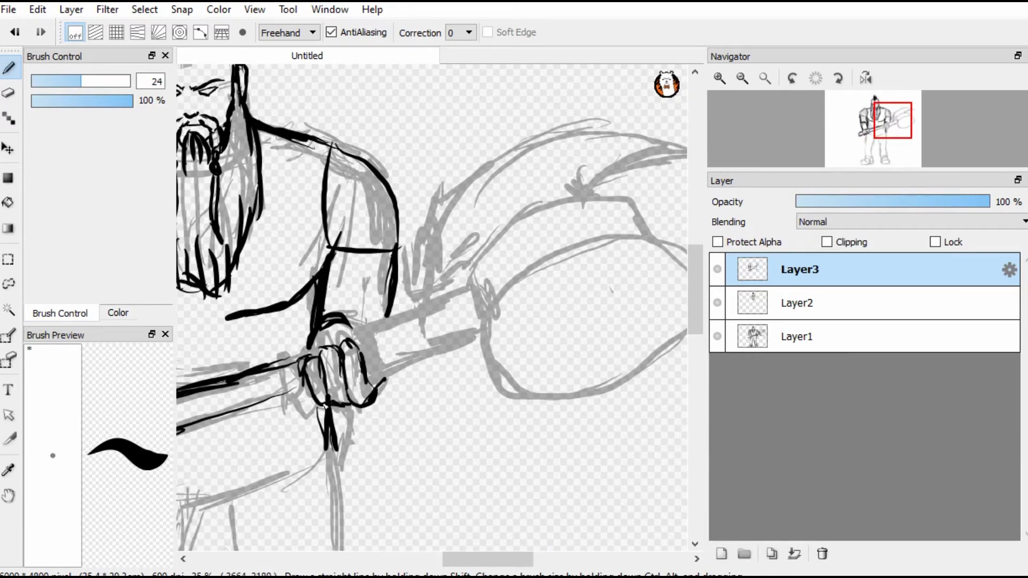
scroll(622, 198, up, 2)
key(ctrl+z)
Step: Ink the forearm and the right fist's fingers and knuckles gripping the handle
drag(454, 420, 324, 461)
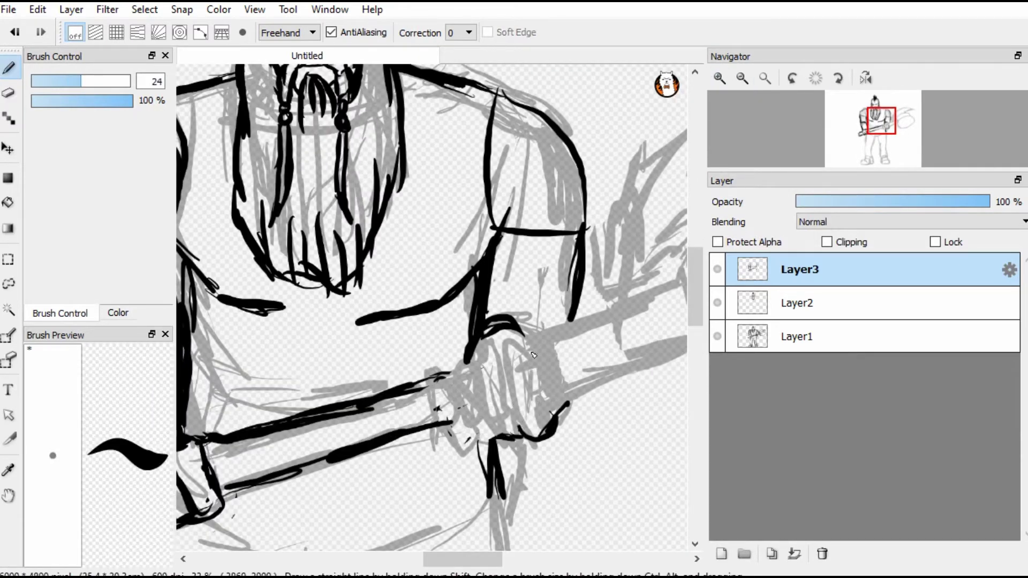
drag(533, 340, 556, 412)
drag(498, 343, 529, 423)
drag(458, 361, 474, 428)
mouse_move(482, 358)
mouse_down()
mouse_move(495, 425)
mouse_move(397, 440)
mouse_up()
drag(455, 363, 463, 370)
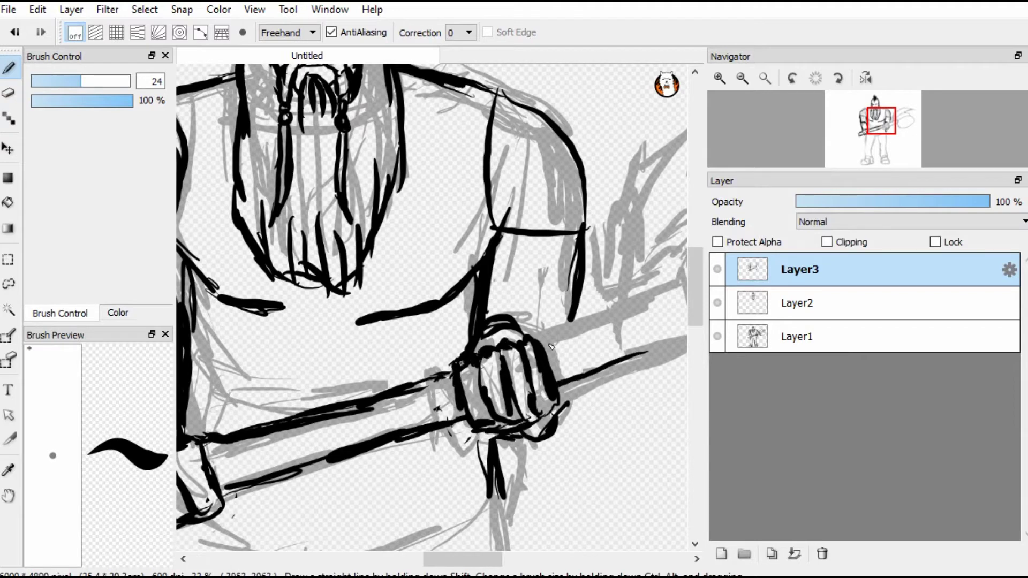
scroll(552, 347, down, 4)
scroll(375, 257, up, 3)
Step: Ink the axe handle's long edge and refine the strokes around the fists
mouse_move(316, 231)
mouse_down()
mouse_move(354, 242)
mouse_move(439, 235)
mouse_up()
drag(295, 318, 298, 507)
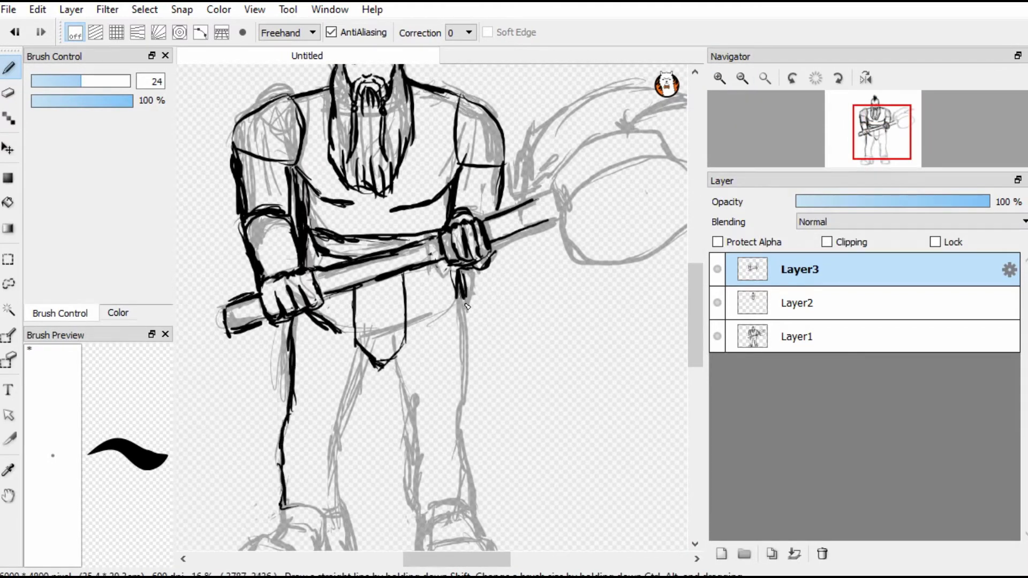
drag(467, 306, 411, 347)
drag(313, 317, 354, 347)
scroll(406, 300, down, 1)
drag(389, 315, 391, 291)
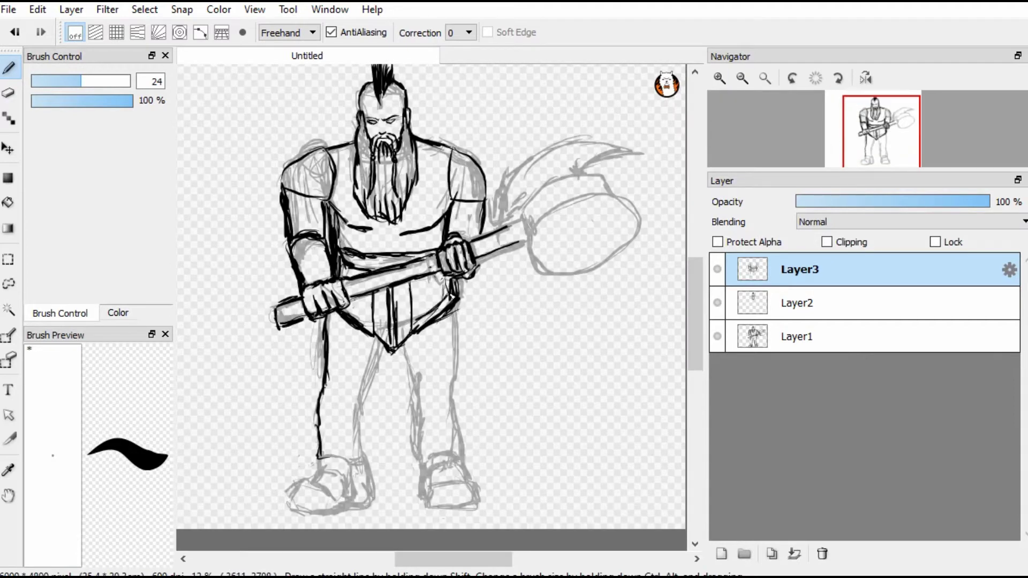
scroll(407, 300, up, 1)
drag(466, 303, 469, 410)
drag(401, 348, 408, 442)
scroll(409, 336, down, 2)
Step: Ink the legs' outer, knee and inner lines, then add a new layer
drag(470, 291, 477, 400)
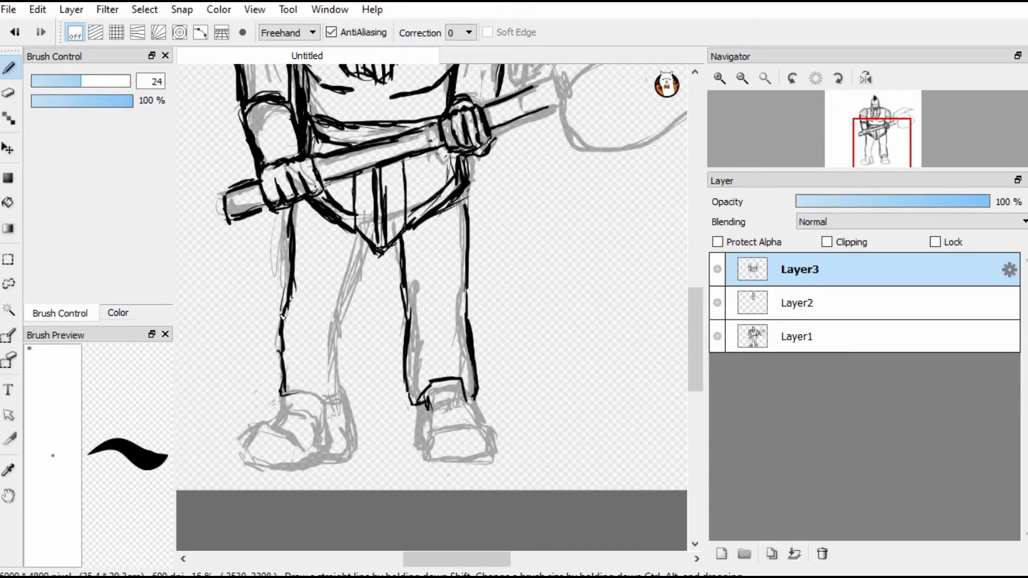
drag(281, 320, 295, 235)
drag(318, 309, 336, 325)
drag(334, 328, 328, 406)
drag(374, 241, 342, 321)
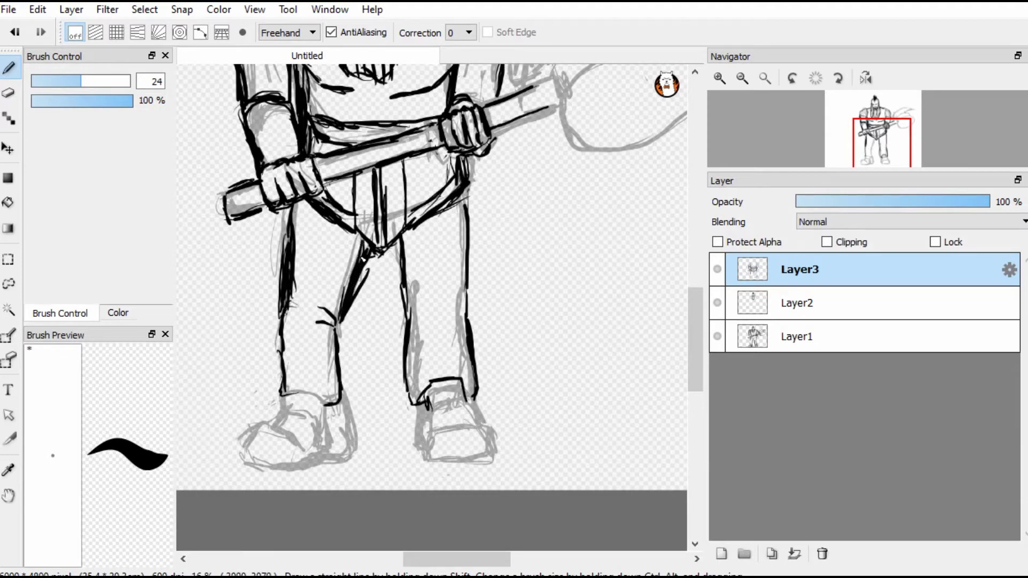
key(e)
drag(369, 267, 354, 308)
scroll(407, 300, down, 1)
key(b)
drag(454, 177, 491, 209)
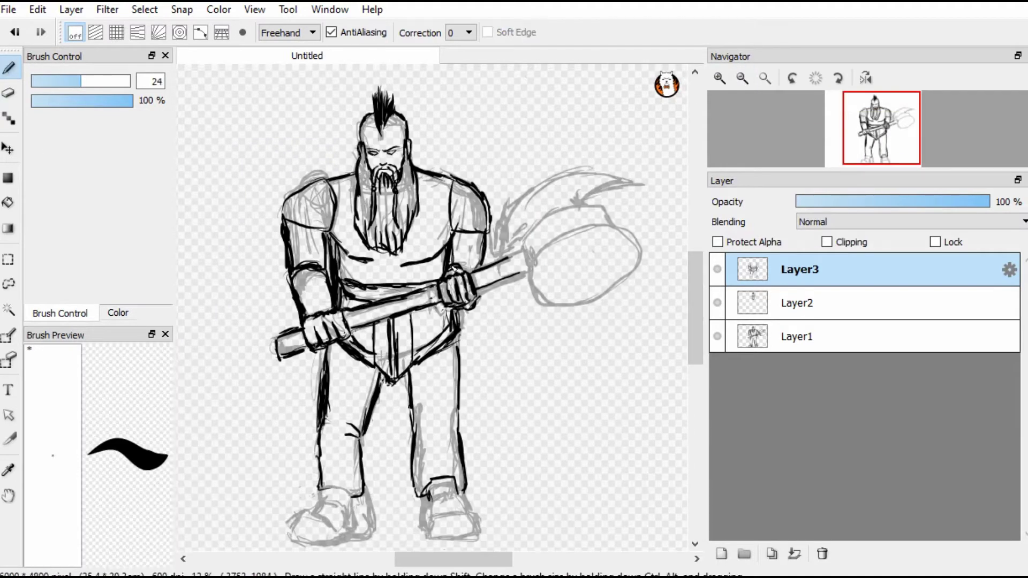
click(721, 555)
Step: Fade the inked body layer, return to the empty layer, and switch the pen to Curve mode
click(797, 303)
drag(988, 201, 894, 201)
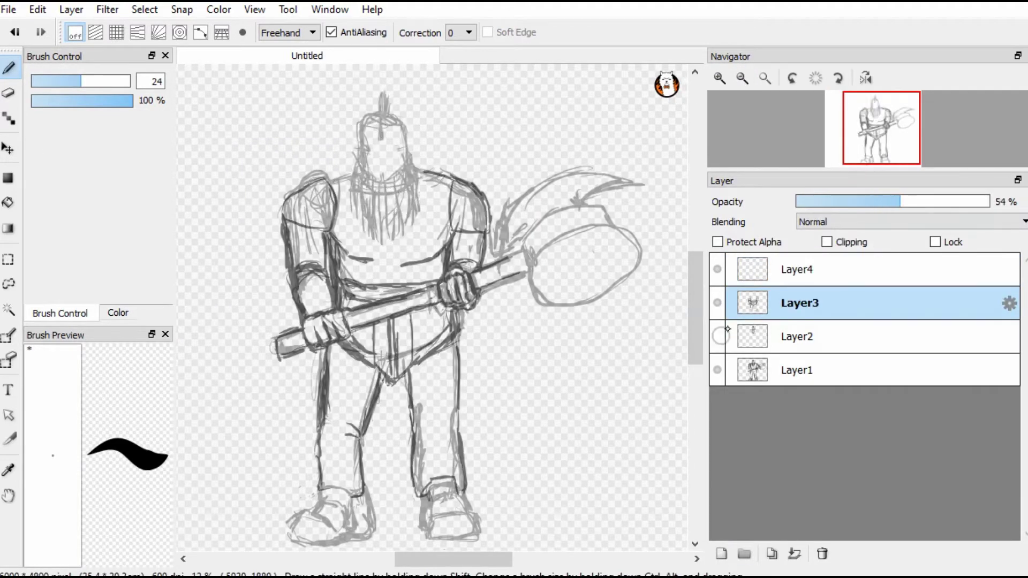
click(798, 269)
scroll(407, 300, up, 2)
click(289, 33)
click(273, 112)
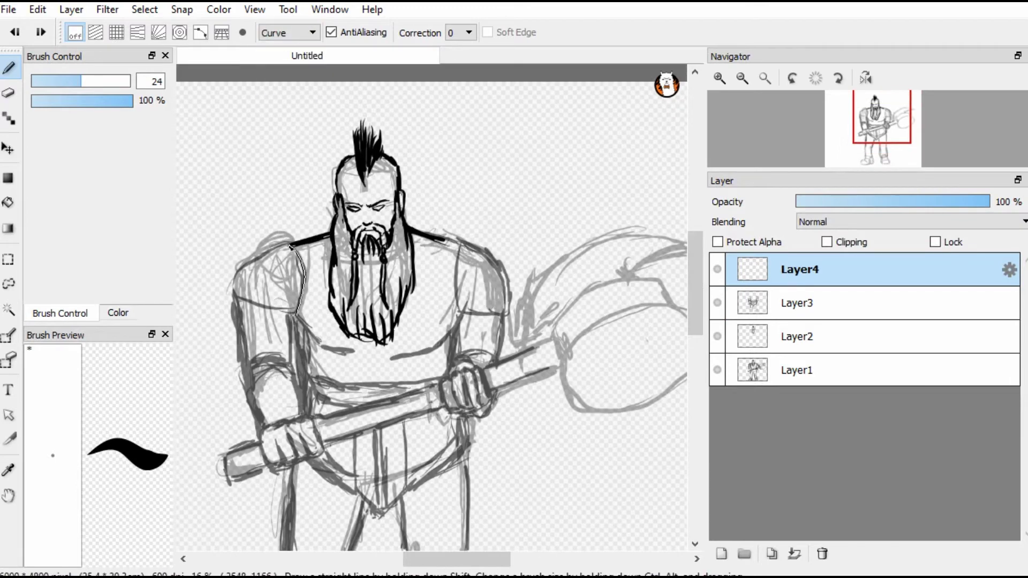
Step: Ink thick curved outlines along the shoulder, left arm and forearm
double_click(277, 311)
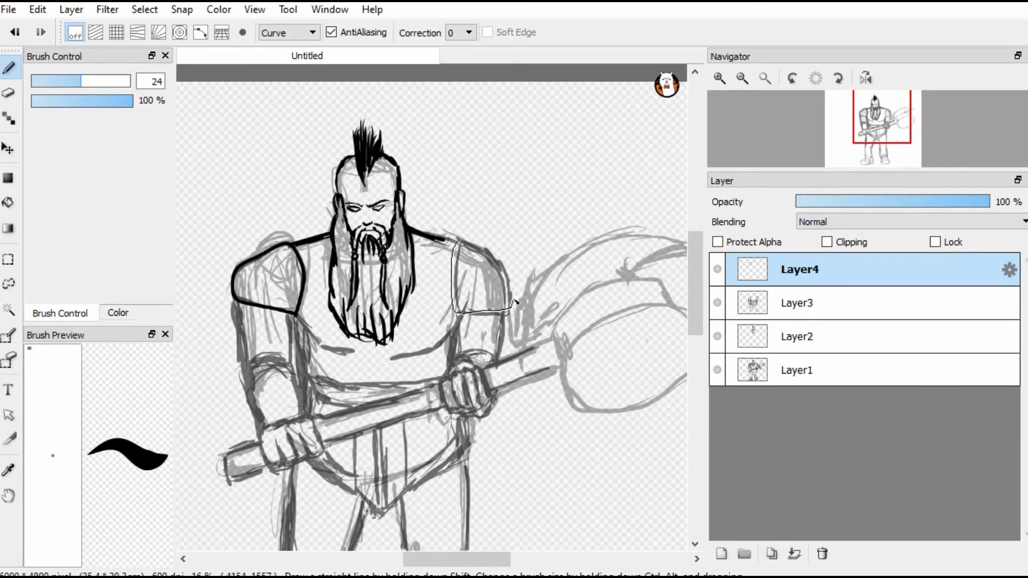
double_click(460, 243)
scroll(459, 316, up, 2)
click(458, 312)
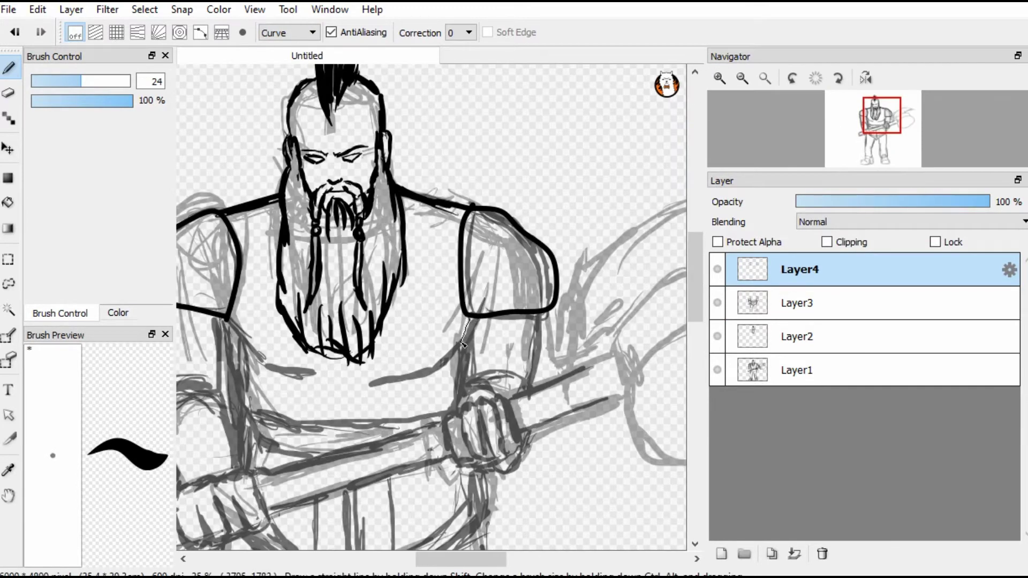
double_click(453, 409)
drag(453, 409, 629, 412)
double_click(402, 399)
click(401, 399)
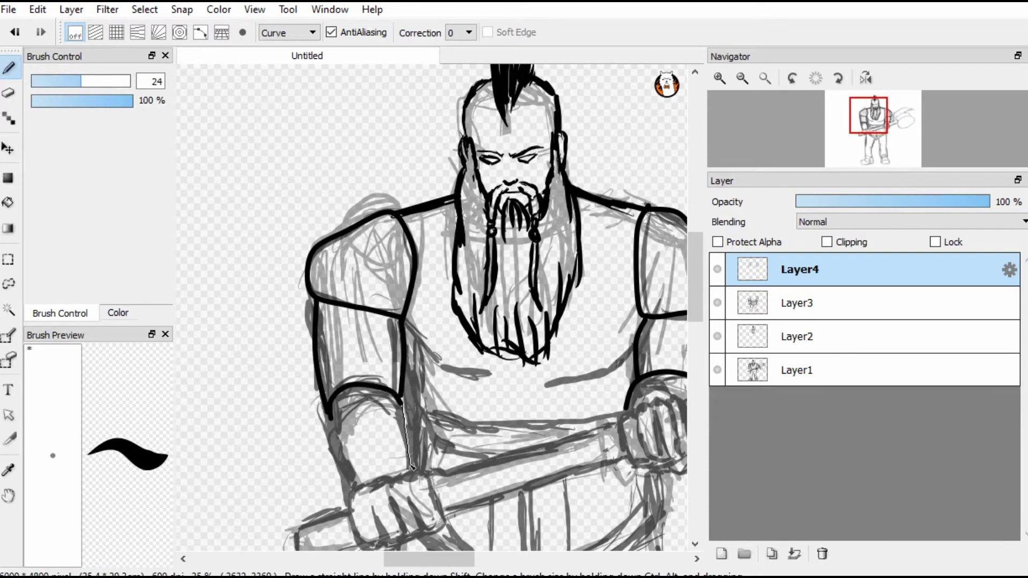
double_click(353, 488)
Step: Ink the two chest curves below the beard and the belt curve
scroll(352, 488, down, 3)
double_click(514, 263)
double_click(628, 255)
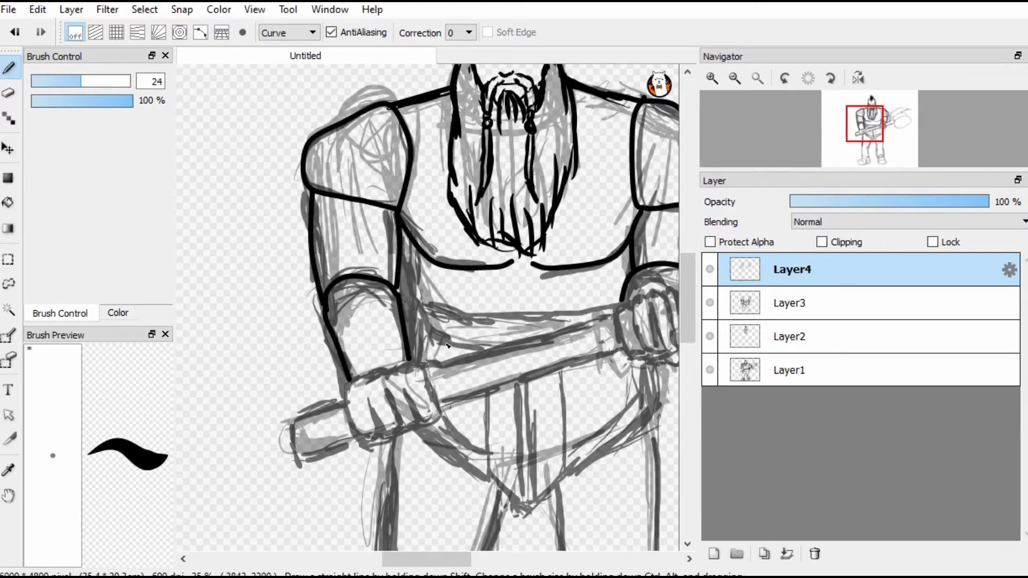
double_click(543, 319)
Step: Ink the top and lower edges of the axe handle
scroll(373, 371, down, 2)
click(373, 371)
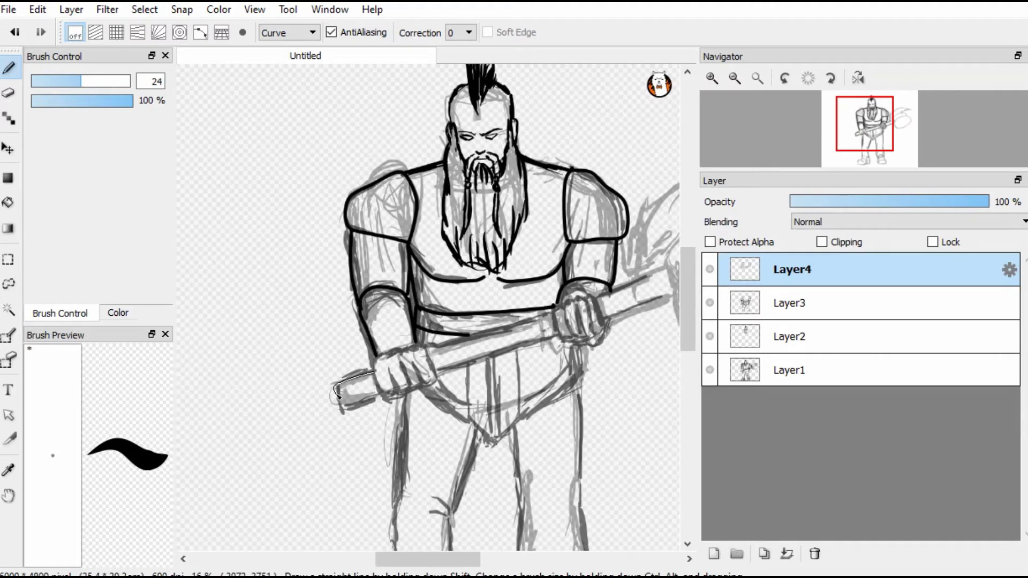
click(427, 348)
double_click(557, 308)
click(436, 372)
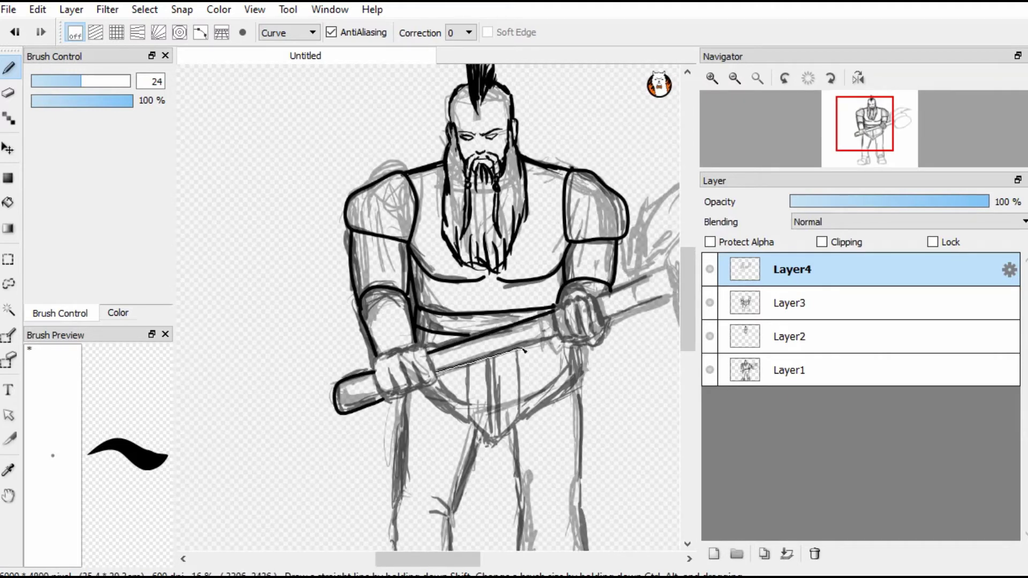
double_click(565, 334)
Step: Zoom in and ink the left fist outline plus the handle's upper and lower edges
scroll(234, 355, right, 3)
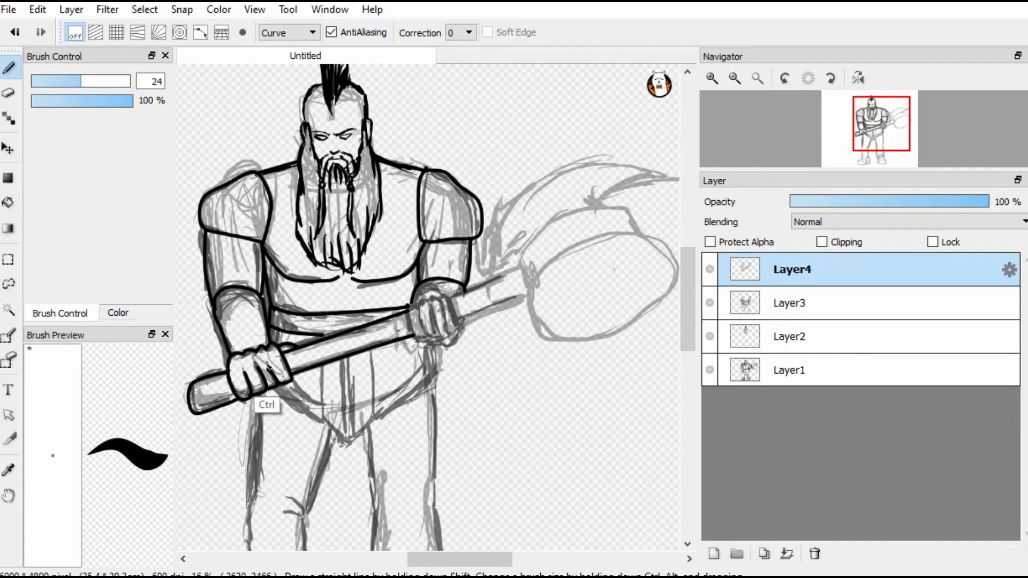
key(ctrl+plus)
click(407, 304)
double_click(429, 353)
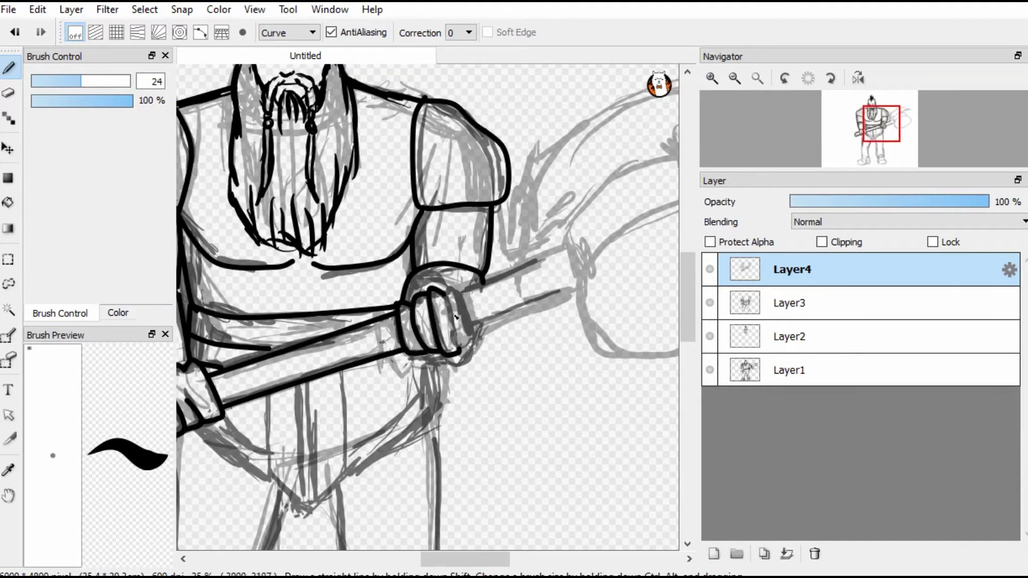
key(ctrl+z)
double_click(456, 347)
click(448, 288)
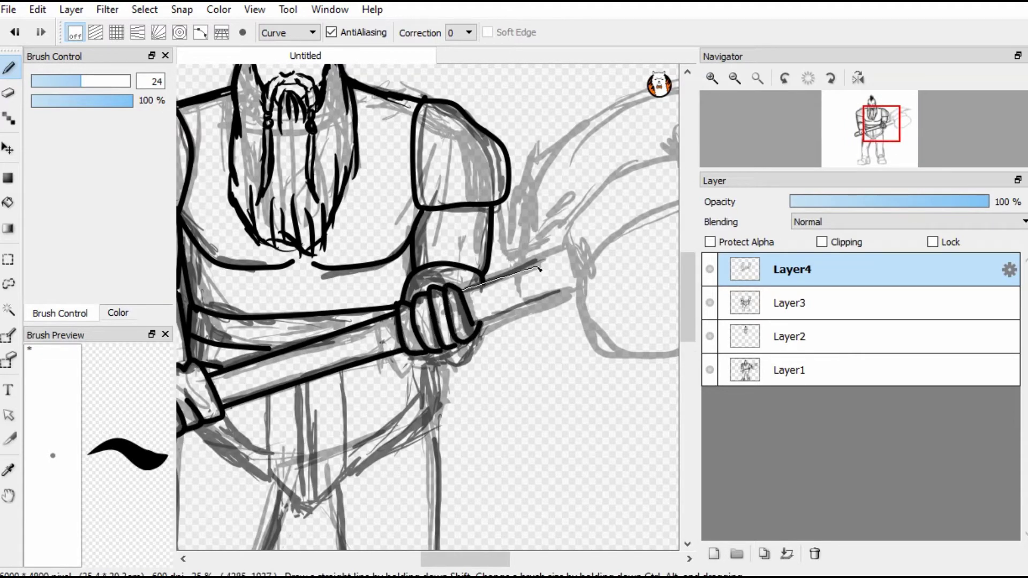
double_click(565, 248)
click(481, 324)
double_click(576, 285)
Step: Ink the tunic curve and its two vertical lines
key(ctrl+minus)
scroll(375, 300, down, 2)
click(437, 258)
double_click(349, 360)
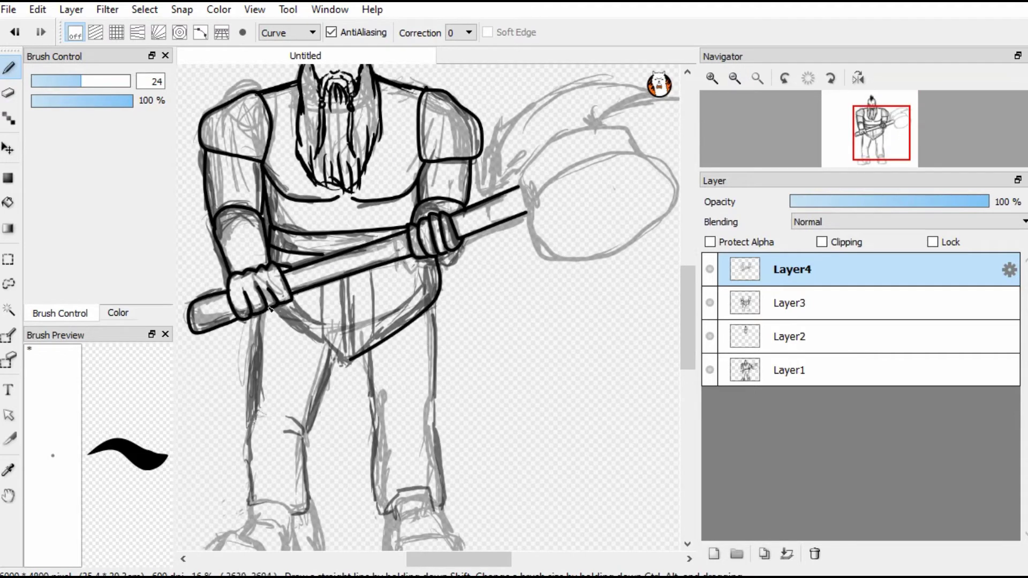
click(354, 279)
double_click(352, 355)
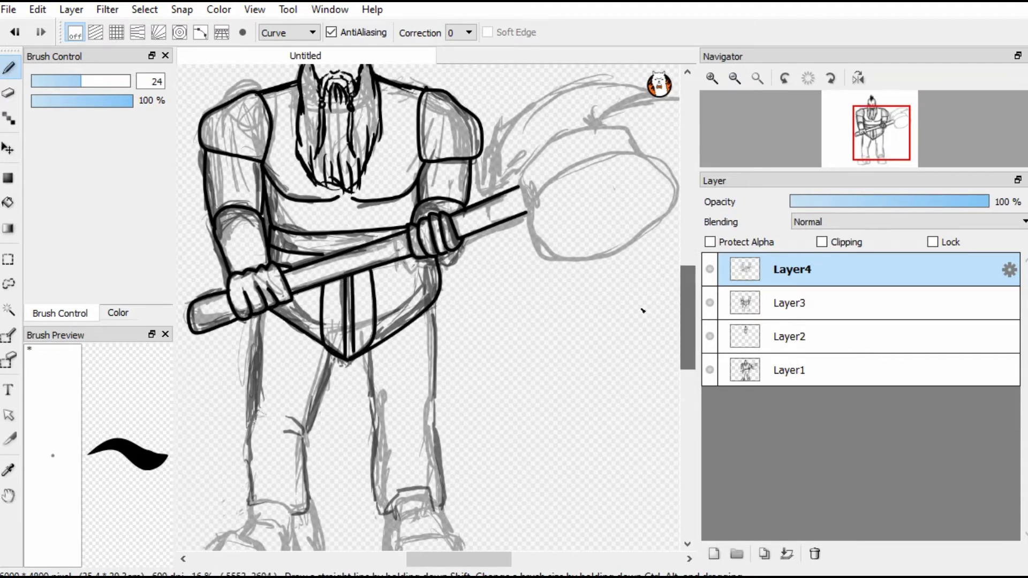
Step: Ink the outer and inner lines of both legs, including the knee curve
click(263, 310)
double_click(249, 506)
click(333, 354)
double_click(295, 517)
click(281, 431)
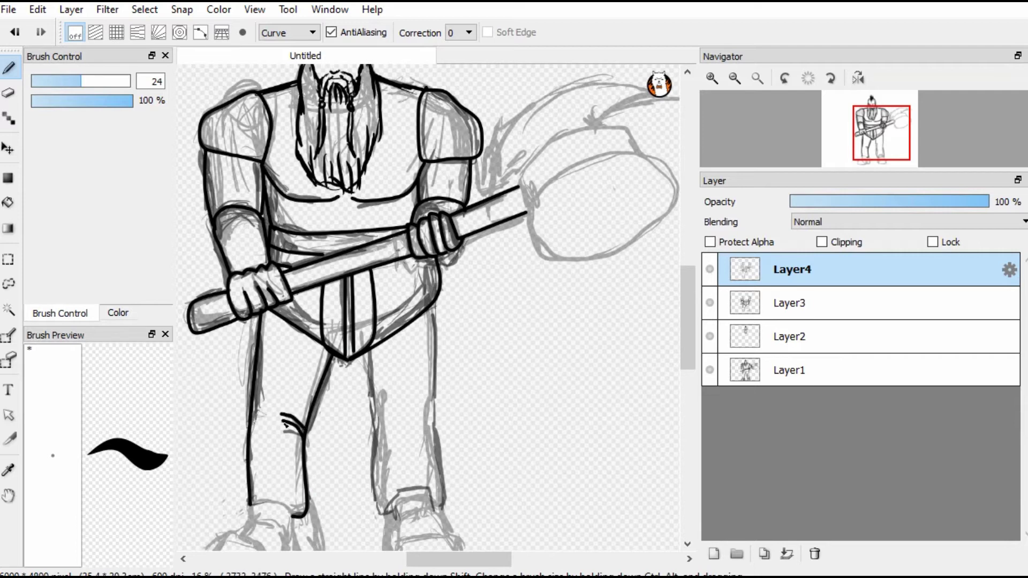
double_click(384, 518)
click(431, 308)
double_click(445, 508)
scroll(407, 321, down, 2)
click(385, 401)
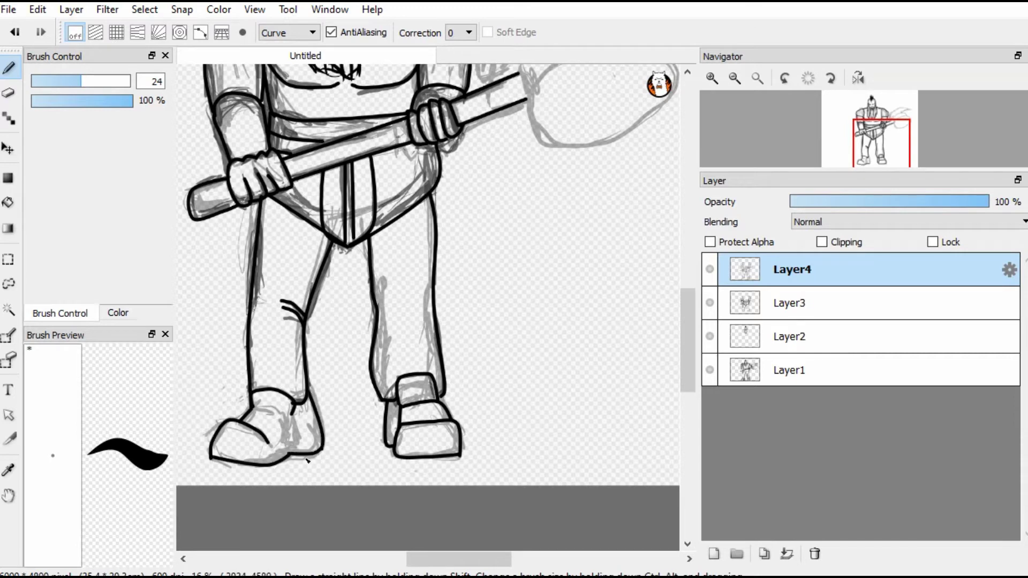
Step: Ink the oval axe head outline and blade stroke from the handle tip
scroll(609, 274, up, 3)
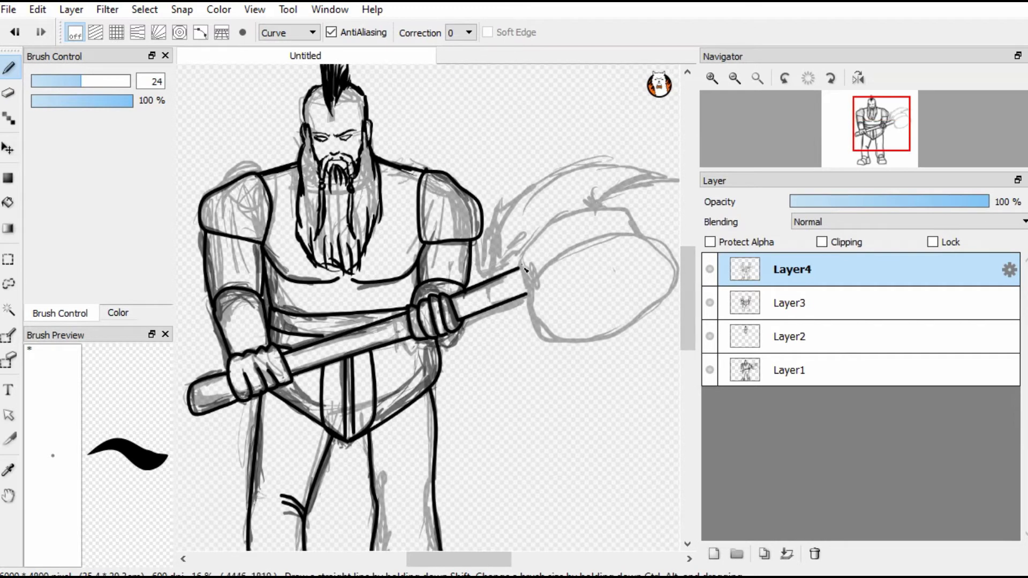
click(523, 263)
double_click(627, 210)
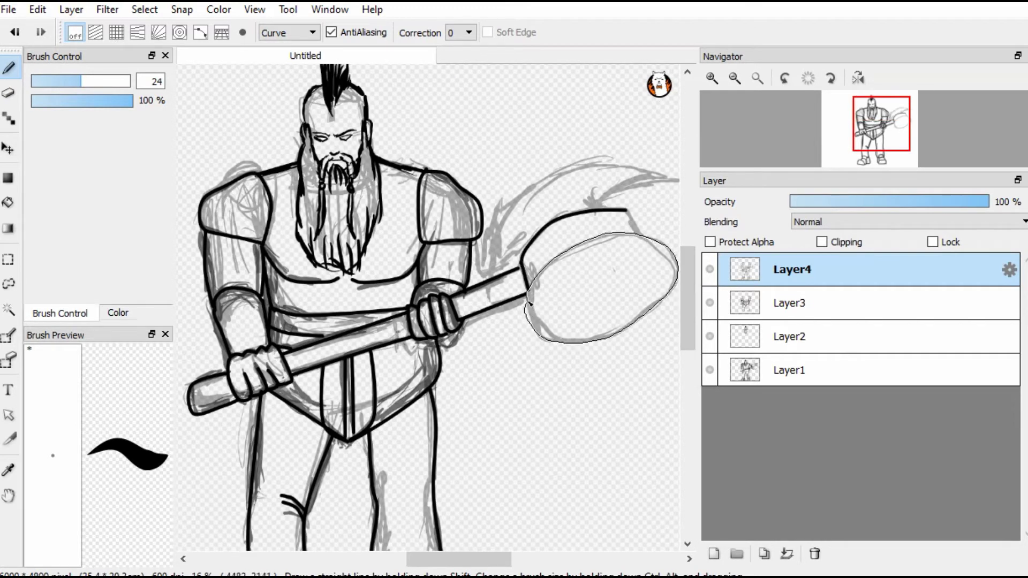
double_click(529, 304)
double_click(513, 204)
Step: Hide the Layer3 and Layer1 sketch layers
scroll(535, 241, down, 1)
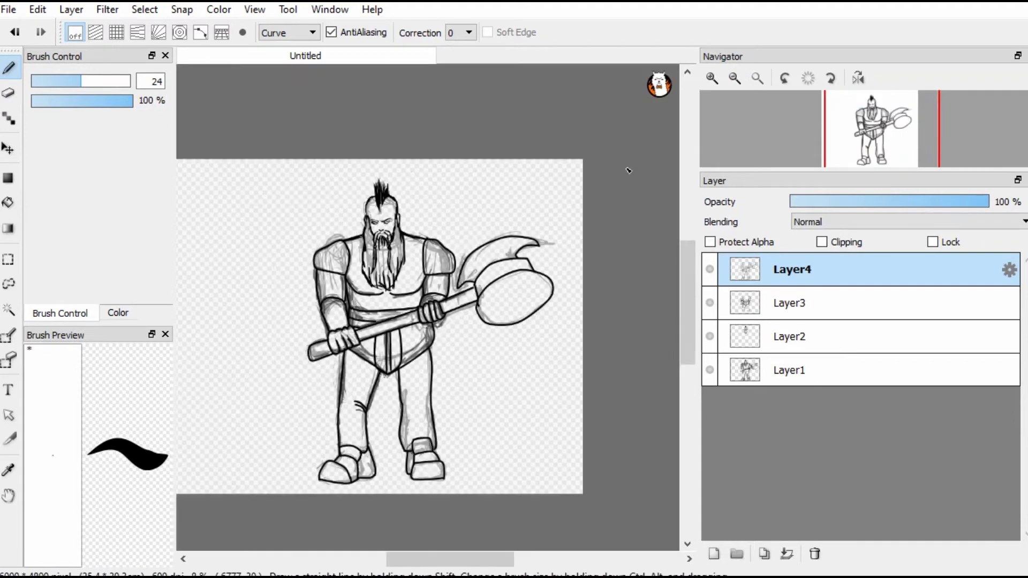
scroll(536, 241, up, 1)
click(709, 302)
click(710, 370)
click(735, 78)
scroll(699, 149, up, 1)
Step: Erase the stray line on the right thigh and the streak at the belt bottom
key(e)
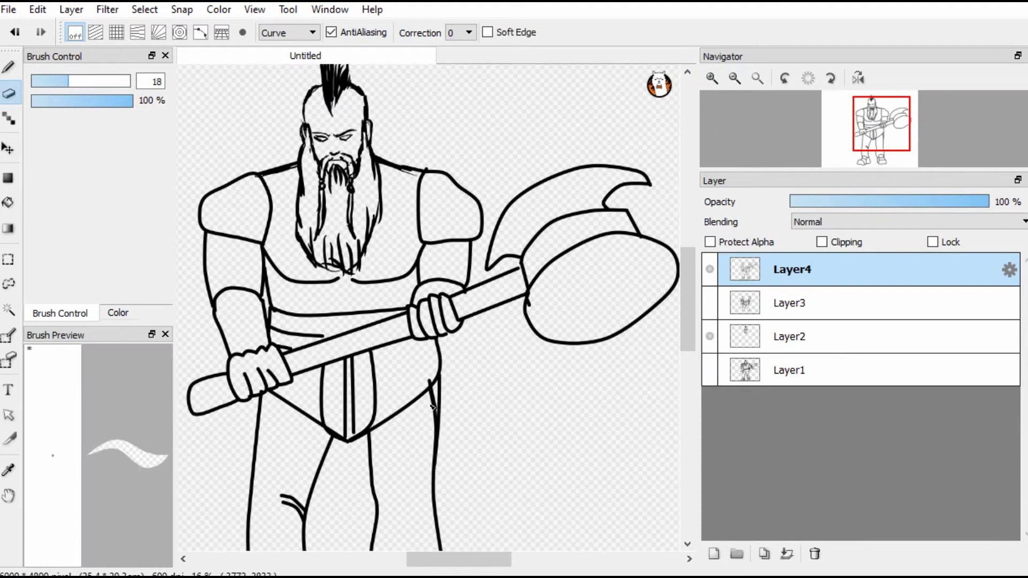
key(b)
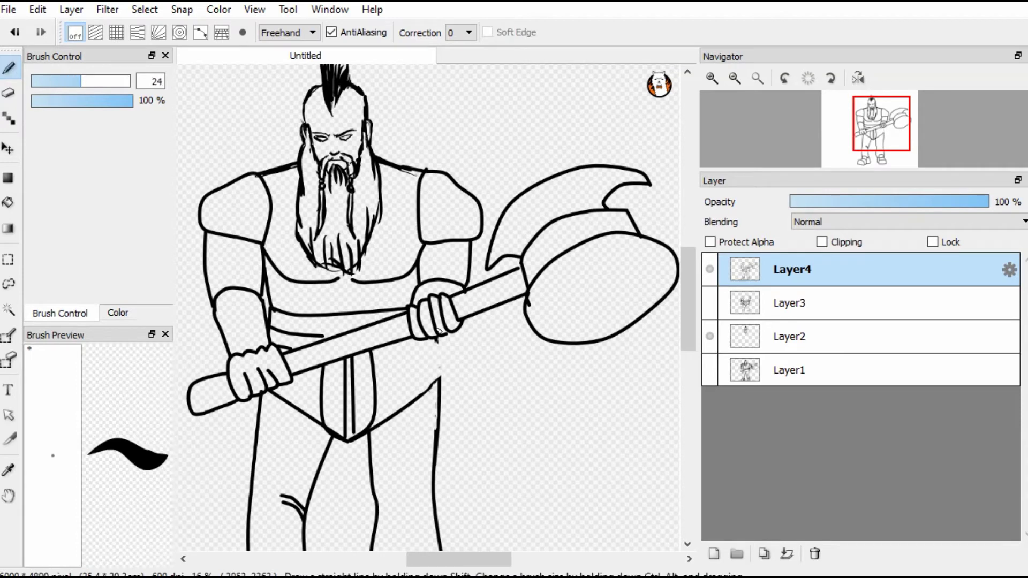
drag(440, 387, 440, 337)
drag(348, 437, 377, 434)
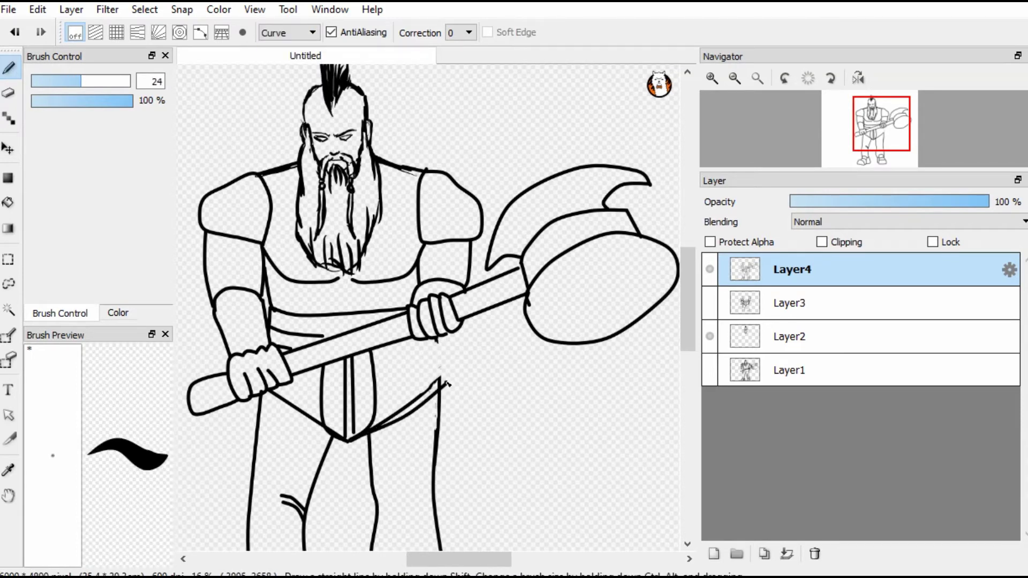
Step: Remove the Layer3 sketch and merge the ink layer into Layer2
key(e)
scroll(635, 232, down, 1)
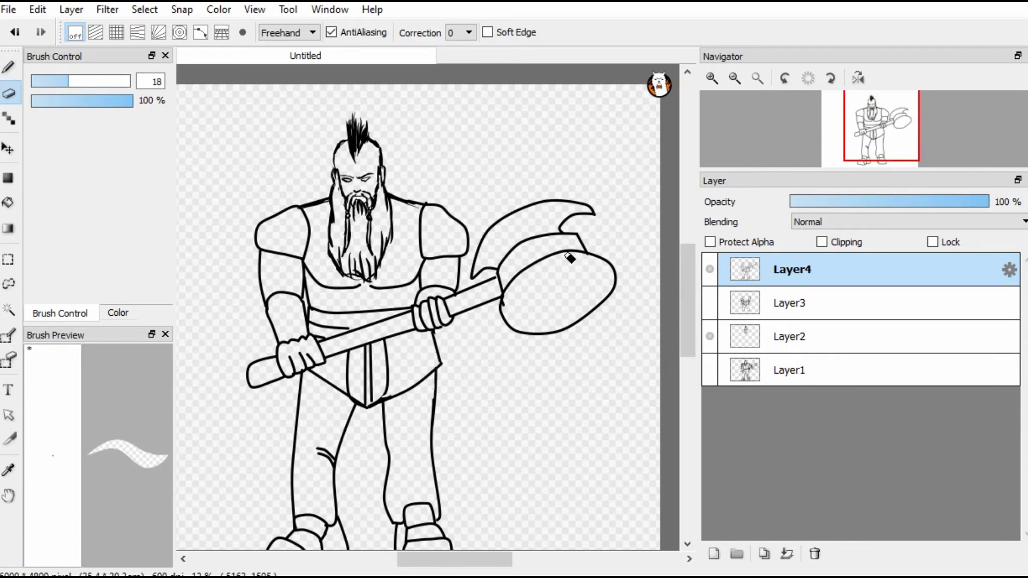
key(b)
scroll(330, 138, up, 3)
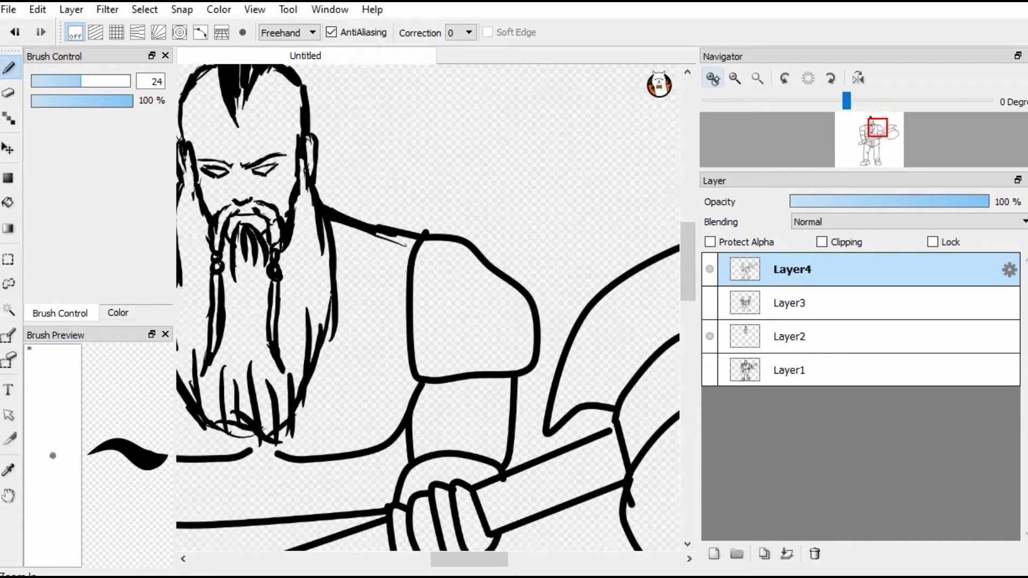
key(e)
scroll(649, 145, down, 3)
key(ctrl+e)
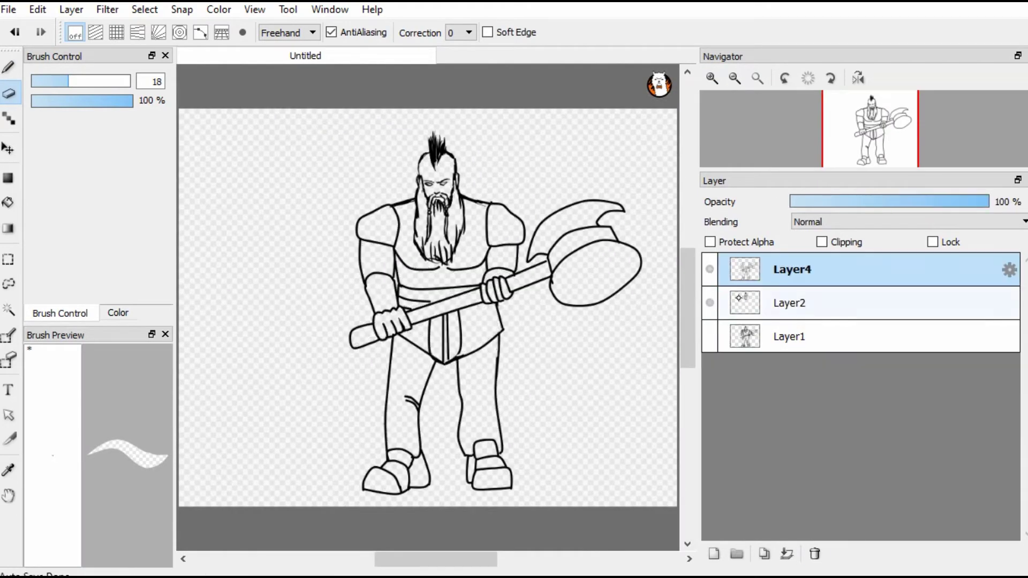
key(ctrl+e)
Step: Zoom around the figure with the brush and add a short stroke near the bottom
scroll(429, 374, up, 4)
scroll(429, 373, down, 1)
scroll(429, 374, up, 2)
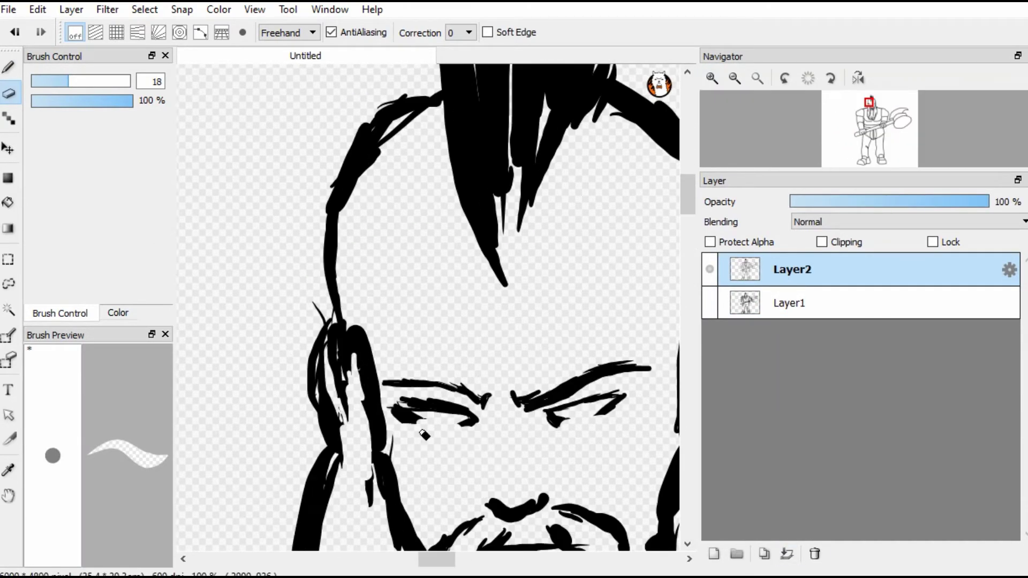
key(b)
scroll(470, 245, down, 3)
scroll(592, 236, up, 3)
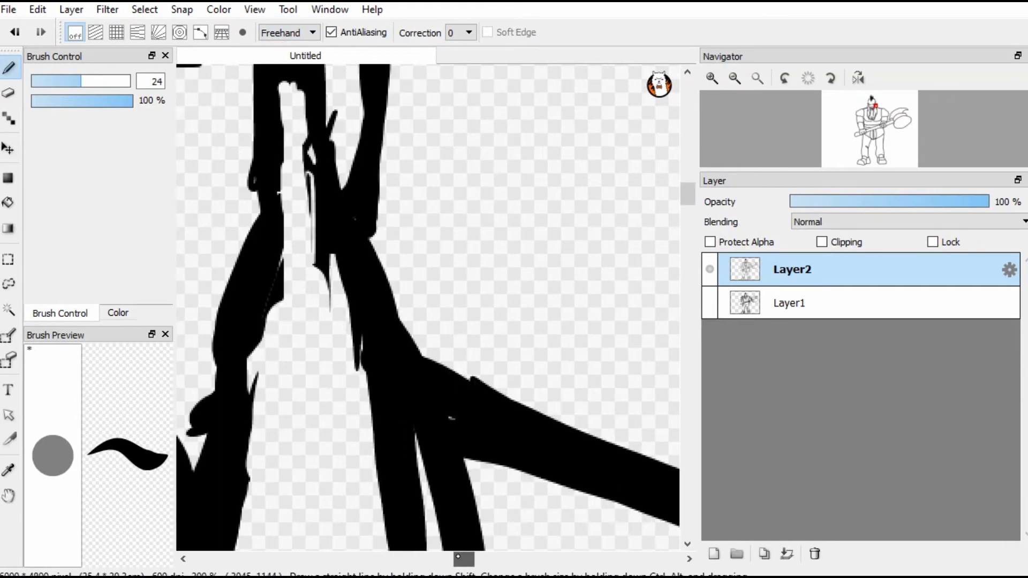
scroll(536, 295, down, 1)
scroll(461, 350, down, 1)
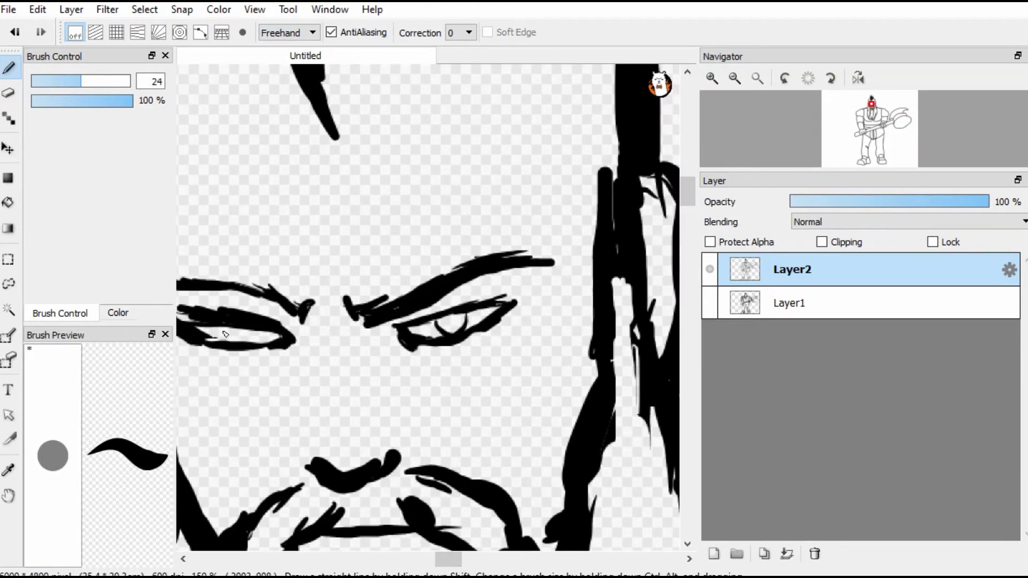
scroll(247, 421, down, 2)
scroll(413, 332, up, 3)
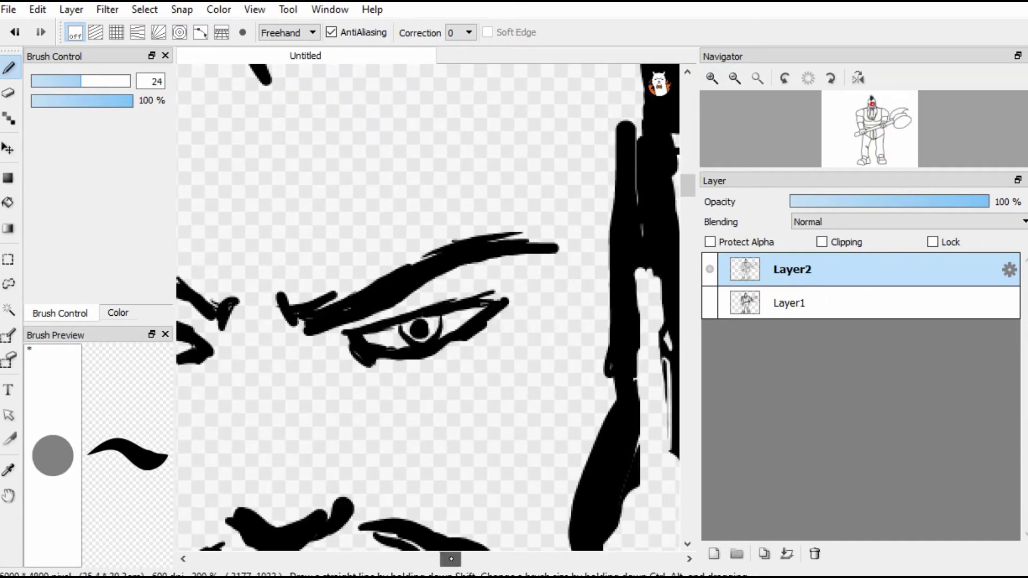
drag(452, 559, 446, 560)
Step: Erase the lower eyelid line under the eye
key(e)
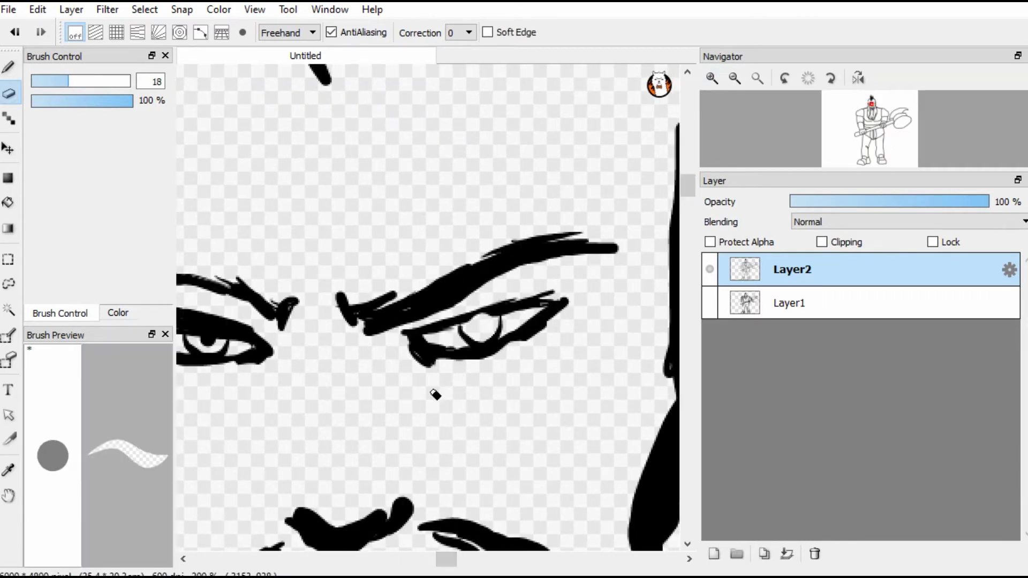
key(b)
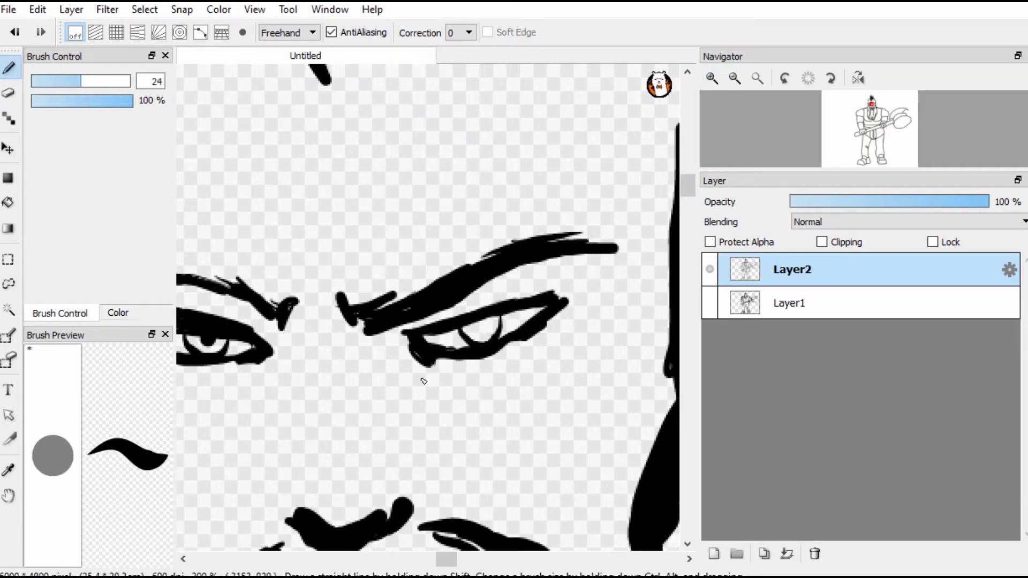
scroll(479, 332, down, 2)
scroll(479, 332, up, 2)
key(e)
mouse_move(549, 324)
mouse_down()
mouse_move(423, 351)
mouse_move(524, 333)
mouse_up()
key(b)
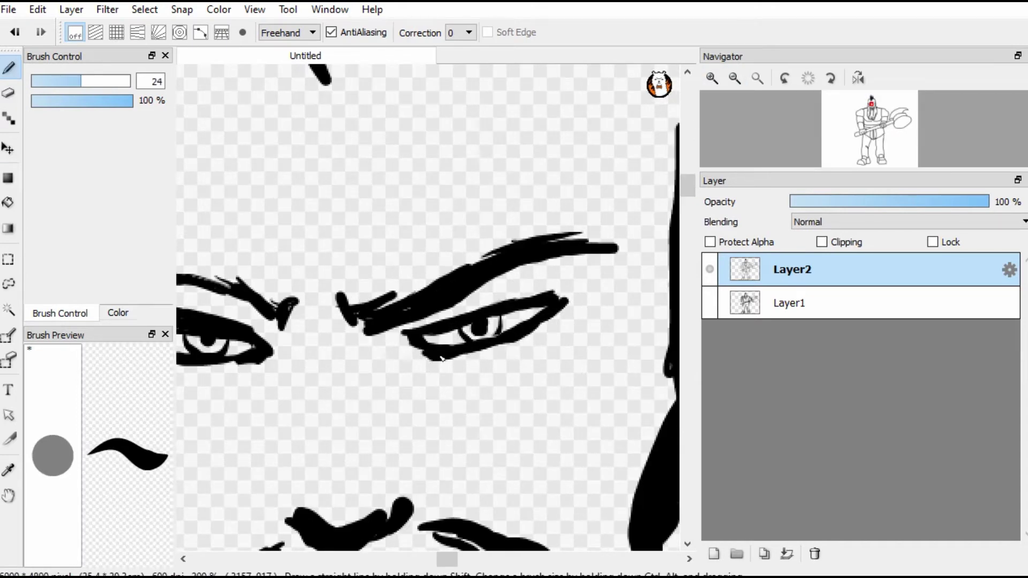
Step: Inspect the line art by zooming, alternating between eraser and brush
scroll(441, 358, down, 2)
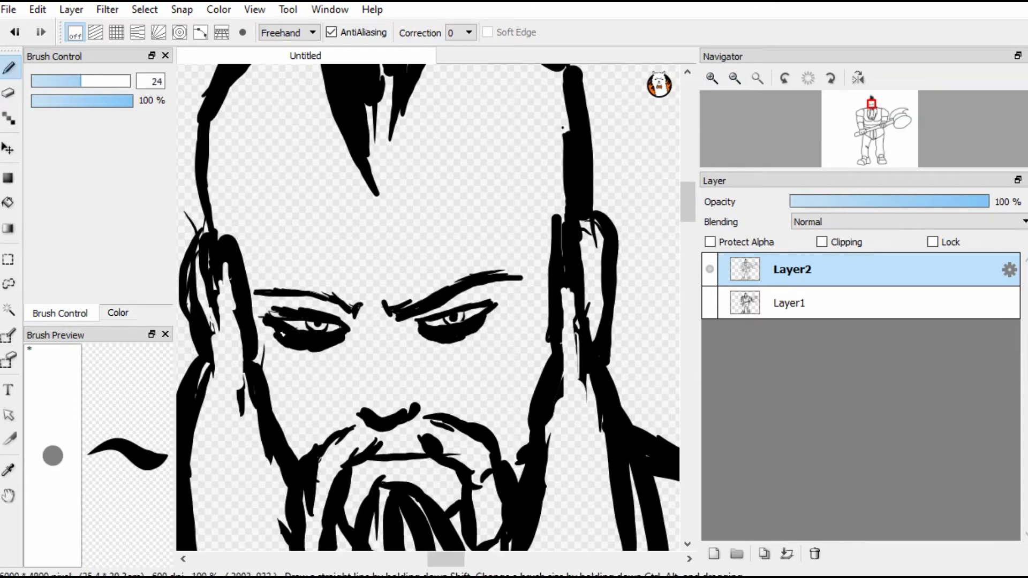
scroll(428, 306, down, 2)
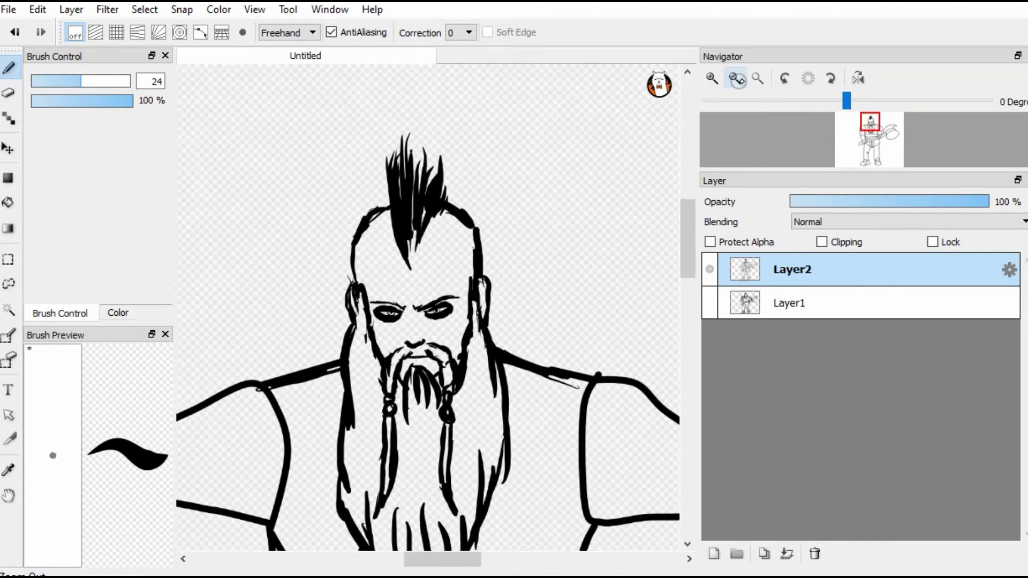
scroll(428, 305, down, 3)
scroll(374, 148, up, 3)
key(e)
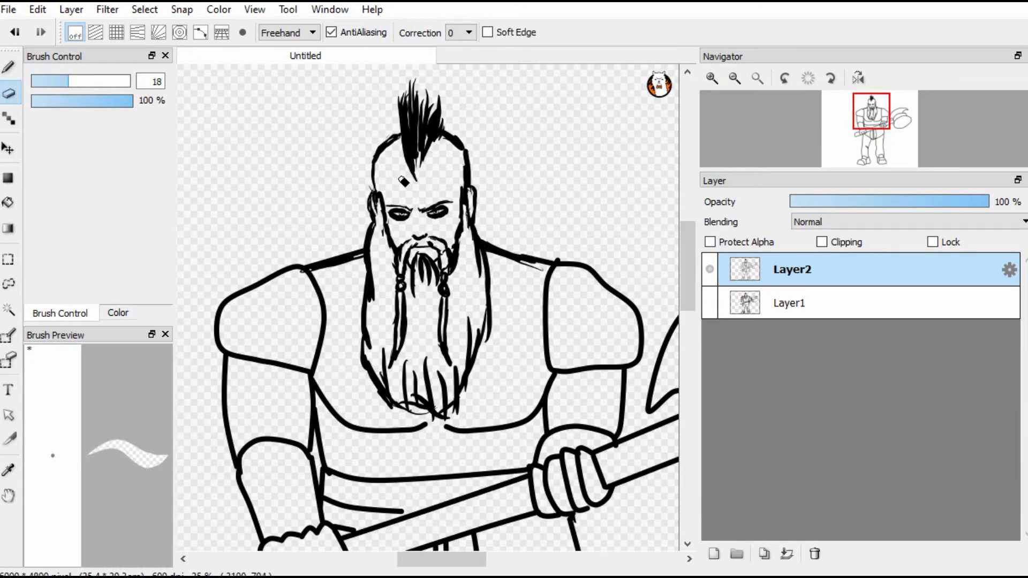
key(b)
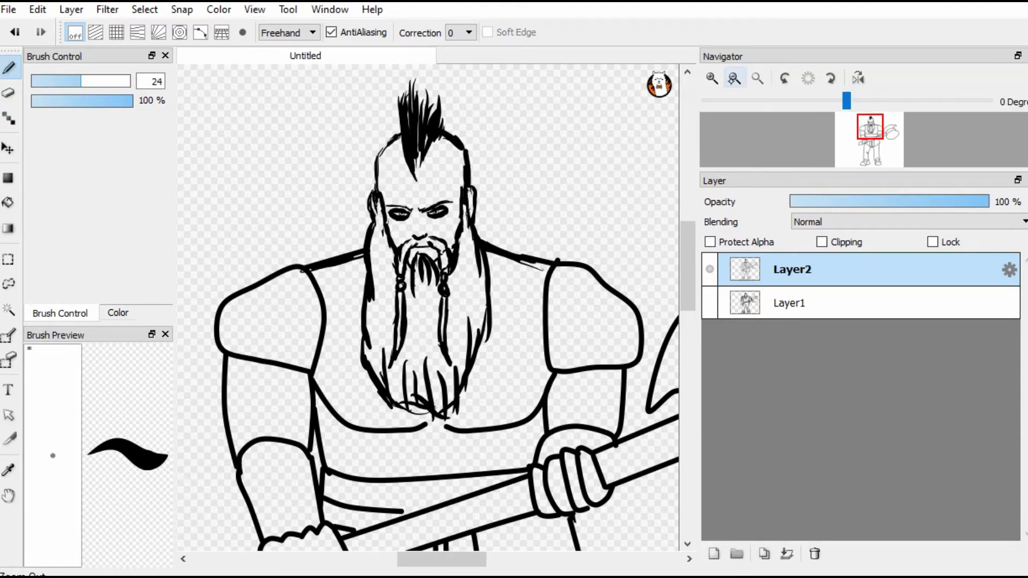
scroll(480, 383, down, 2)
scroll(479, 383, up, 1)
scroll(479, 383, down, 2)
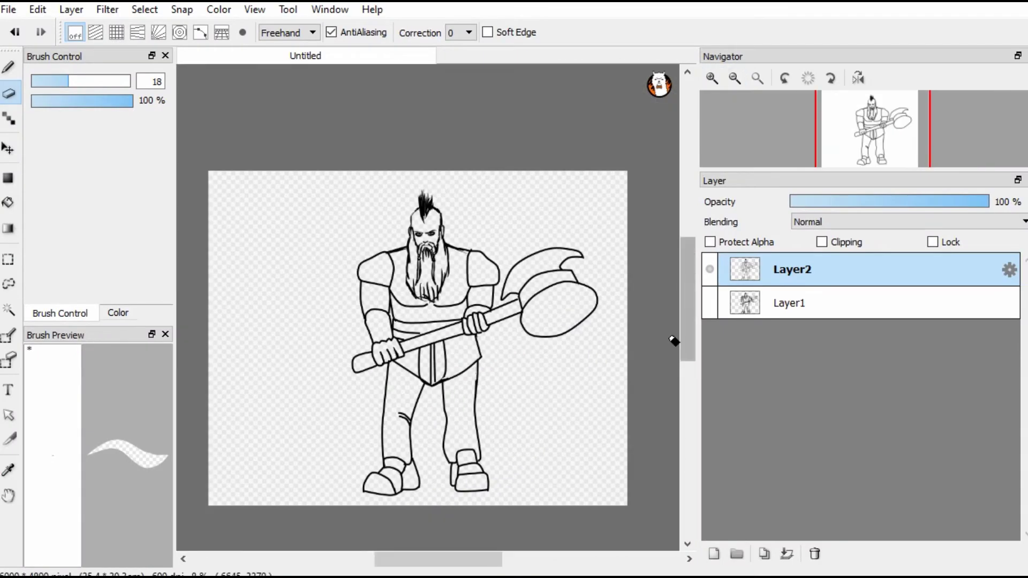
scroll(674, 339, up, 2)
Step: Erase the stray axe-head outline and redraw its lower edge as a curved brush stroke
drag(522, 360, 546, 343)
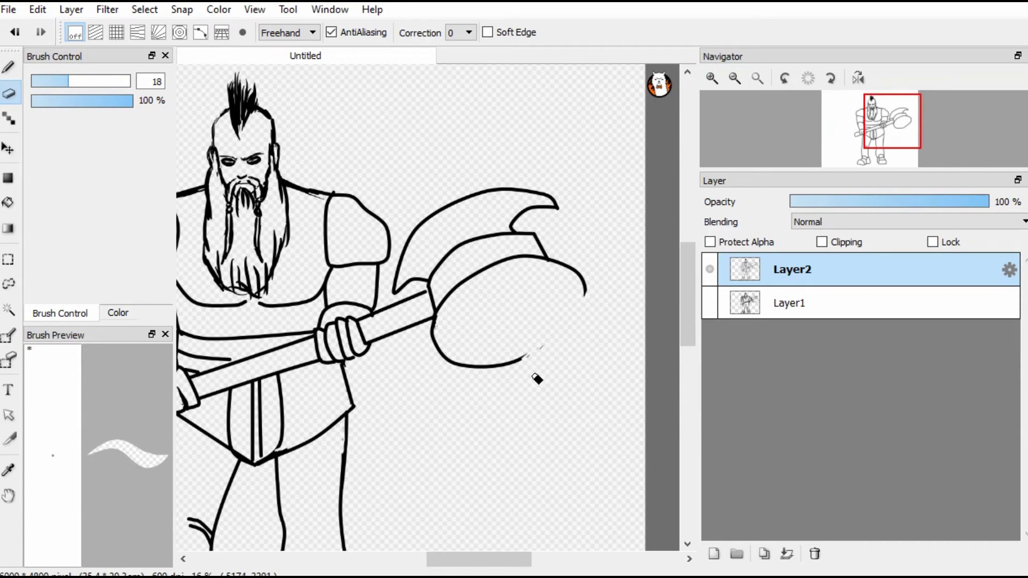
key(b)
click(487, 366)
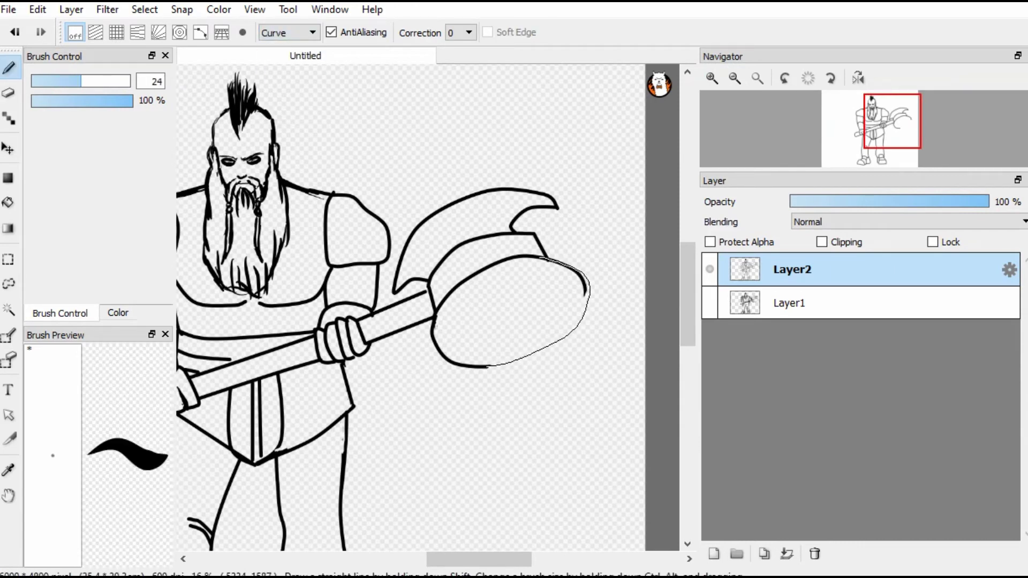
scroll(466, 423, down, 2)
scroll(365, 398, up, 3)
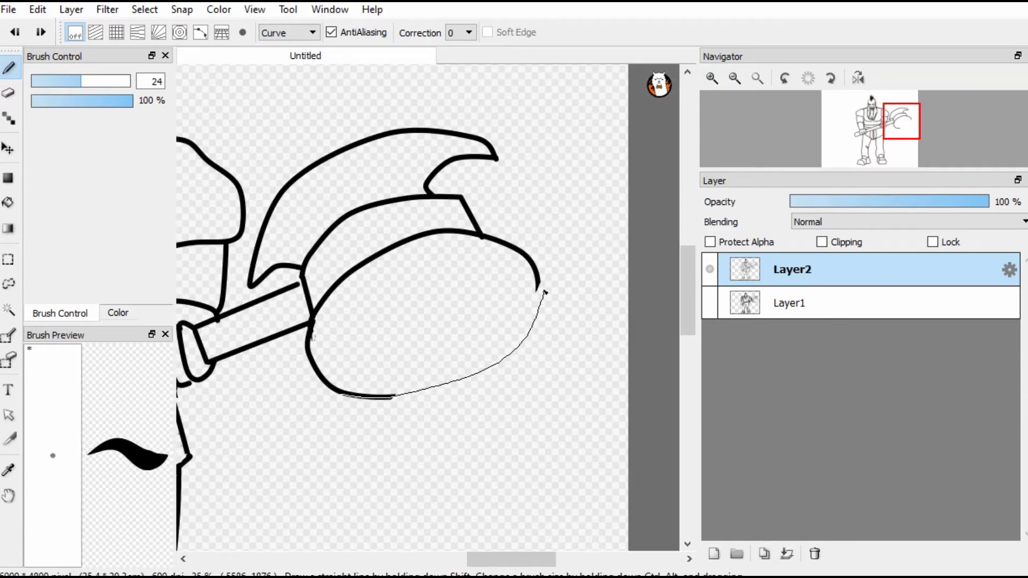
click(538, 287)
key(e)
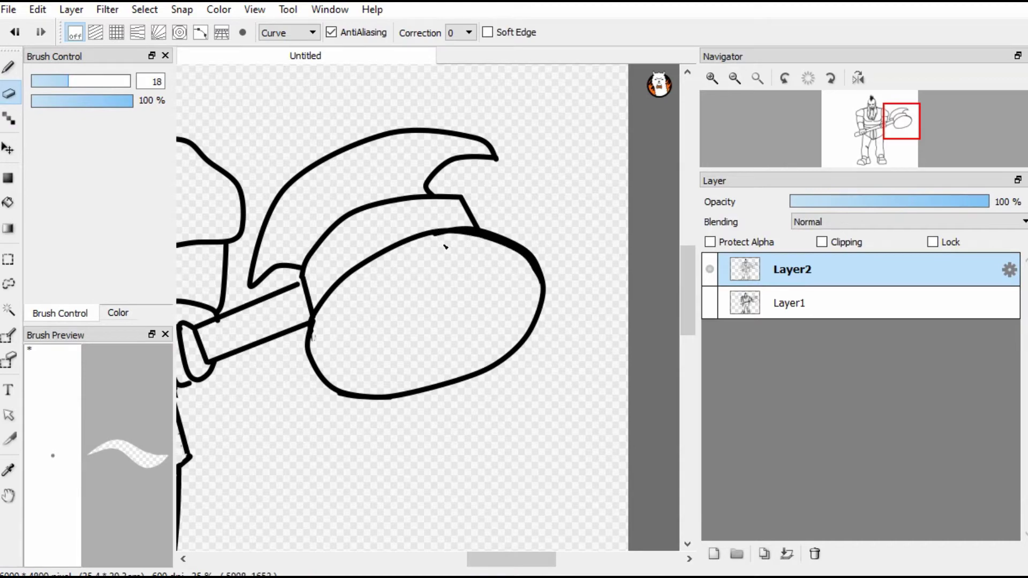
scroll(445, 246, down, 3)
scroll(447, 433, up, 2)
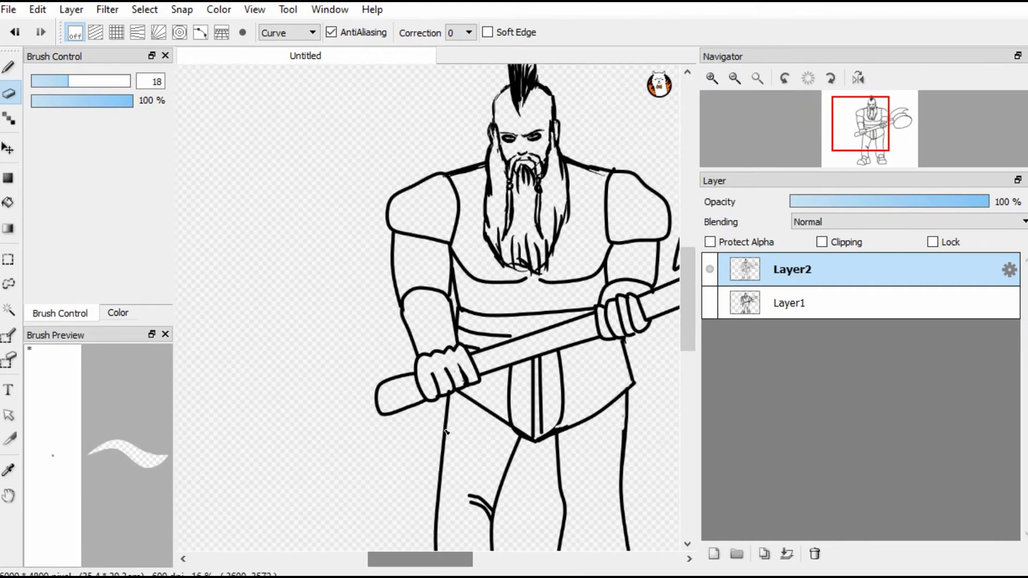
key(b)
scroll(447, 433, down, 2)
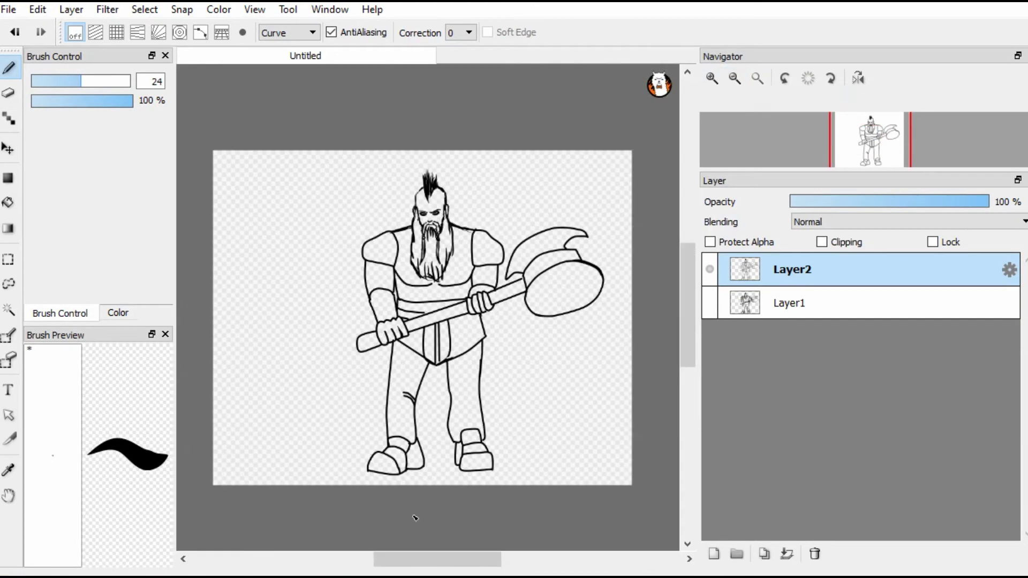
scroll(595, 417, up, 1)
Step: Add an empty top layer and a bottom layer bucket-filled with RGB 130 grey
key(ctrl+shift+n)
click(785, 336)
key(ctrl+shift+n)
key(g)
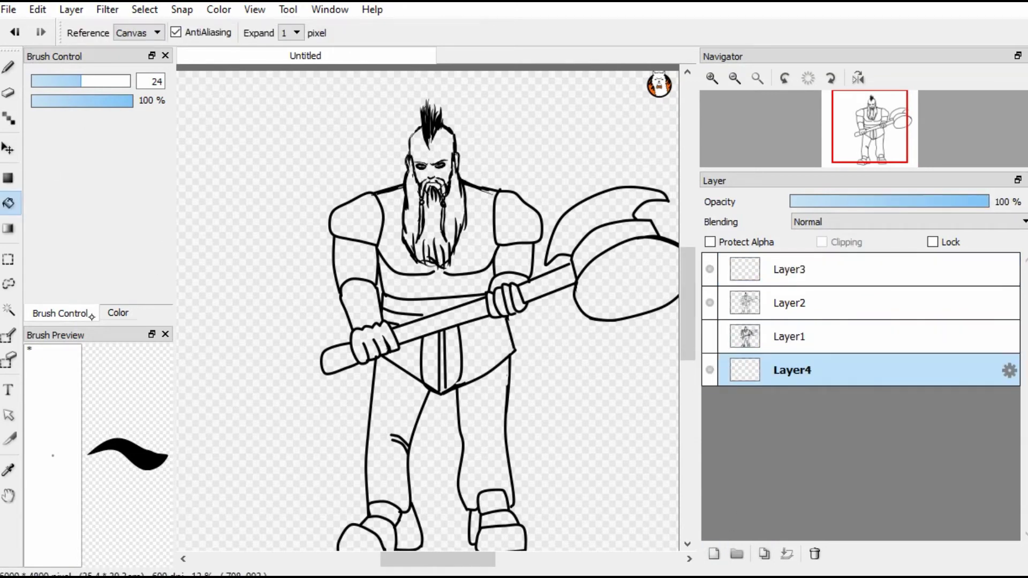
click(118, 313)
click(252, 277)
key(ctrl+z)
click(458, 315)
Step: Make Layer2 and Layer3 visible and select Layer3 for drawing
click(709, 303)
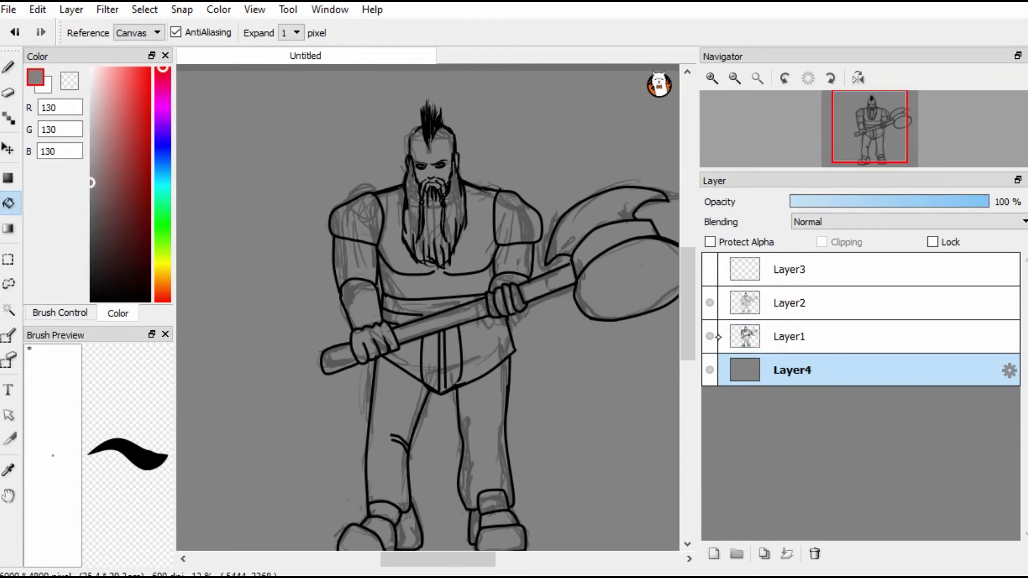
click(709, 269)
click(775, 269)
scroll(399, 193, up, 2)
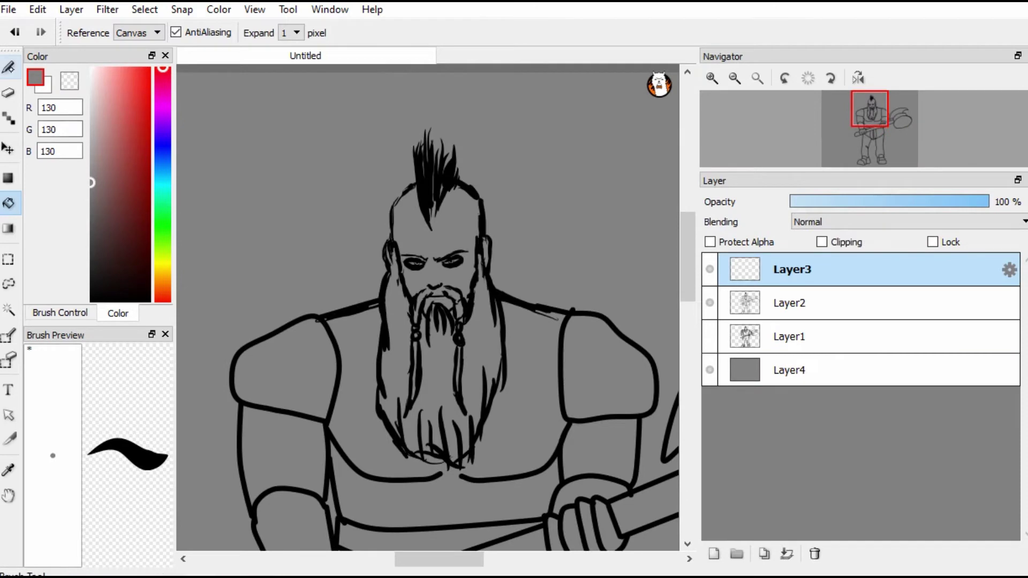
Step: On Layer2, zoom in and paint a thick black shadow along the beard's right edge to the shoulder
key(b)
click(780, 295)
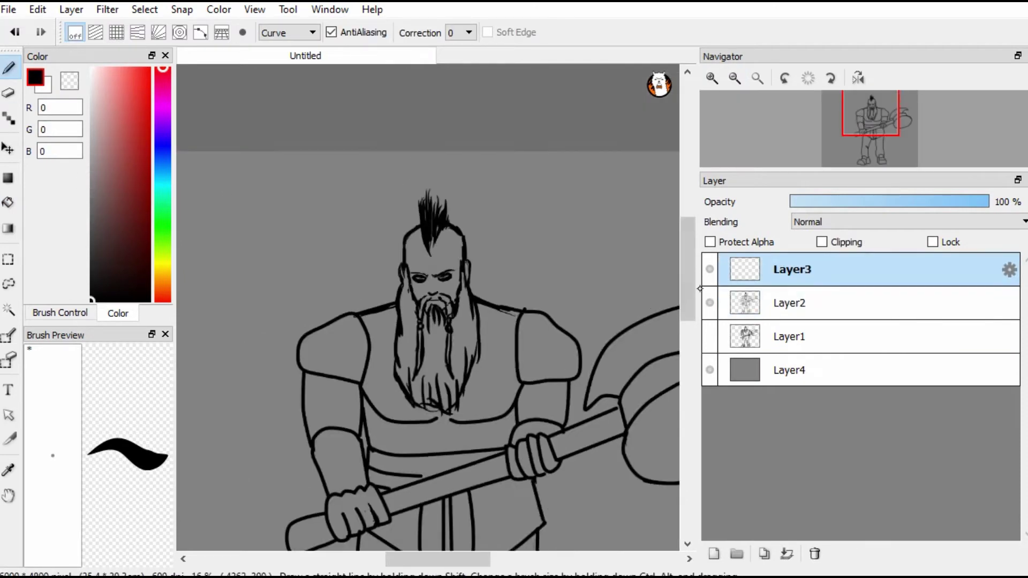
scroll(368, 147, down, 2)
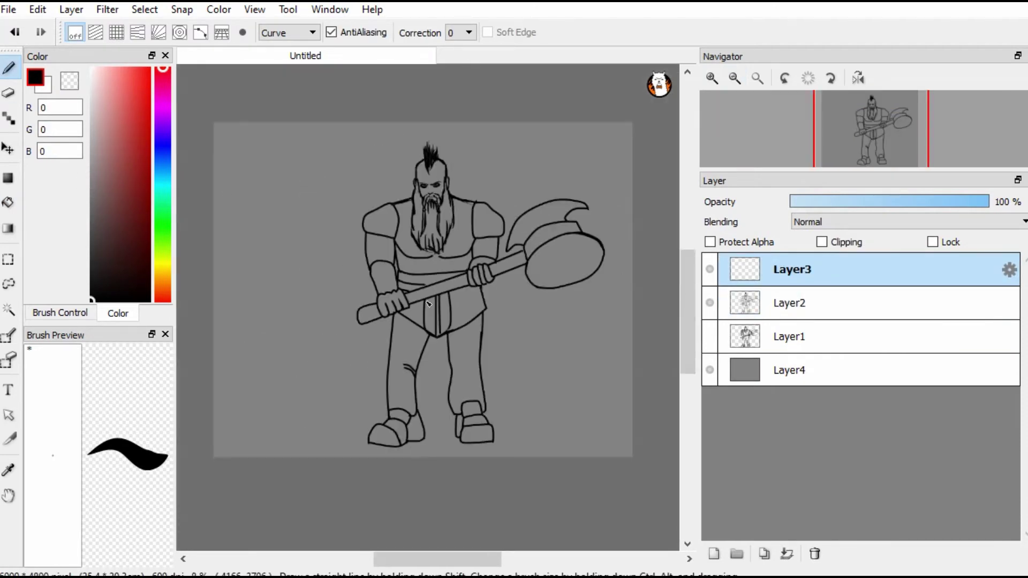
click(713, 77)
click(712, 77)
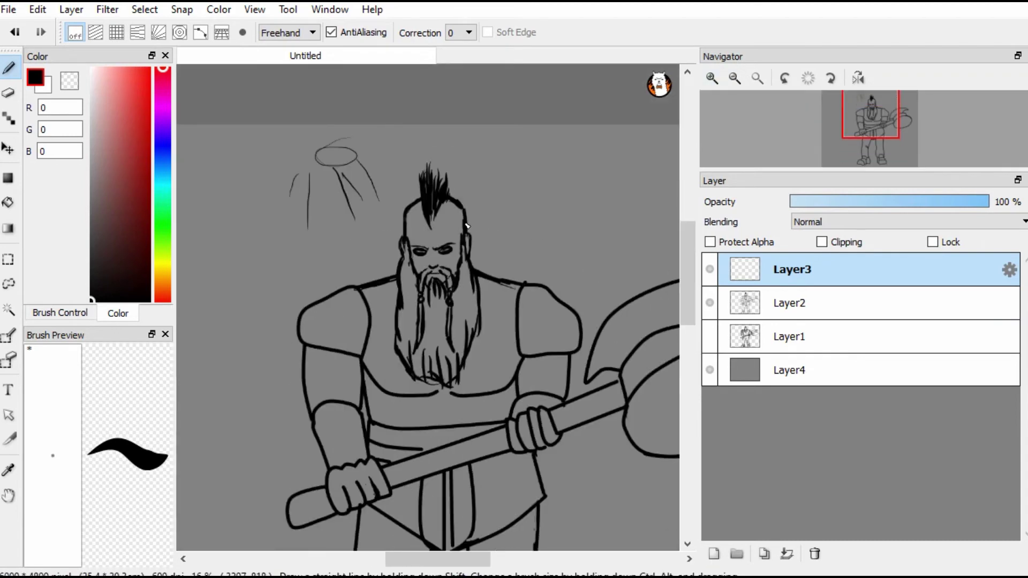
scroll(439, 295, up, 1)
mouse_move(511, 274)
mouse_down()
mouse_move(514, 351)
mouse_move(506, 300)
mouse_up()
drag(515, 370, 551, 276)
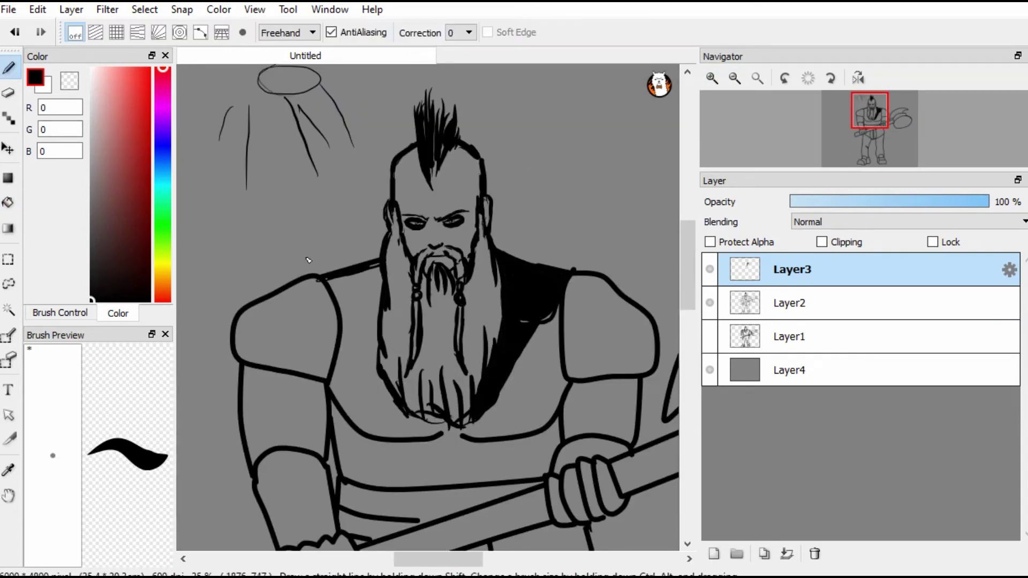
Step: Thicken the left eyebrow, add ink under the nose and in the beard, and a chest line
scroll(503, 350, up, 2)
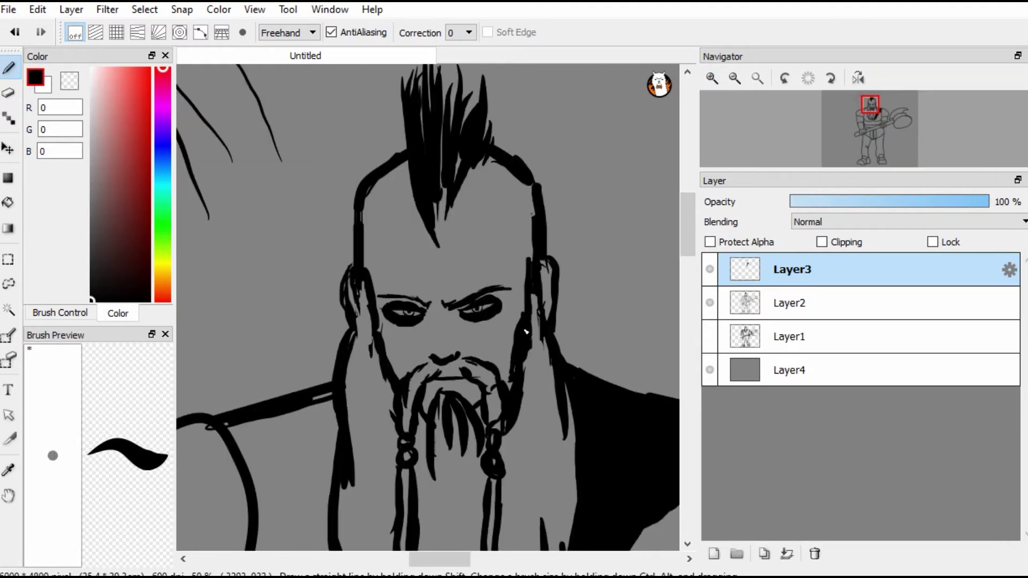
drag(389, 304, 378, 298)
drag(456, 343, 465, 378)
drag(447, 386, 460, 396)
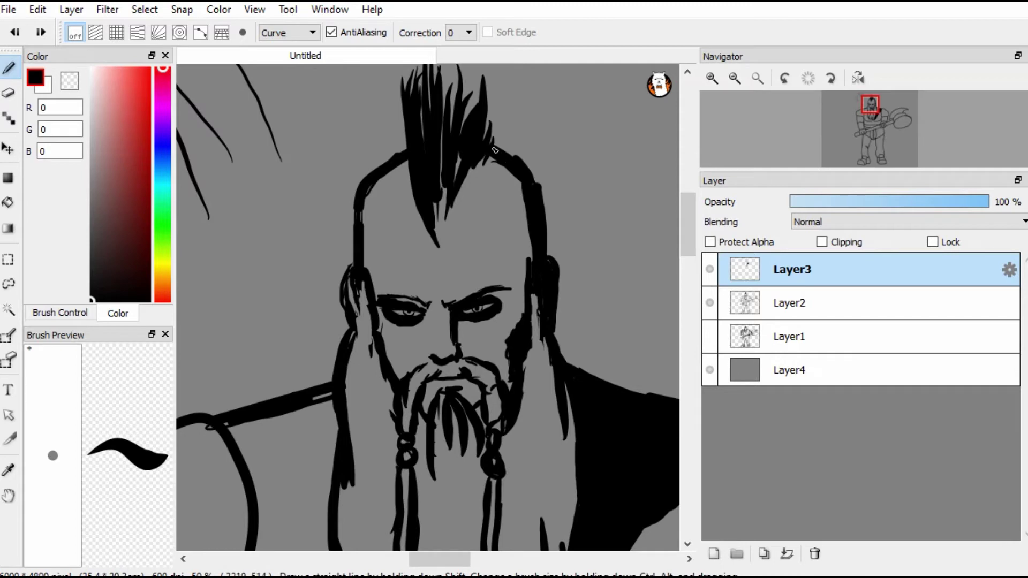
scroll(415, 190, down, 2)
scroll(673, 259, up, 1)
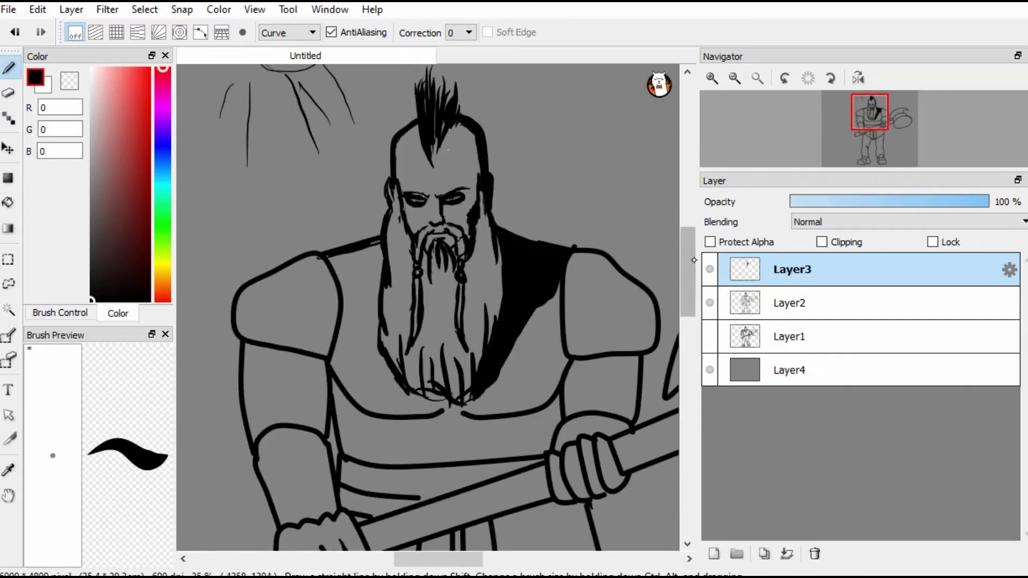
scroll(484, 199, down, 1)
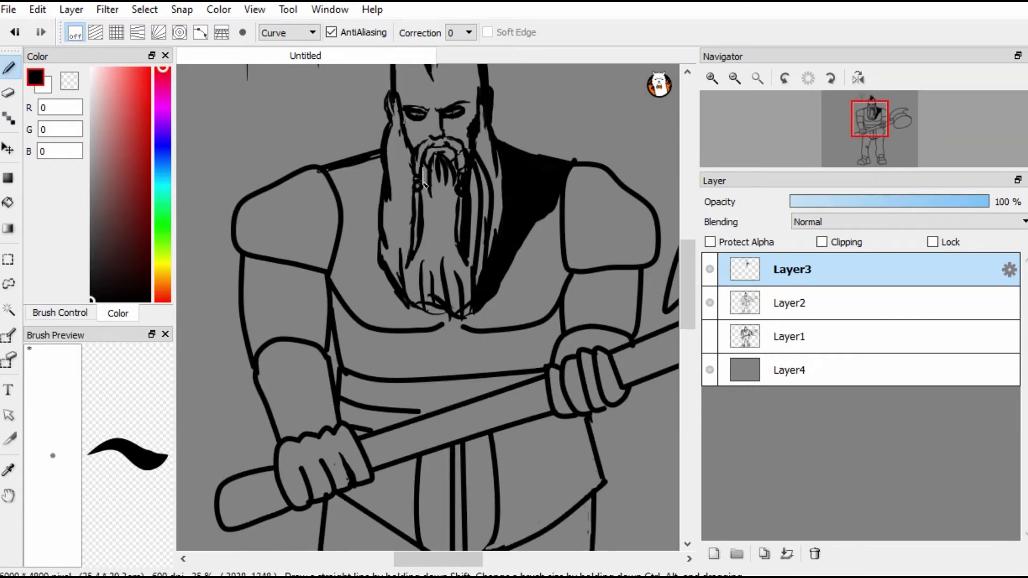
scroll(450, 203, up, 1)
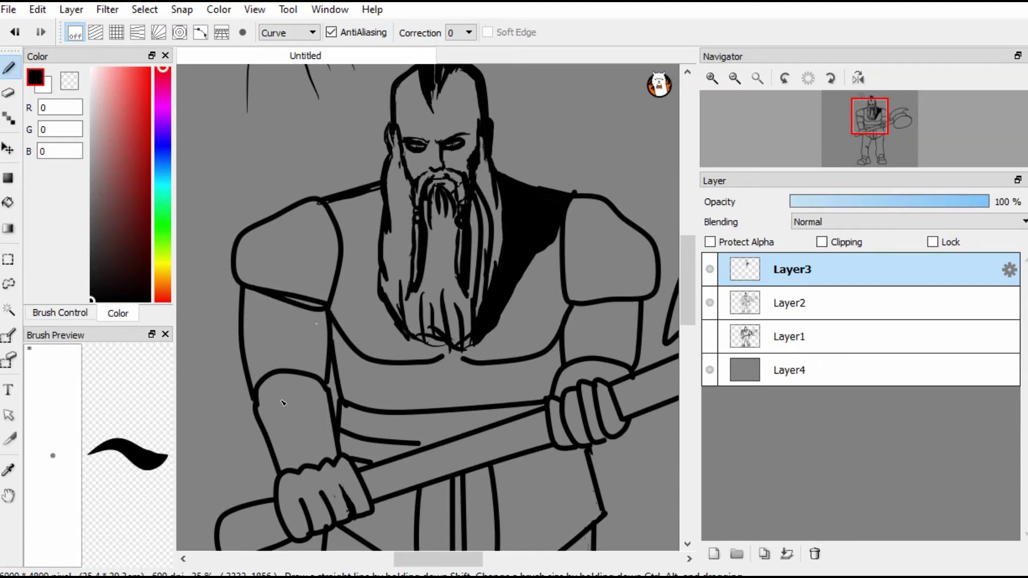
drag(443, 356, 373, 373)
double_click(563, 353)
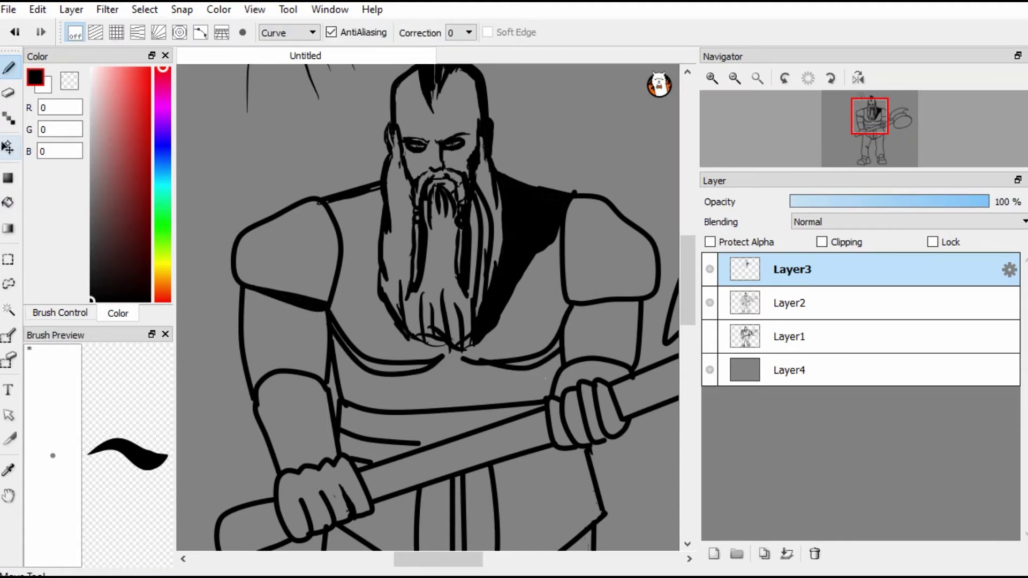
scroll(545, 327, down, 1)
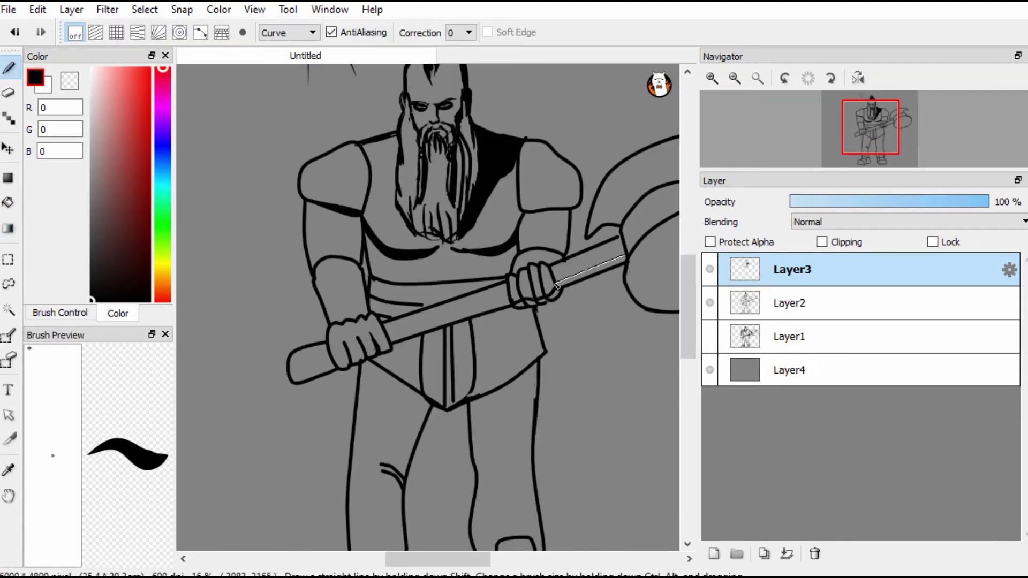
Step: Fill the axe handle segments beside the hand black and shape the blade's lower edge
key(g)
click(513, 296)
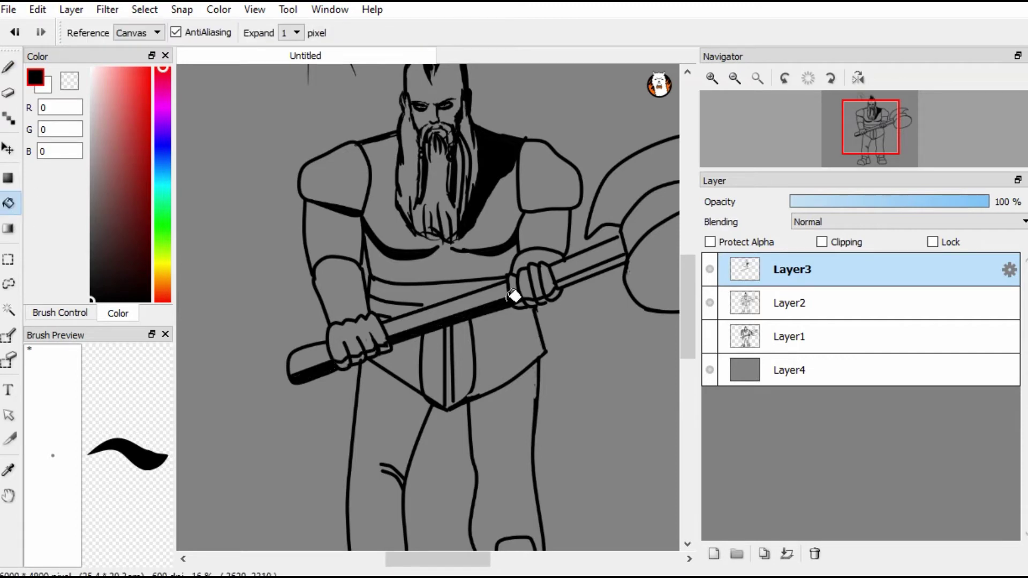
click(562, 287)
scroll(562, 287, up, 1)
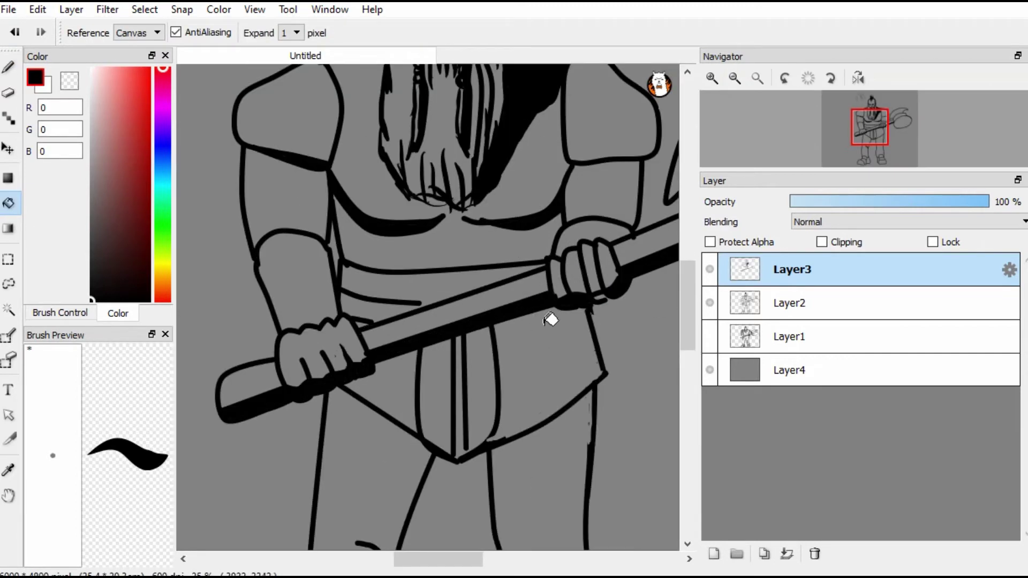
scroll(608, 293, down, 1)
drag(480, 566, 512, 566)
Step: Draw curved black strokes along the axe blade's lower edge and the axe head
key(b)
click(624, 213)
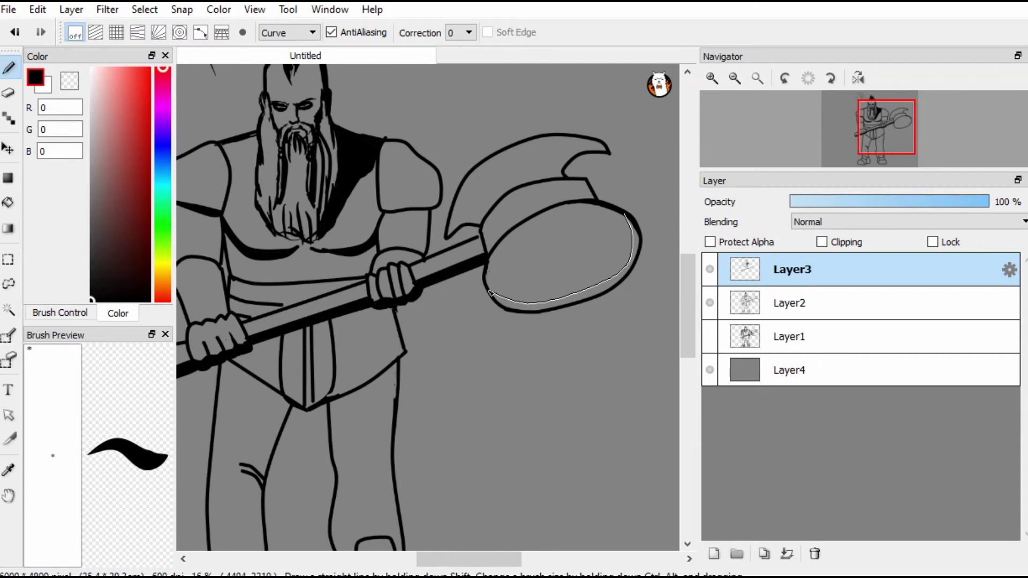
key(g)
key(b)
click(607, 147)
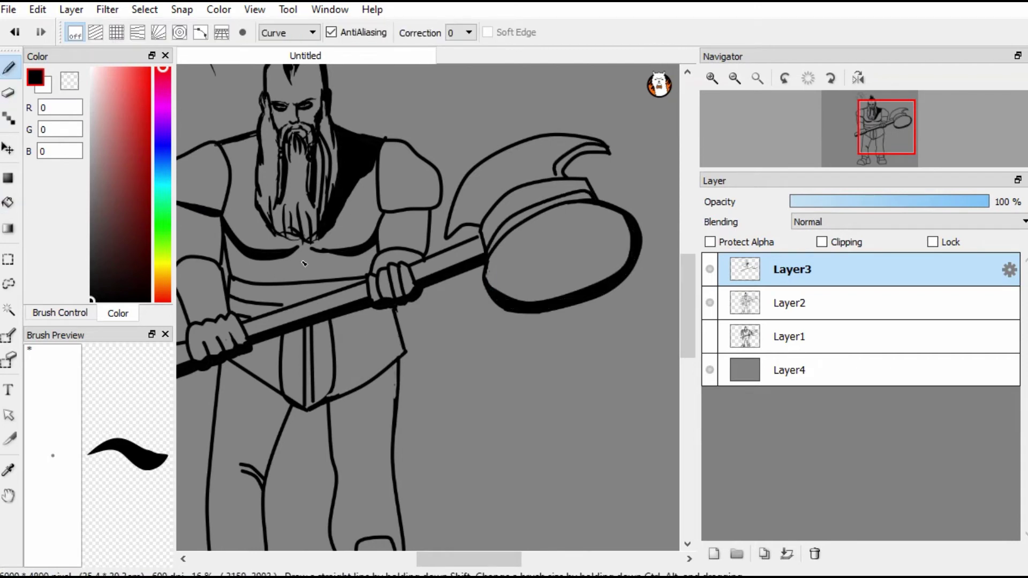
key(g)
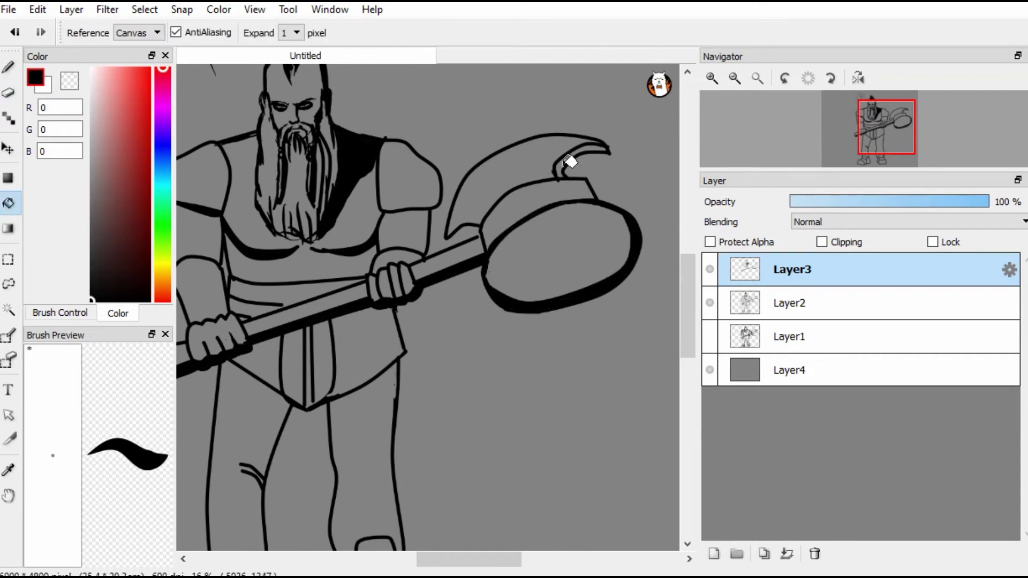
scroll(428, 306, down, 3)
scroll(429, 305, left, 3)
key(b)
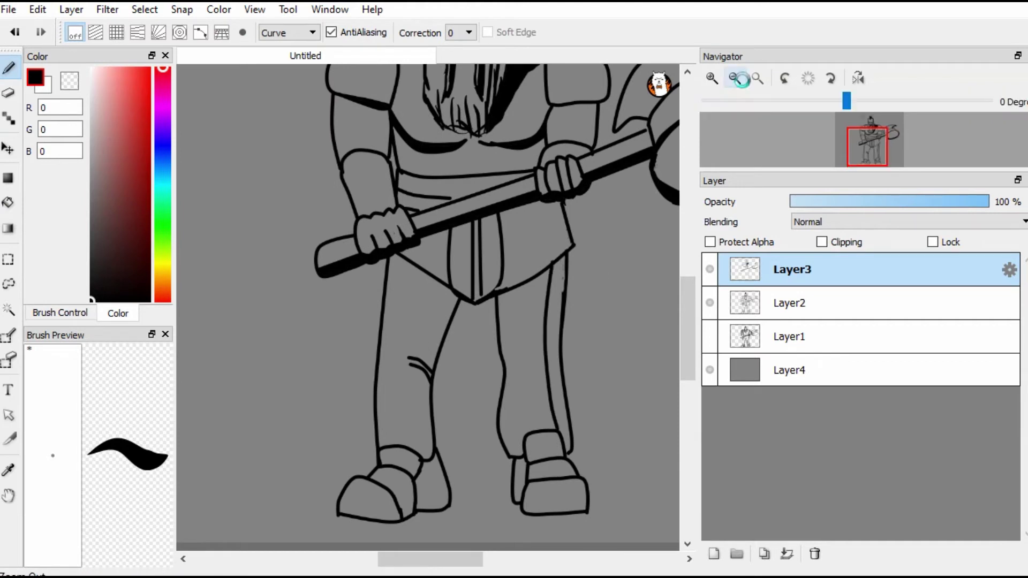
scroll(472, 290, down, 3)
Step: Try filling both legs black with the bucket, then undo it
key(g)
click(497, 300)
click(427, 316)
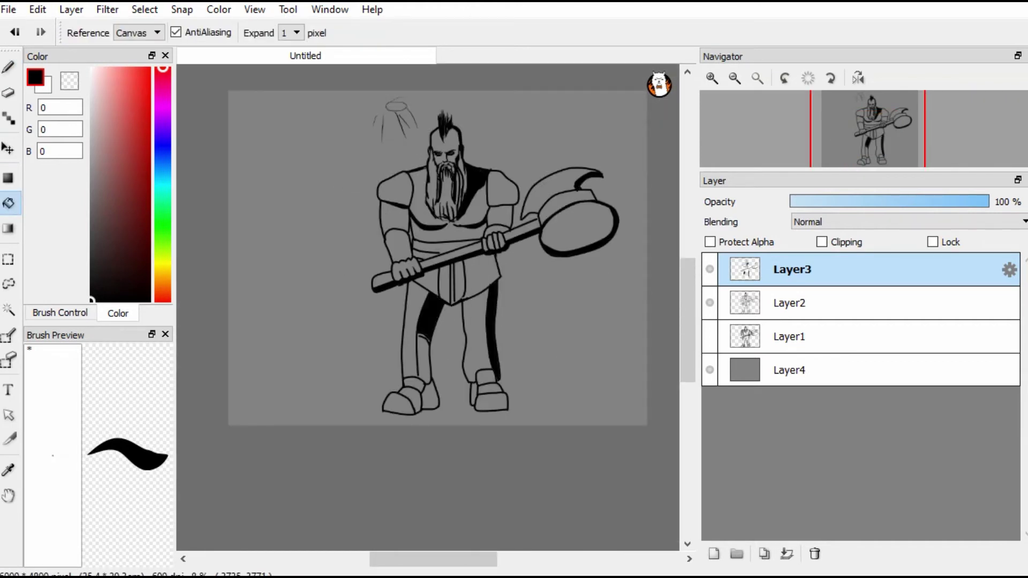
key(b)
key(ctrl+z)
key(ctrl+z)
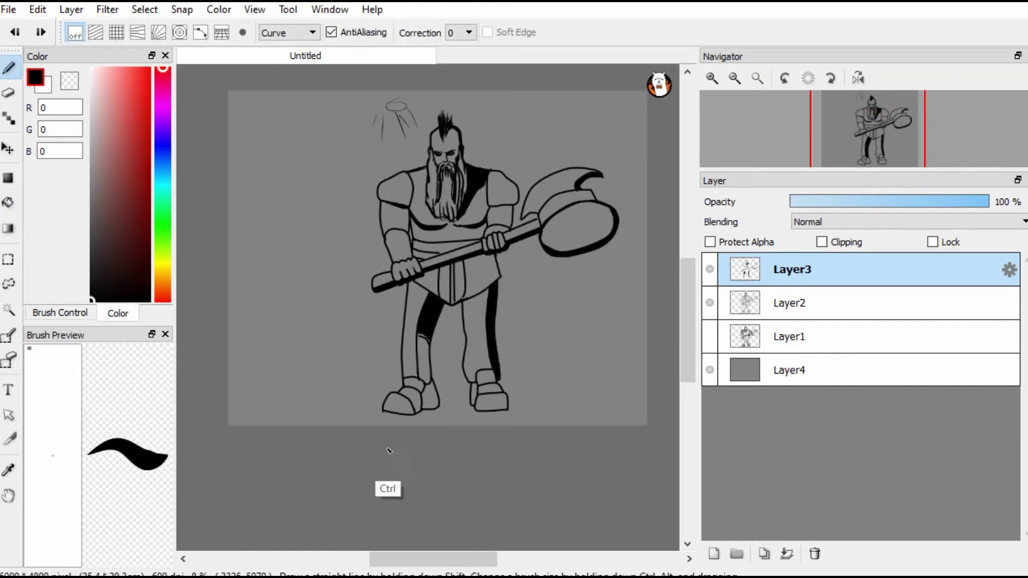
Step: Draw a thick black shadow stroke along the tunic's lower edge and erase a spot
scroll(608, 242, up, 2)
drag(499, 279, 450, 306)
key(g)
scroll(471, 290, down, 2)
scroll(407, 401, up, 2)
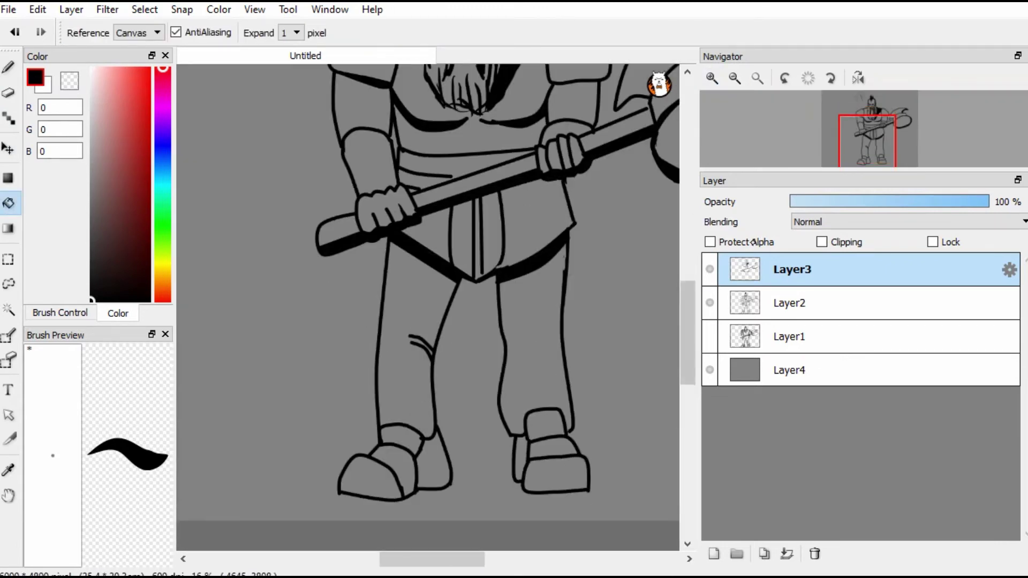
scroll(429, 300, down, 2)
key(e)
scroll(428, 107, up, 2)
click(402, 190)
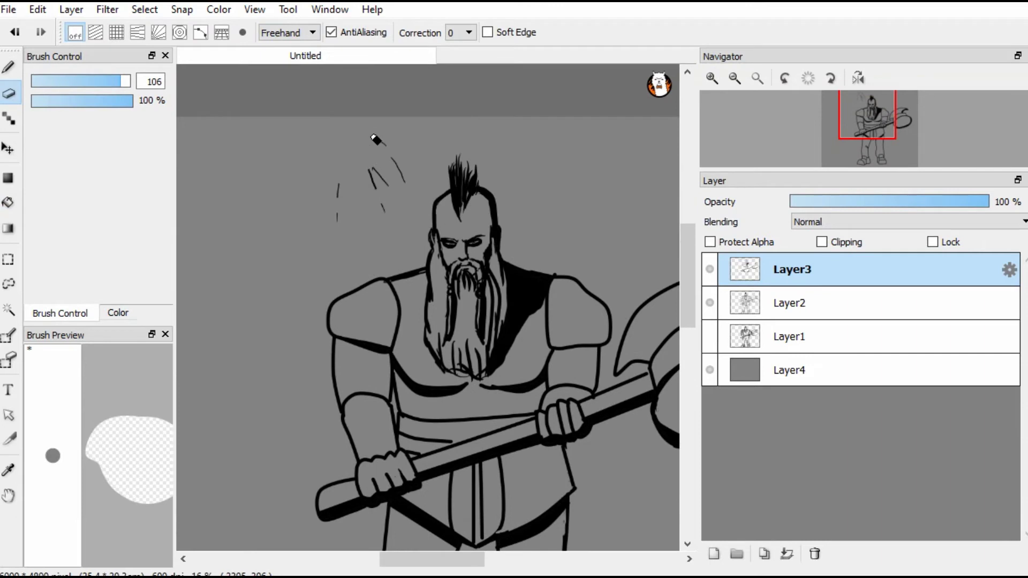
scroll(567, 278, up, 2)
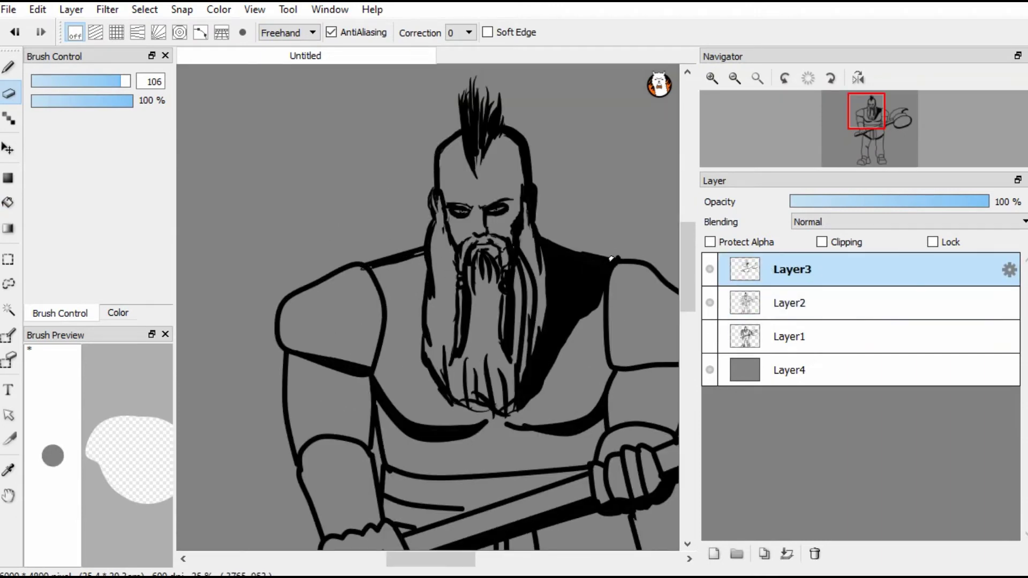
Step: Move to the layer below and add a new layer on top for flat colours
key(Down)
key(b)
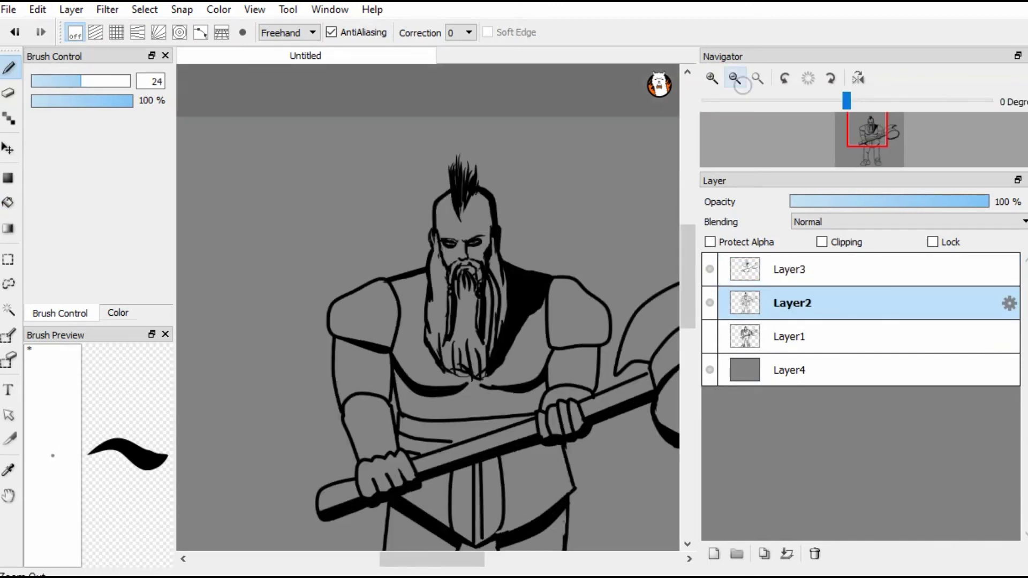
click(734, 78)
key(ctrl+shift+n)
Step: Bucket-fill the torso armour, shoulder guards, arms and hands dark grey
key(g)
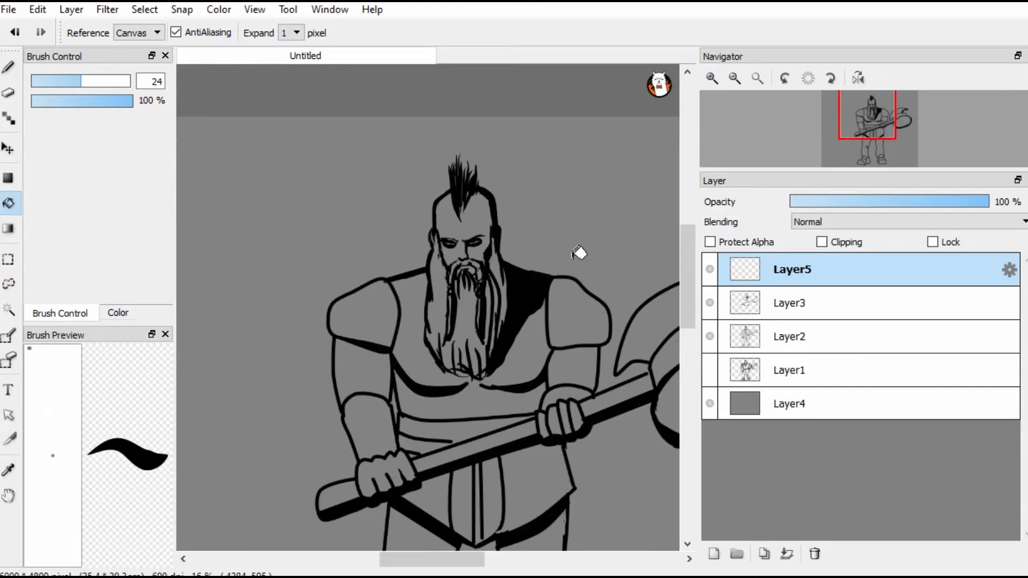
click(117, 312)
click(92, 166)
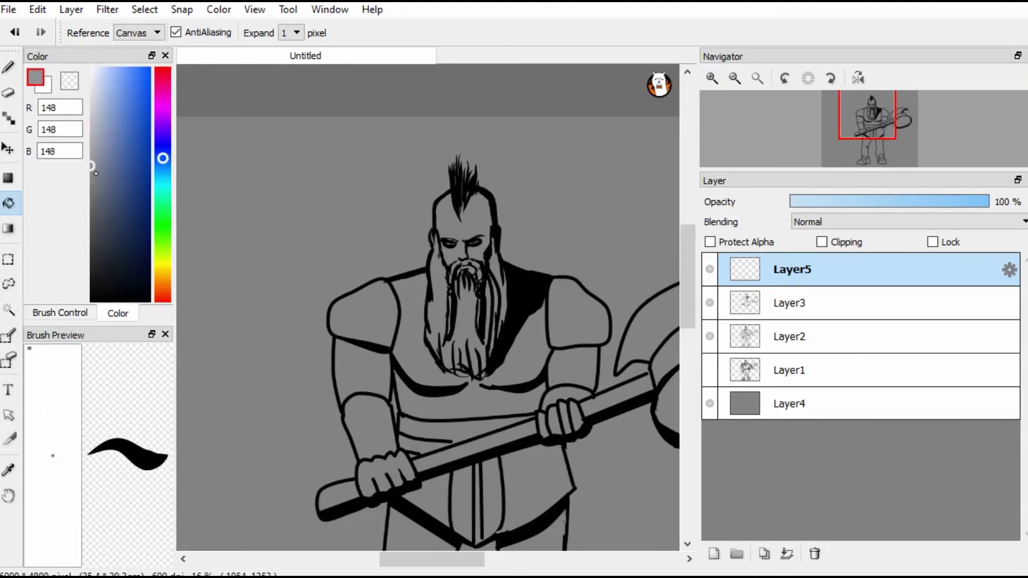
click(471, 343)
click(91, 251)
click(472, 342)
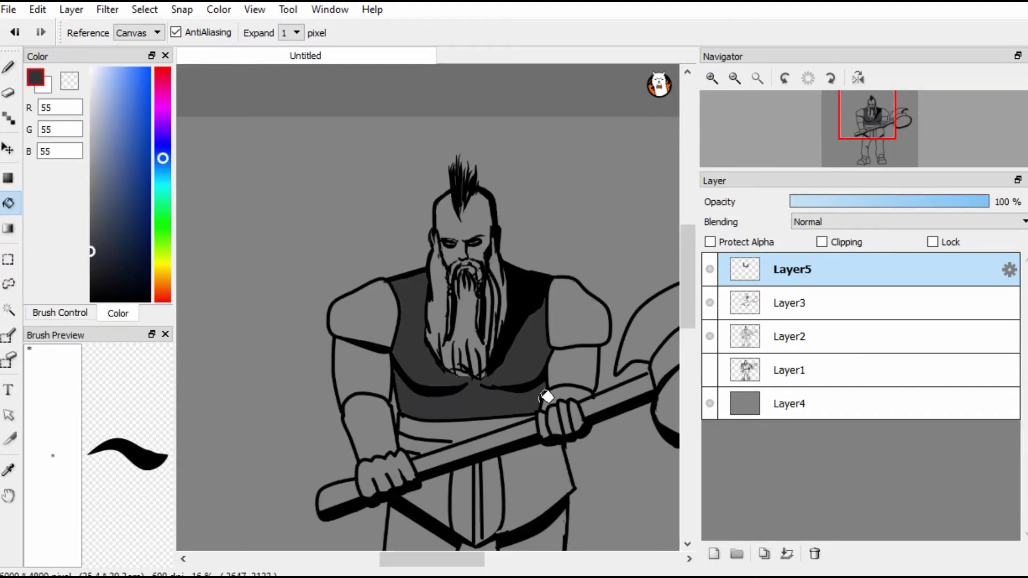
click(364, 316)
click(578, 316)
click(369, 429)
click(385, 477)
click(485, 496)
Step: Fill both boots dark grey and the axe head an even darker grey
scroll(484, 497, down, 2)
click(413, 426)
click(493, 423)
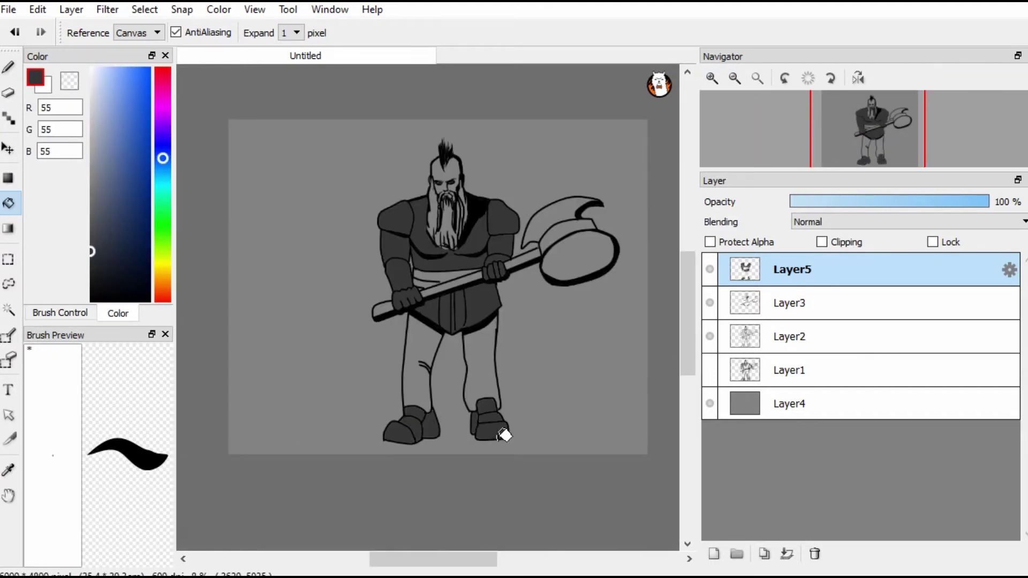
scroll(504, 431, up, 1)
click(541, 230)
click(514, 177)
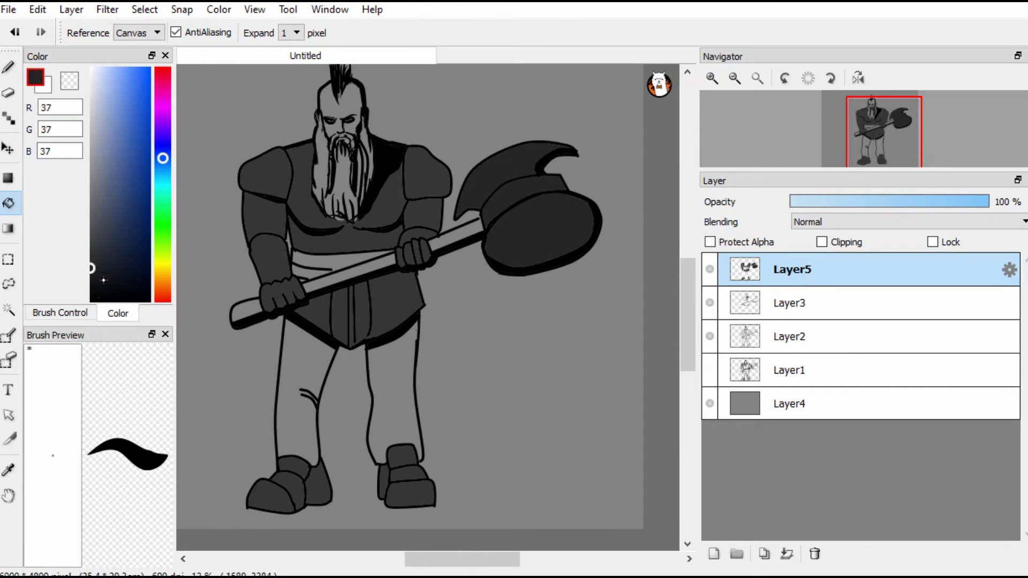
Step: Pick a dark brown and fill both legs and the handle between the hands
click(163, 286)
click(117, 255)
click(305, 407)
click(396, 396)
scroll(282, 356, up, 1)
click(327, 262)
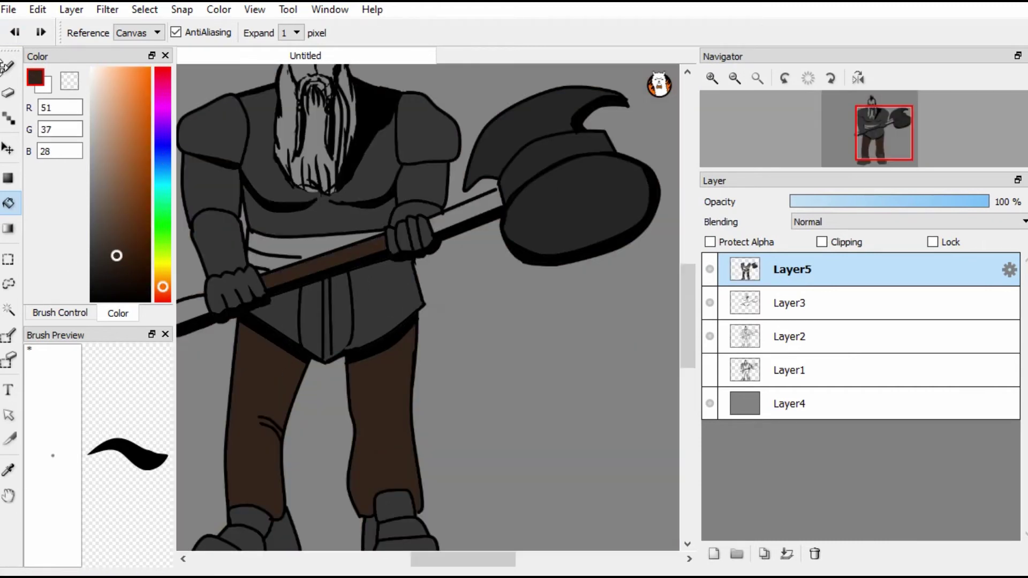
Step: Fill the upper axe handle and the belt brown
click(8, 67)
alt+click(217, 297)
click(8, 203)
click(463, 213)
scroll(631, 149, down, 1)
click(332, 265)
scroll(332, 265, up, 1)
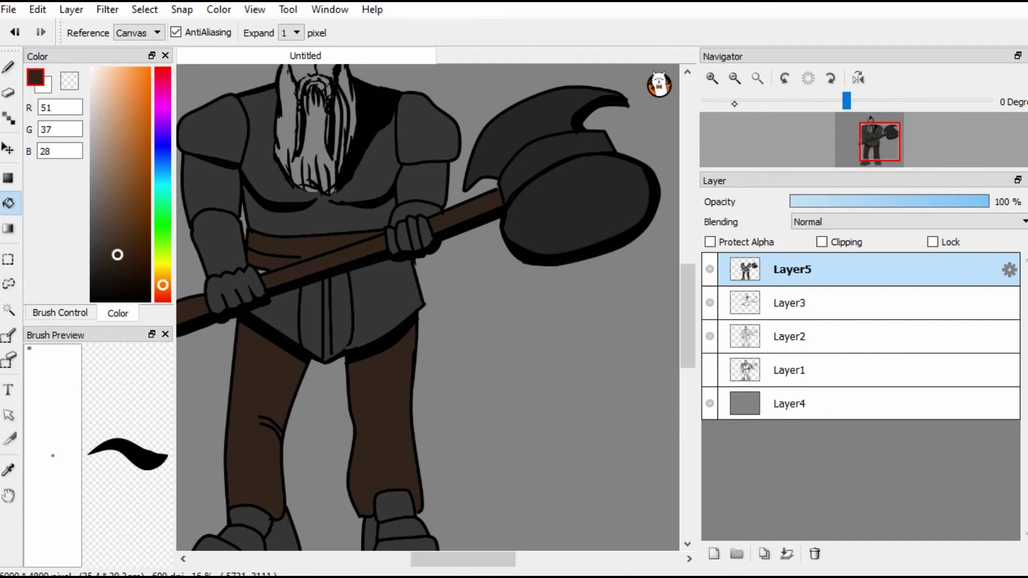
scroll(332, 265, down, 1)
Step: Pick a dark red and bucket-fill all the beard strands
click(162, 68)
click(144, 213)
click(142, 205)
scroll(266, 278, up, 3)
click(246, 273)
click(305, 246)
scroll(456, 542, left, 3)
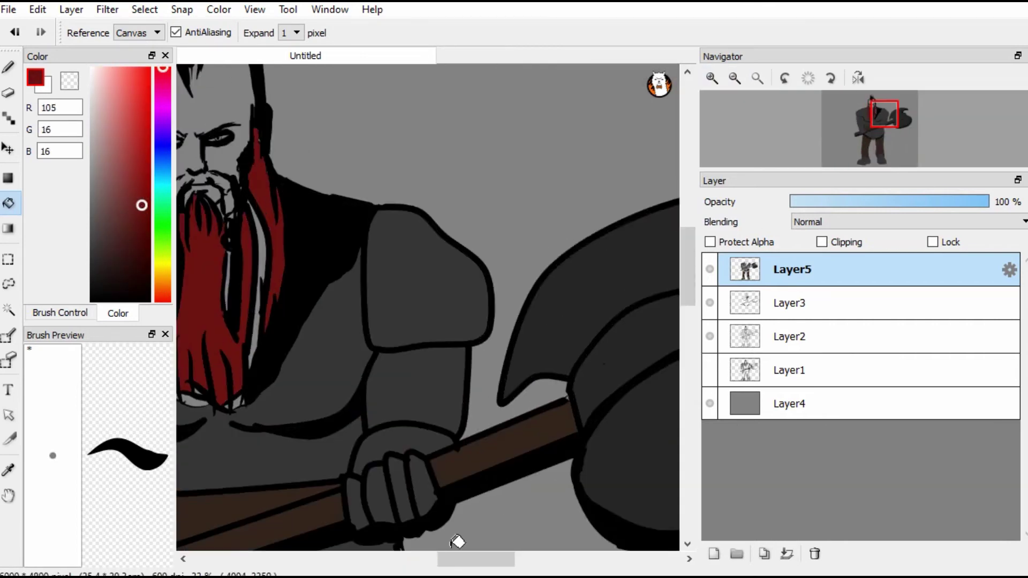
click(362, 246)
click(362, 281)
click(444, 284)
scroll(416, 207, up, 2)
Step: Draw red eyebrows over both eyes with the pen in Curve mode
click(8, 67)
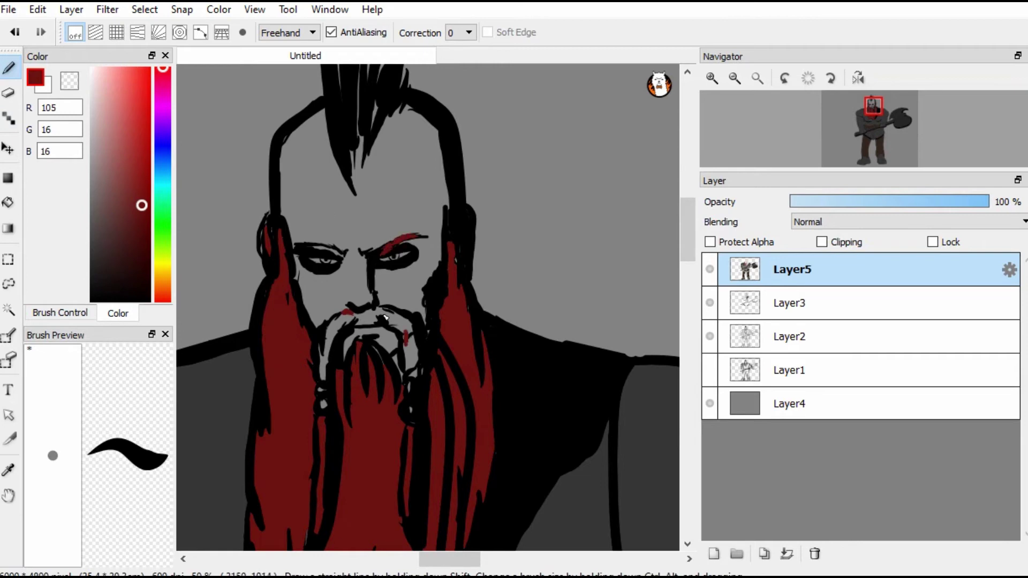
click(312, 32)
click(273, 110)
drag(364, 179, 444, 177)
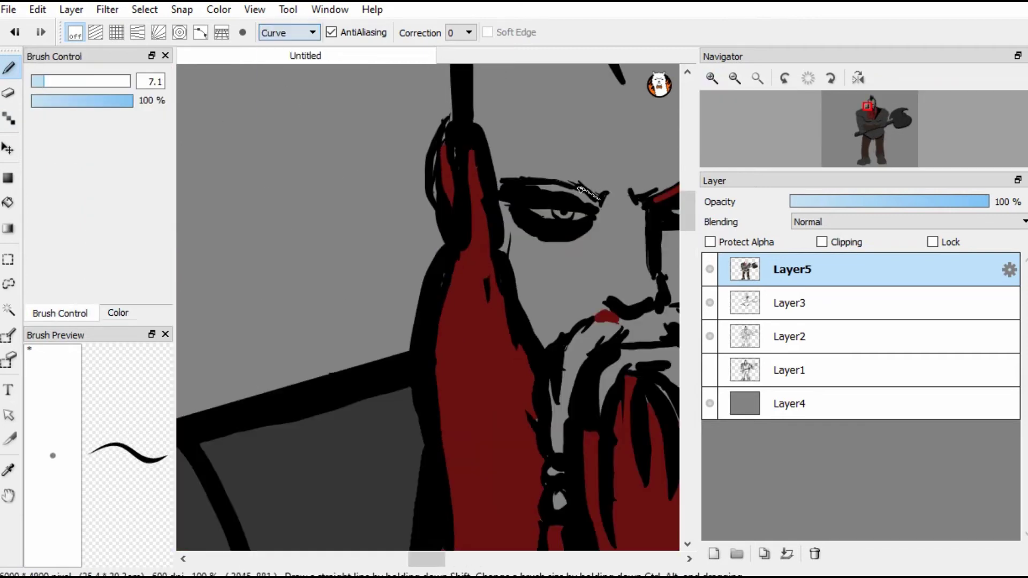
drag(504, 193, 594, 182)
Step: Pick a dark green and fill the irises green
key(g)
scroll(567, 375, down, 2)
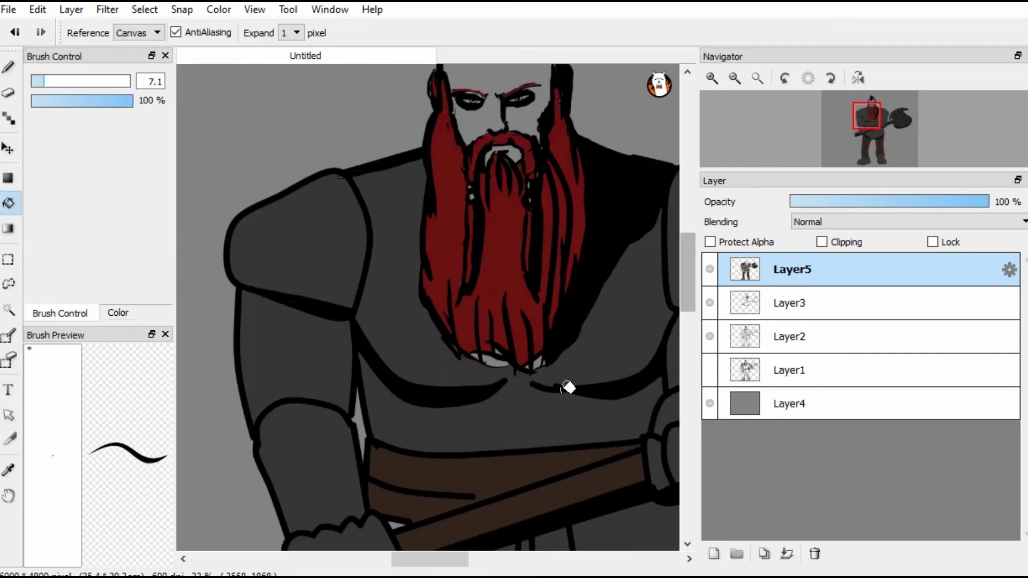
scroll(571, 385, up, 3)
scroll(570, 385, down, 2)
click(118, 313)
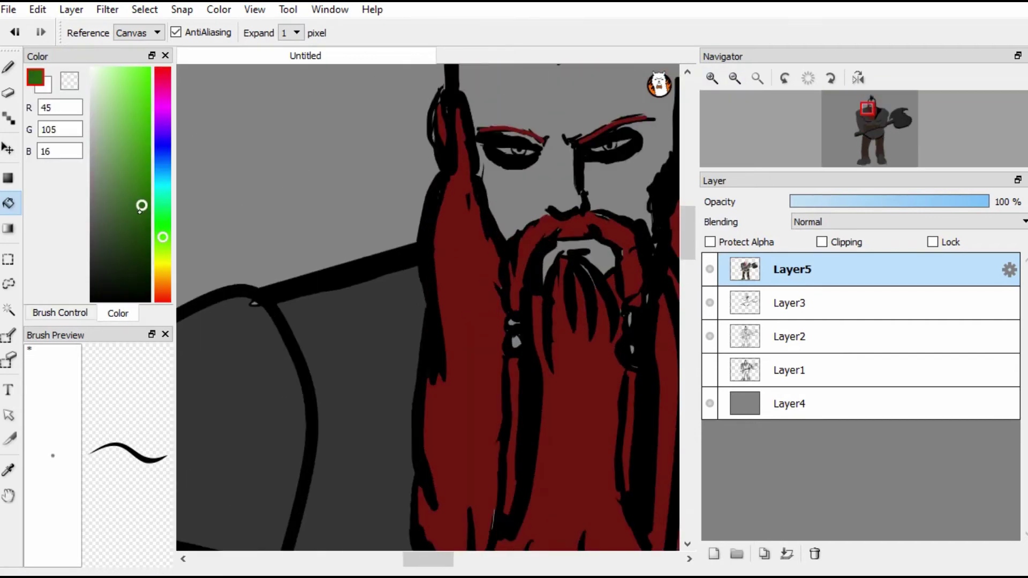
click(144, 216)
scroll(634, 298, up, 3)
scroll(477, 294, down, 1)
click(477, 294)
key(ctrl+z)
click(477, 286)
scroll(246, 275, down, 1)
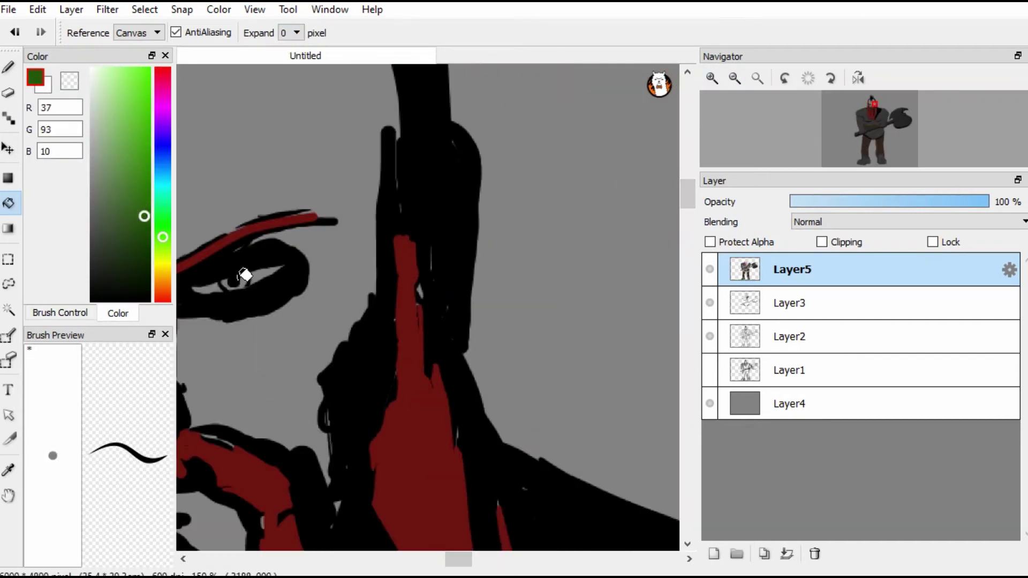
Step: Paint red strands over the black mohawk with the pen
key(b)
scroll(437, 321, up, 2)
click(72, 310)
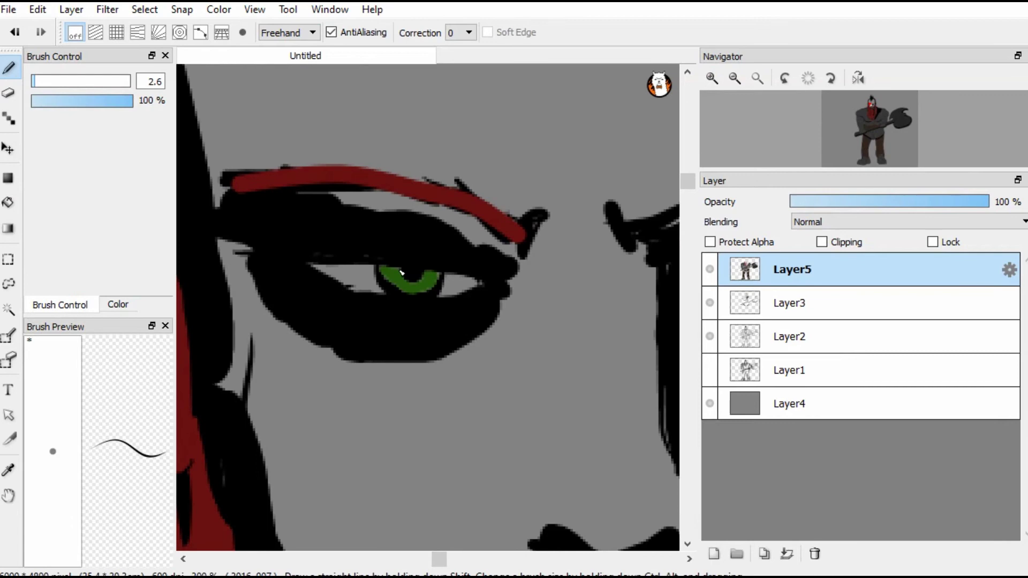
drag(441, 277, 427, 253)
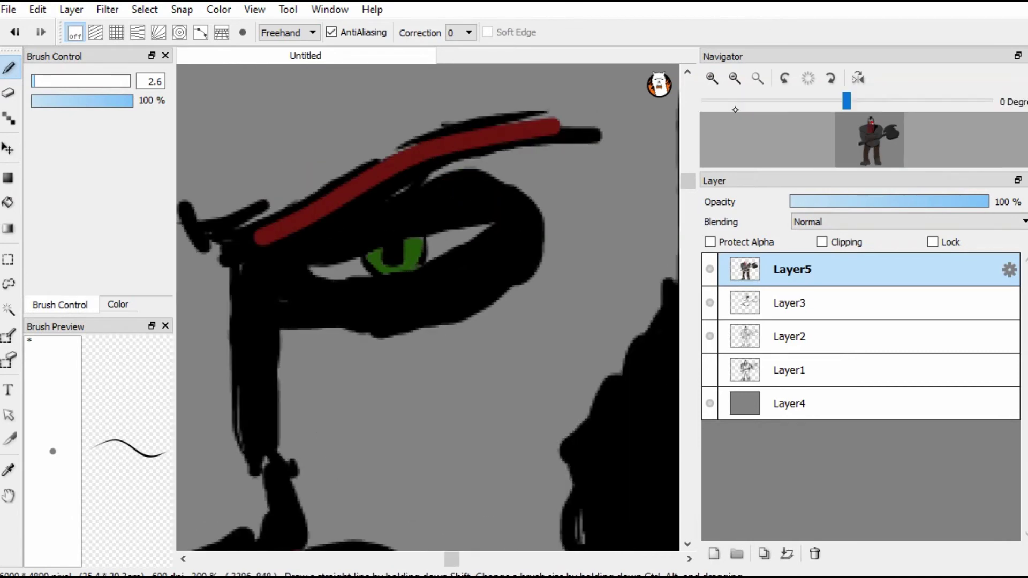
scroll(410, 270, down, 3)
scroll(403, 321, up, 1)
mouse_move(372, 330)
mouse_down()
mouse_move(412, 203)
mouse_move(364, 177)
mouse_move(393, 171)
mouse_move(428, 274)
mouse_up()
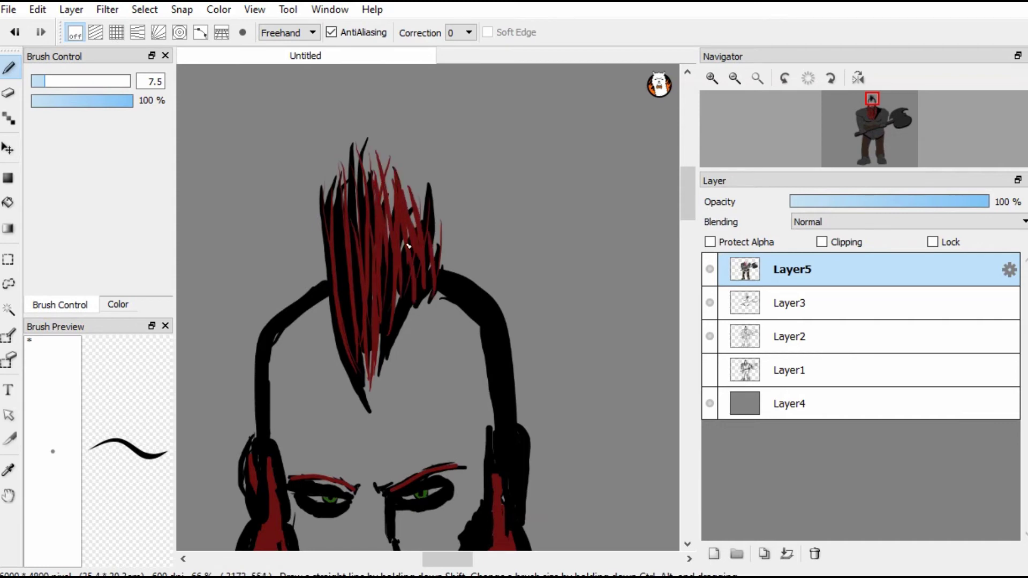
scroll(353, 199, down, 4)
Step: Choose a darker red-orange in the colour picker
click(118, 304)
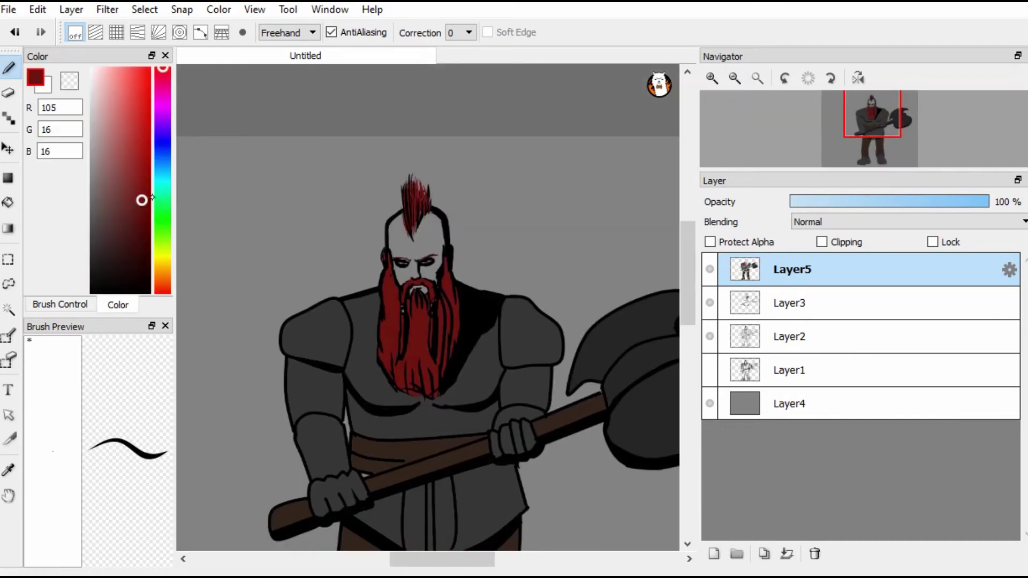
click(163, 270)
drag(163, 270, 163, 283)
scroll(694, 147, up, 2)
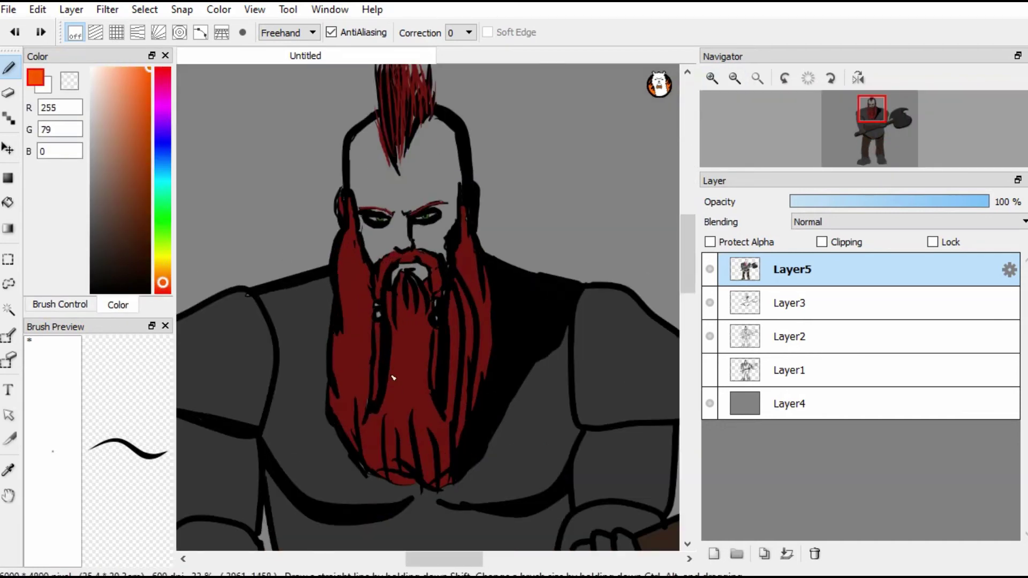
click(147, 148)
Step: Add a new highlight layer clipped to the colours below with reduced opacity
click(713, 553)
click(889, 201)
click(821, 242)
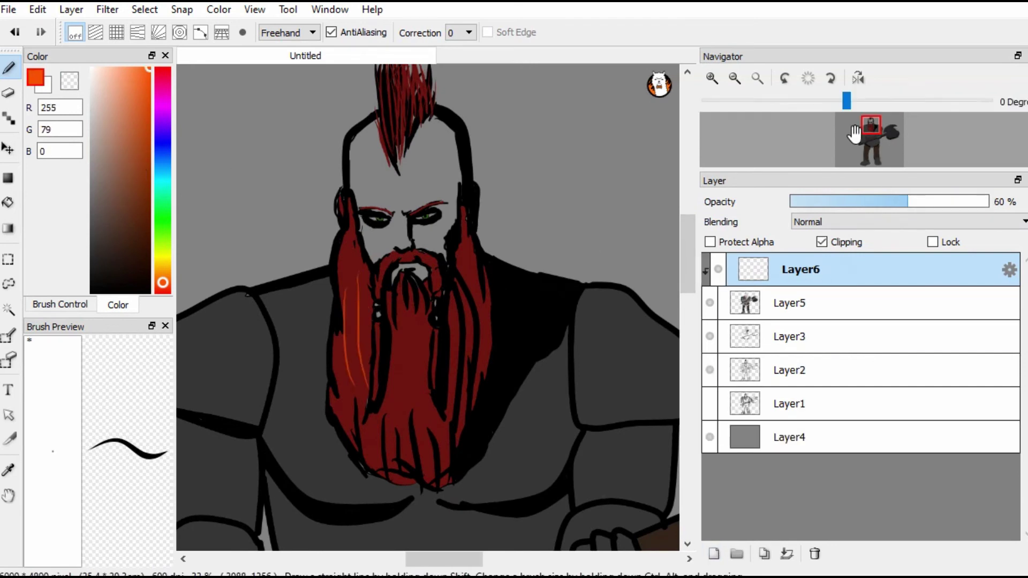
click(851, 202)
Step: With a larger brush, paint highlights on the beard's left side and set opacity to 39%
drag(299, 275, 321, 276)
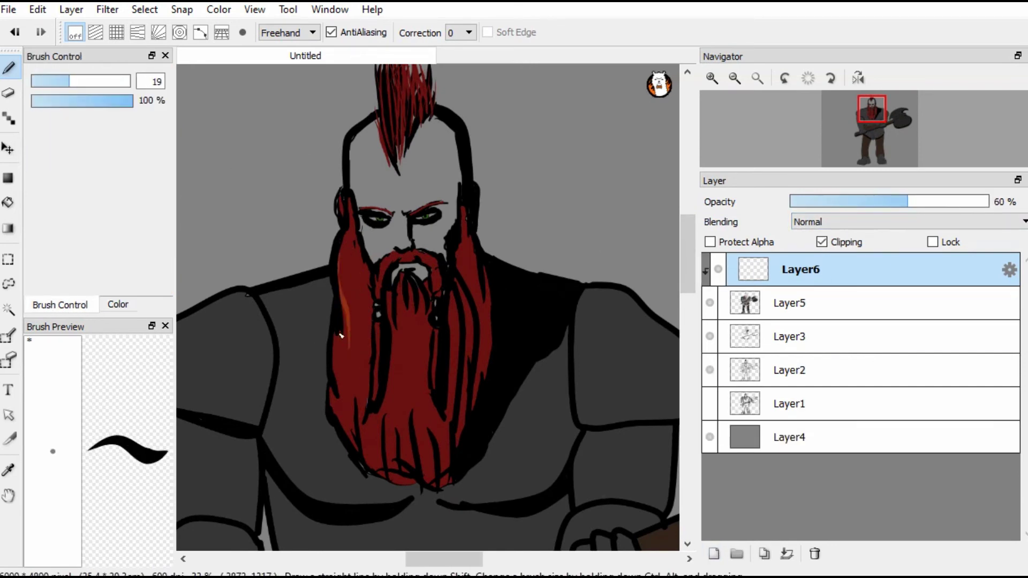
drag(341, 335, 333, 442)
drag(342, 206, 348, 270)
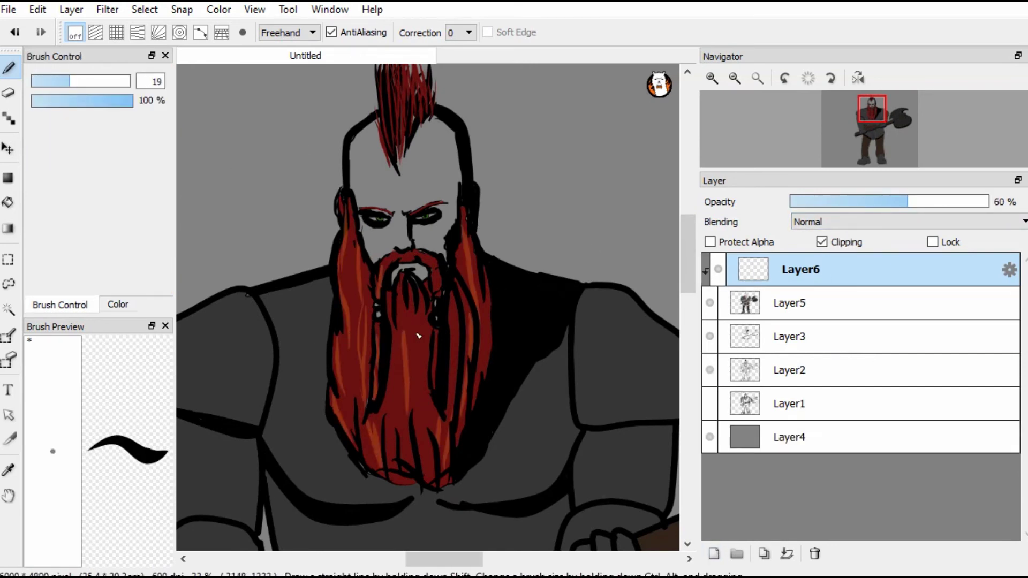
key(ctrl+minus)
key(ctrl+minus)
key(ctrl+minus)
click(866, 202)
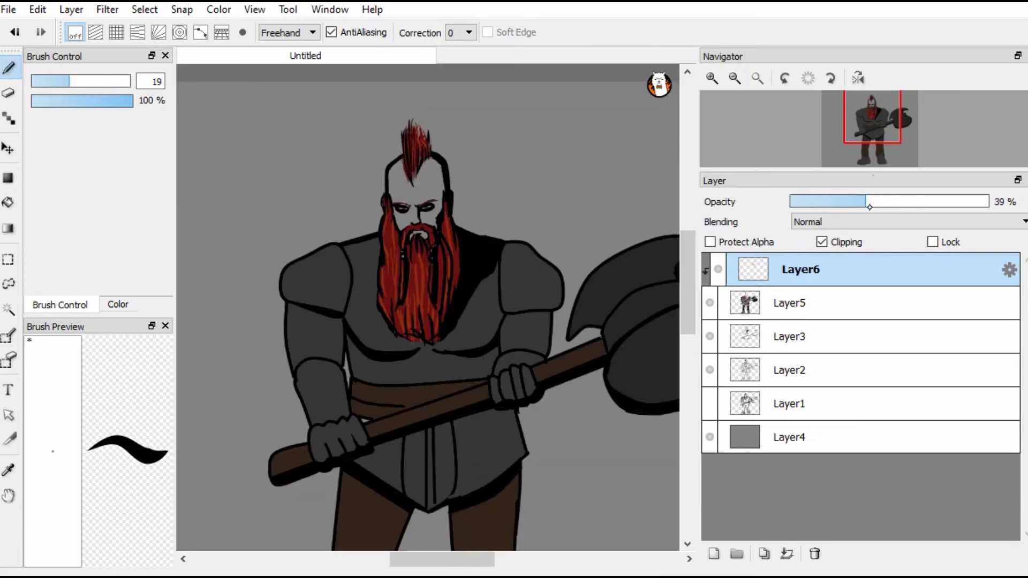
Step: Return to Layer5 with the fill tool and view the whole dwarf and axe
click(792, 303)
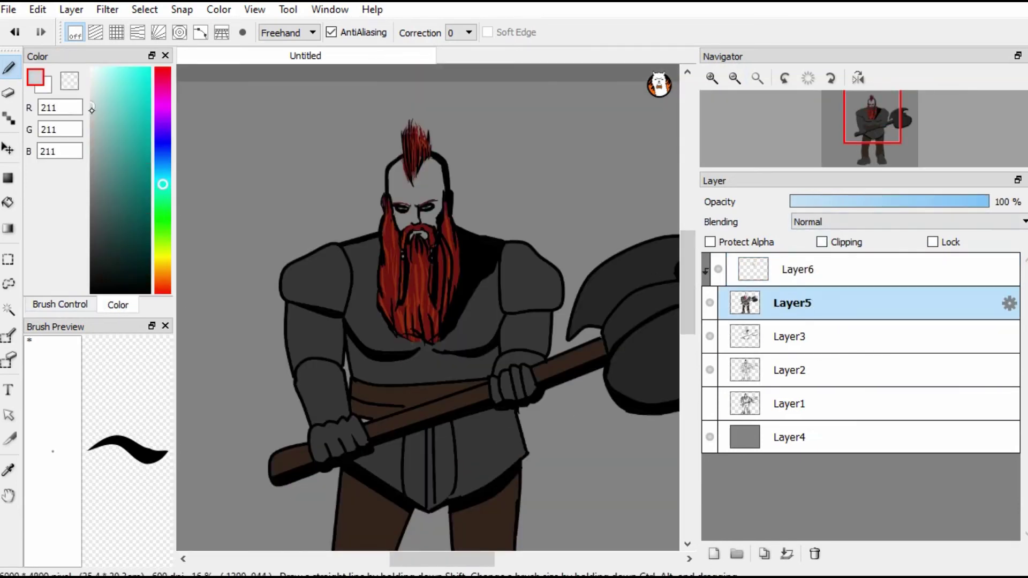
key(g)
click(735, 78)
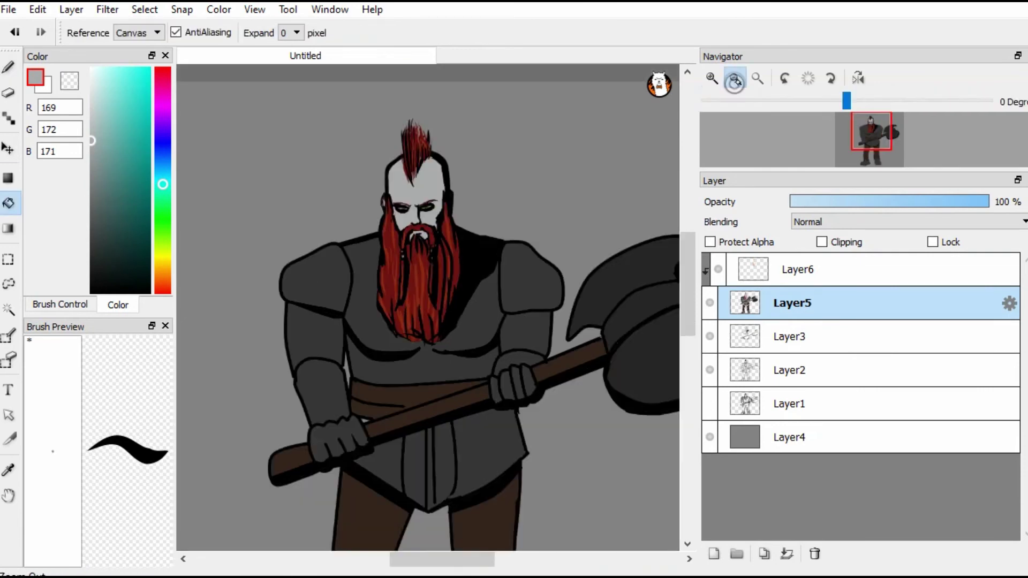
Step: Add a new Layer7 above Layer6, clip it to the layers below, and set opacity to 35%
click(712, 78)
click(798, 269)
click(713, 553)
click(821, 242)
Step: With the Pen, highlight the bald head, shade both pauldrons, and enlarge the brush to 102
click(8, 67)
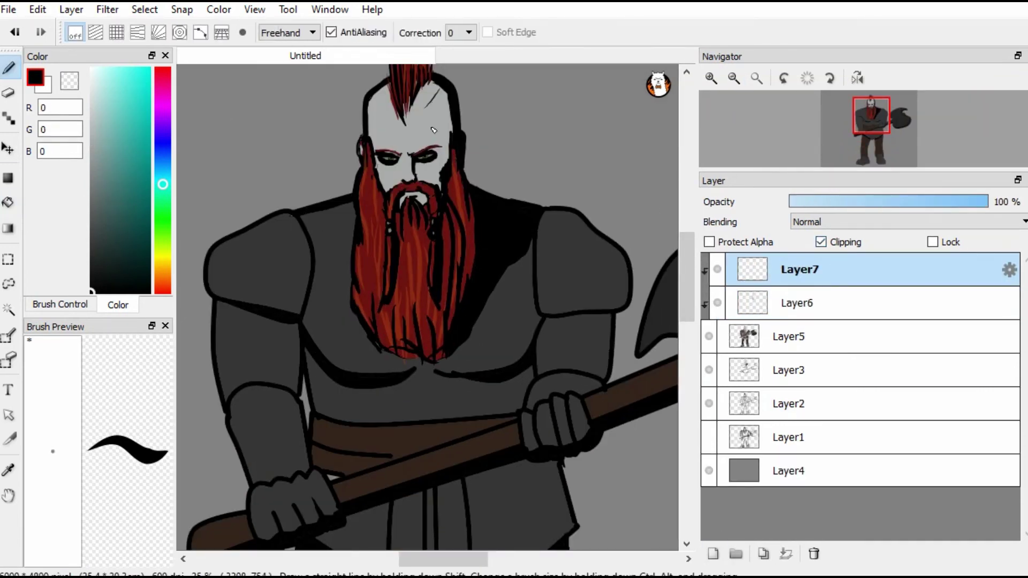
click(857, 202)
drag(449, 133, 429, 85)
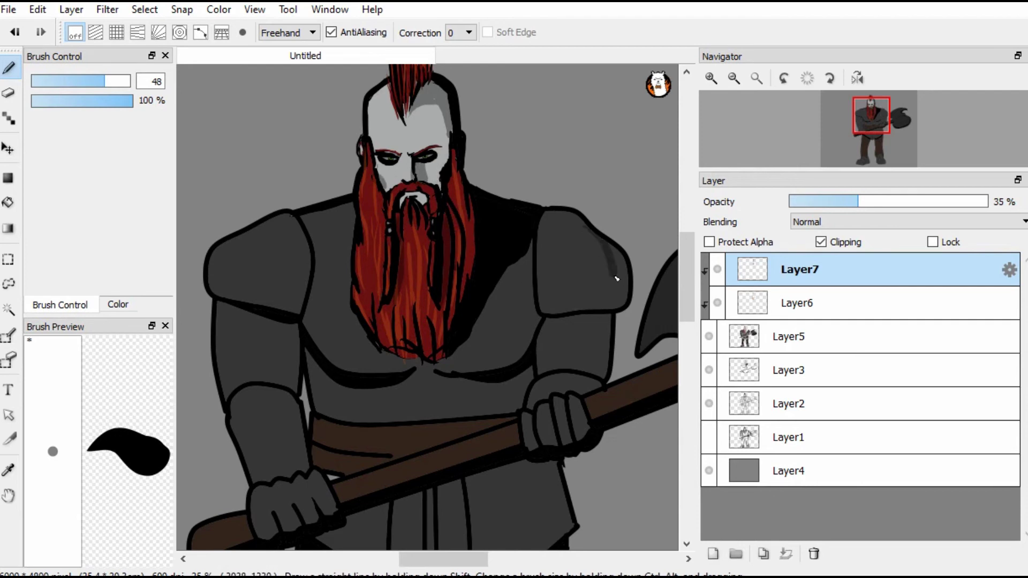
drag(617, 278, 626, 298)
drag(309, 300, 255, 320)
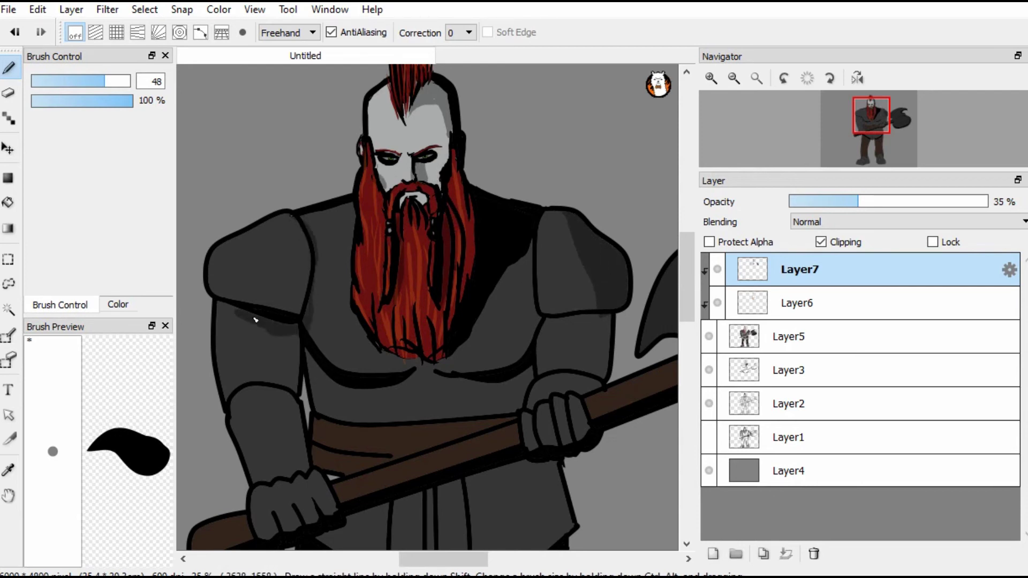
drag(371, 337, 321, 321)
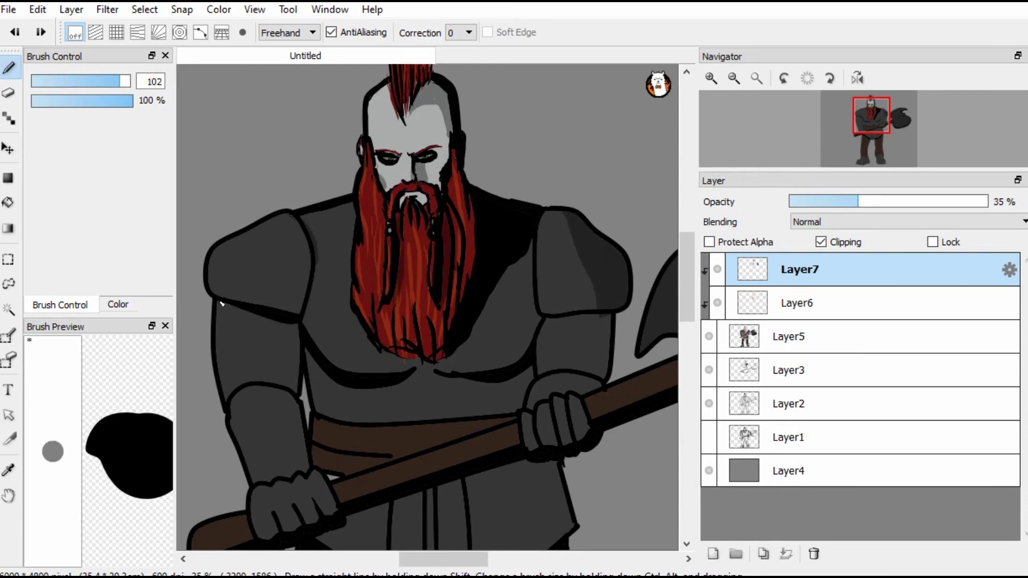
Step: Shade beneath the axe handle and along the lower edge of the axe head
key(ctrl+minus)
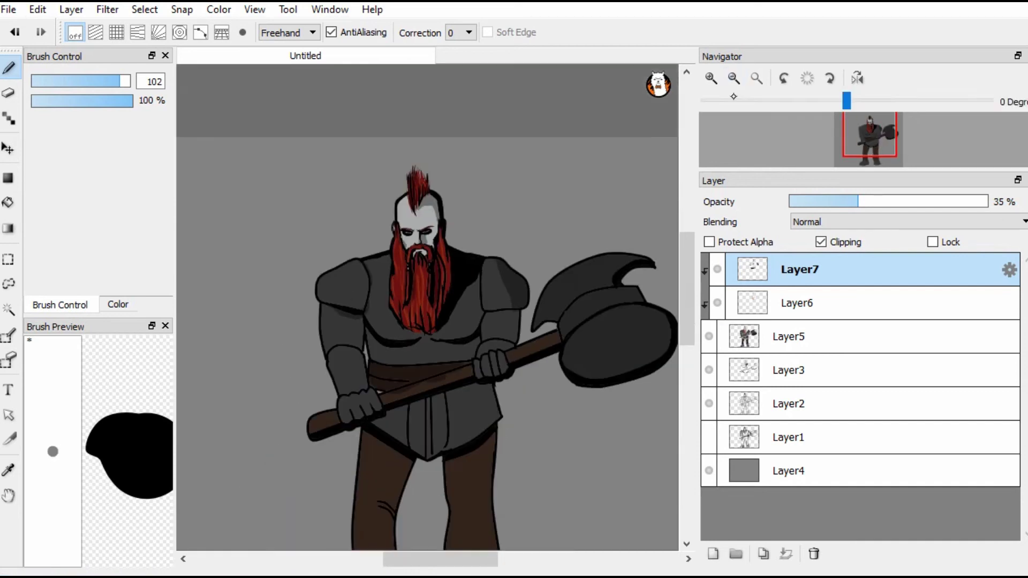
key(e)
key(b)
drag(495, 386, 433, 406)
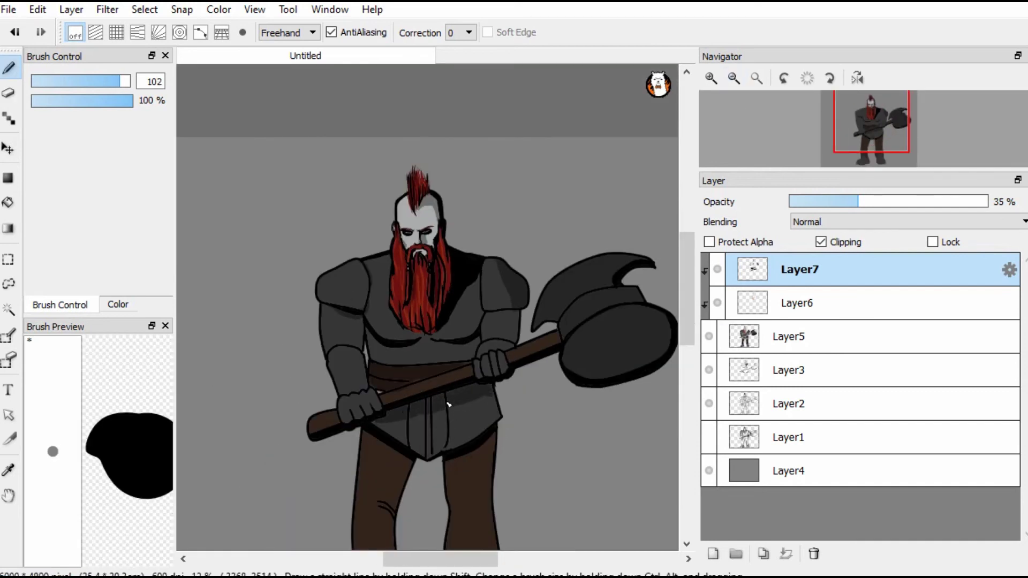
drag(573, 375, 664, 334)
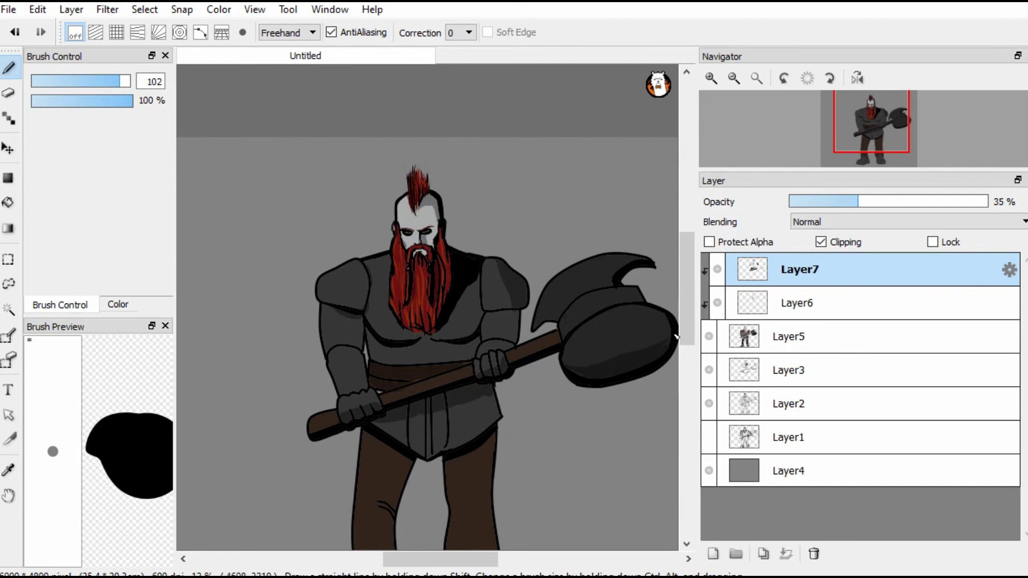
drag(688, 268, 688, 283)
Step: Shade the legs and boots, then hide the Layer7 and Layer6 shading layers
drag(482, 393, 472, 482)
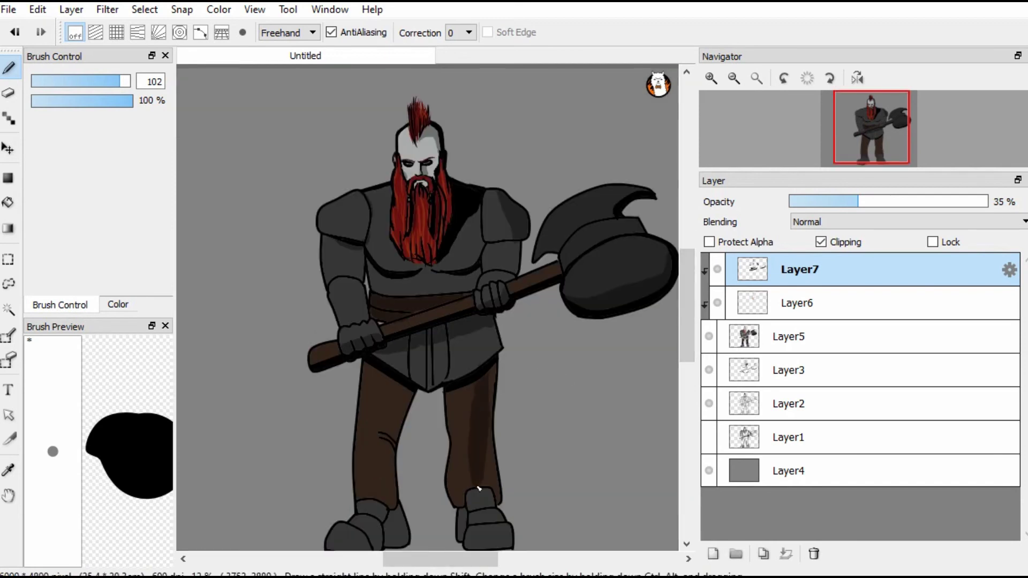
scroll(380, 473, down, 3)
drag(396, 410, 355, 450)
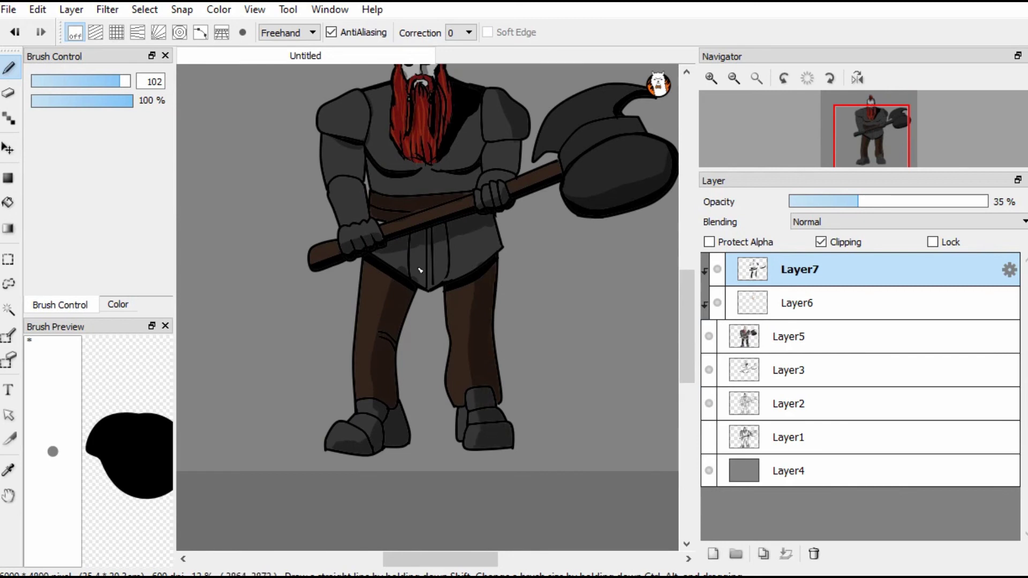
scroll(477, 130, up, 2)
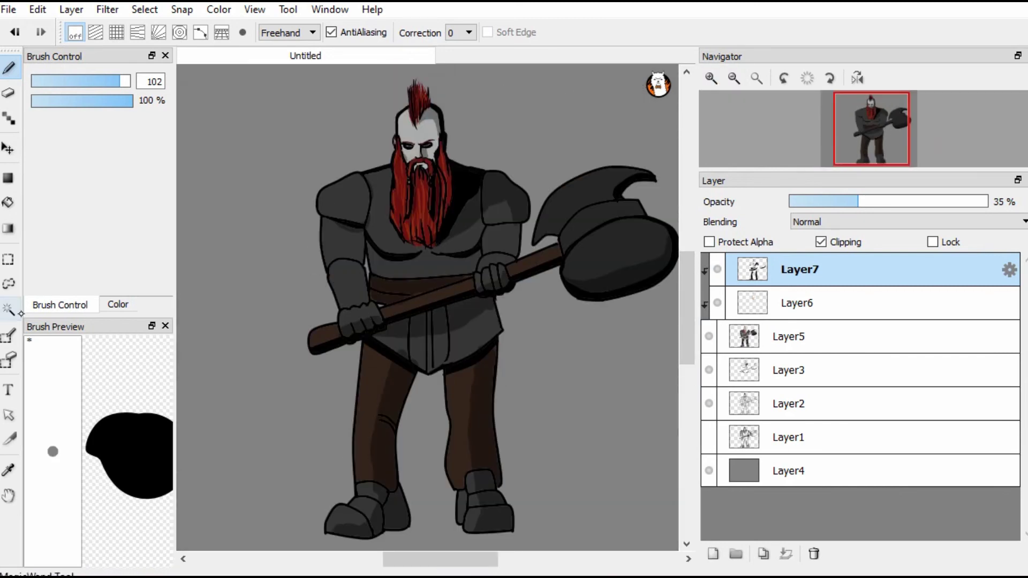
mouse_move(821, 144)
scroll(820, 143, down, 2)
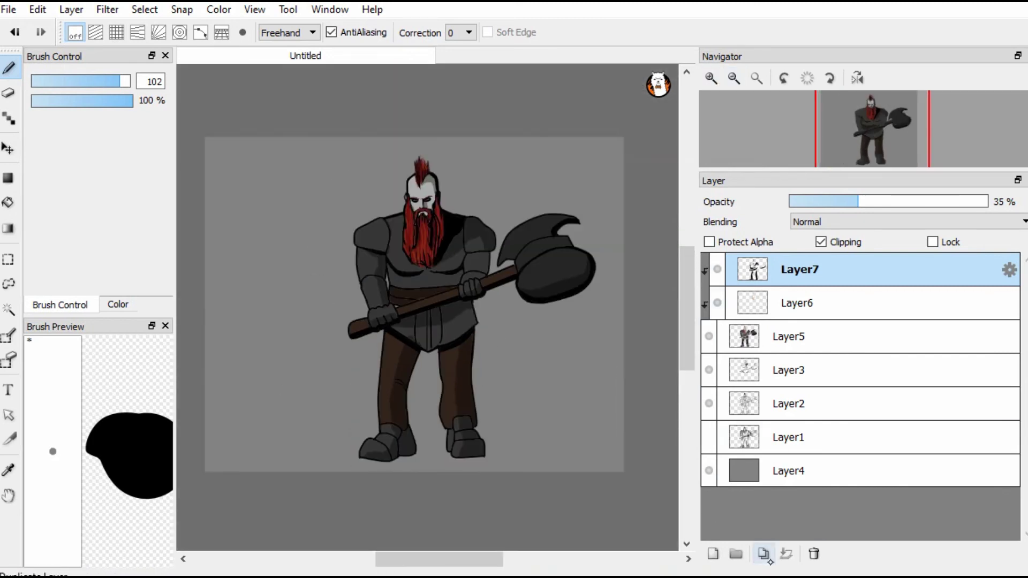
click(718, 269)
click(717, 303)
Step: Hide Layers 5, 3, 2 and 4, then bucket-fill background Layer4 with black
click(709, 336)
click(710, 371)
click(709, 404)
click(709, 470)
key(g)
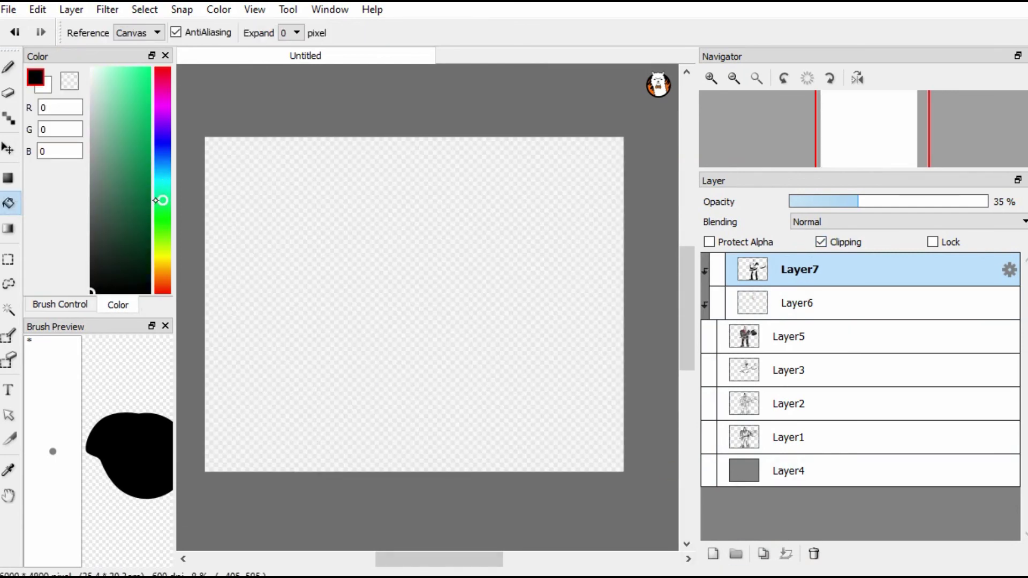
click(831, 477)
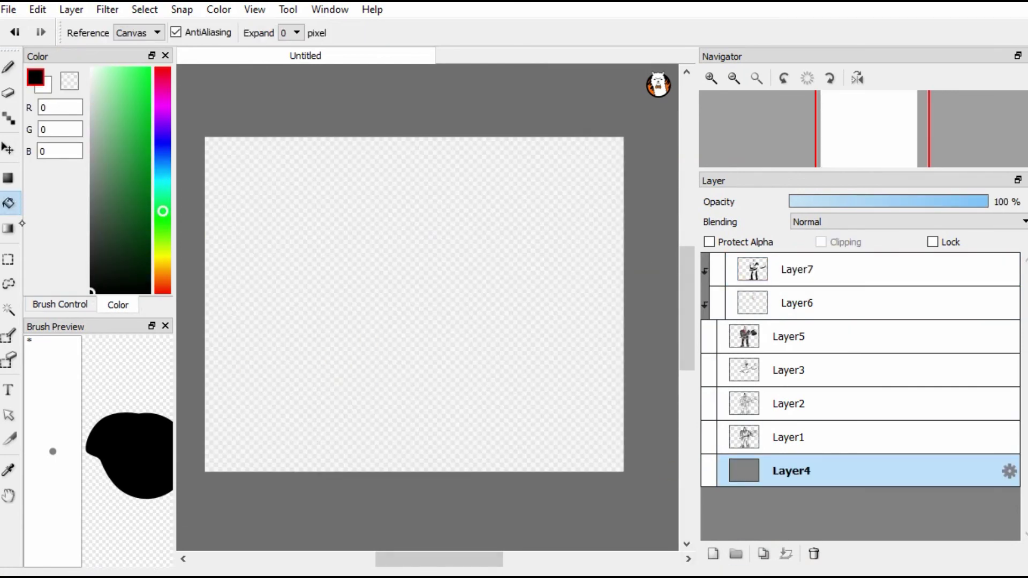
click(503, 312)
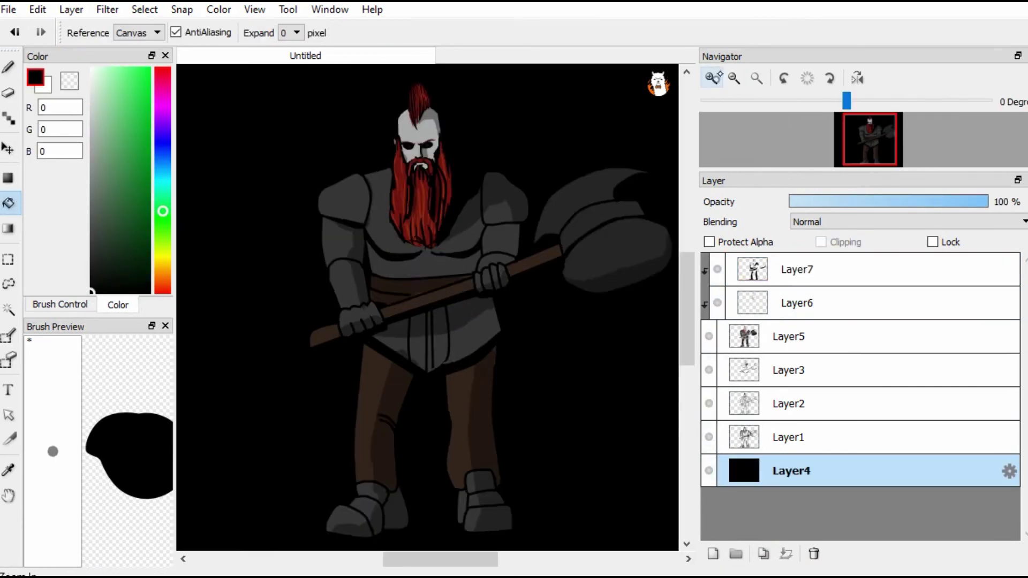
Step: Refill the background with a near-black tone and add a new clipped highlight layer
scroll(427, 307, up, 5)
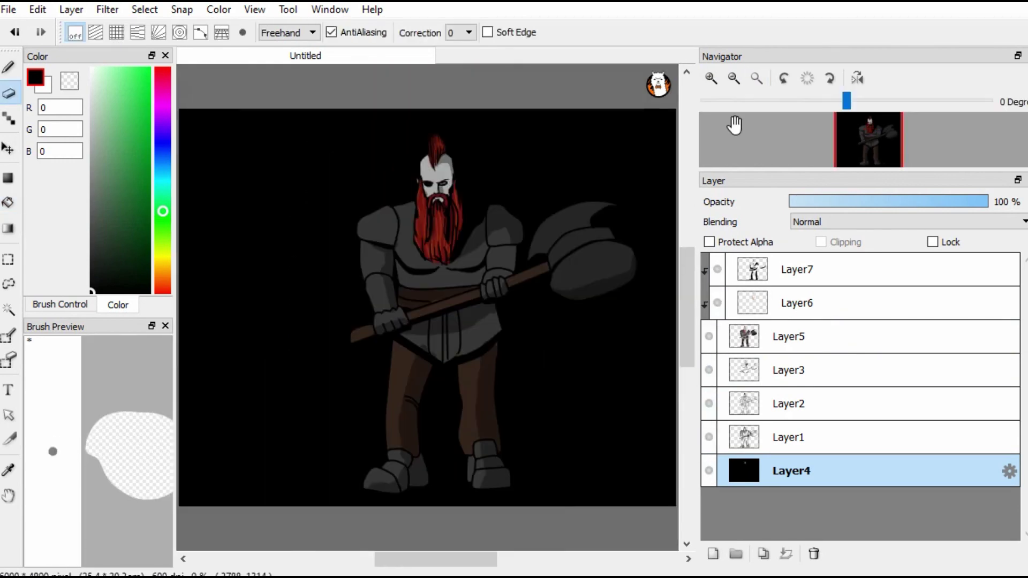
click(711, 78)
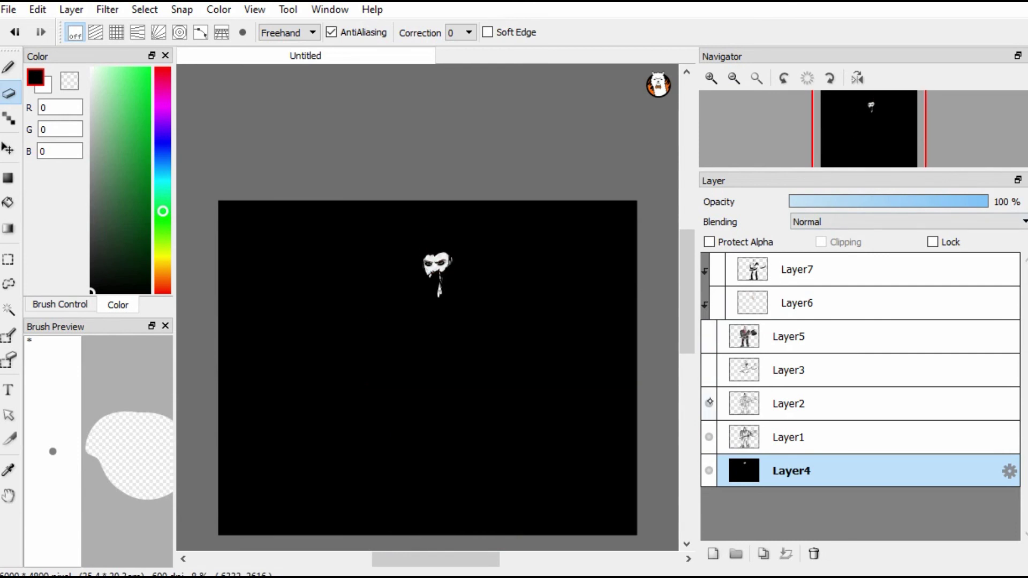
click(8, 202)
click(94, 240)
click(293, 417)
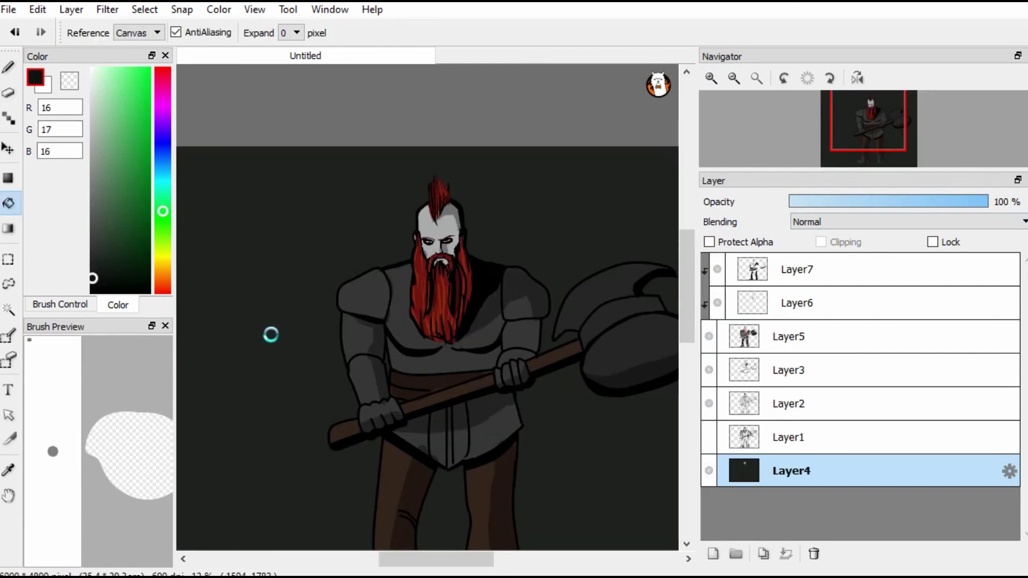
click(271, 335)
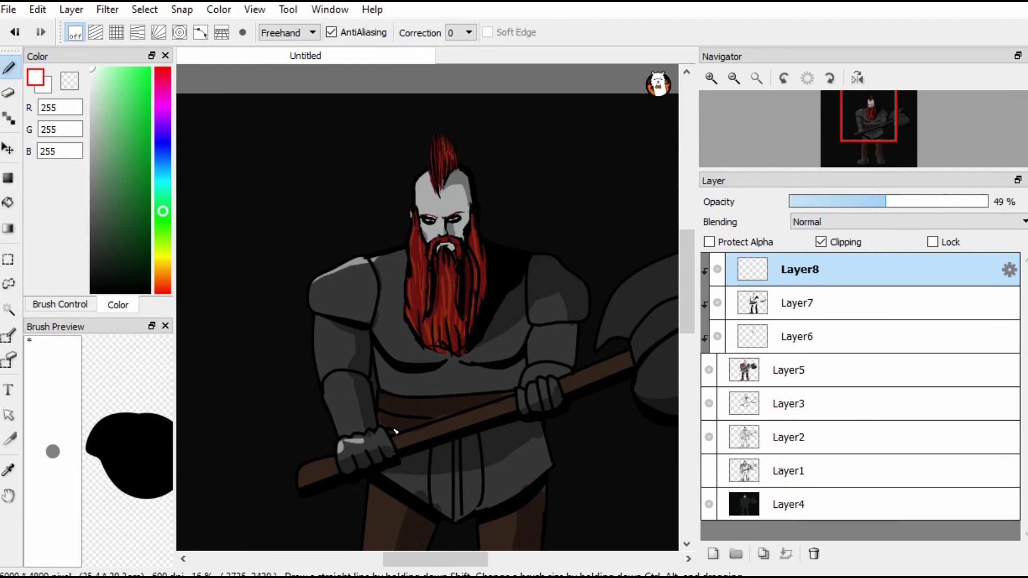
Step: Set the brush to size 26 and highlight the axe blade's top, left edge and lower lobe
drag(395, 431, 381, 433)
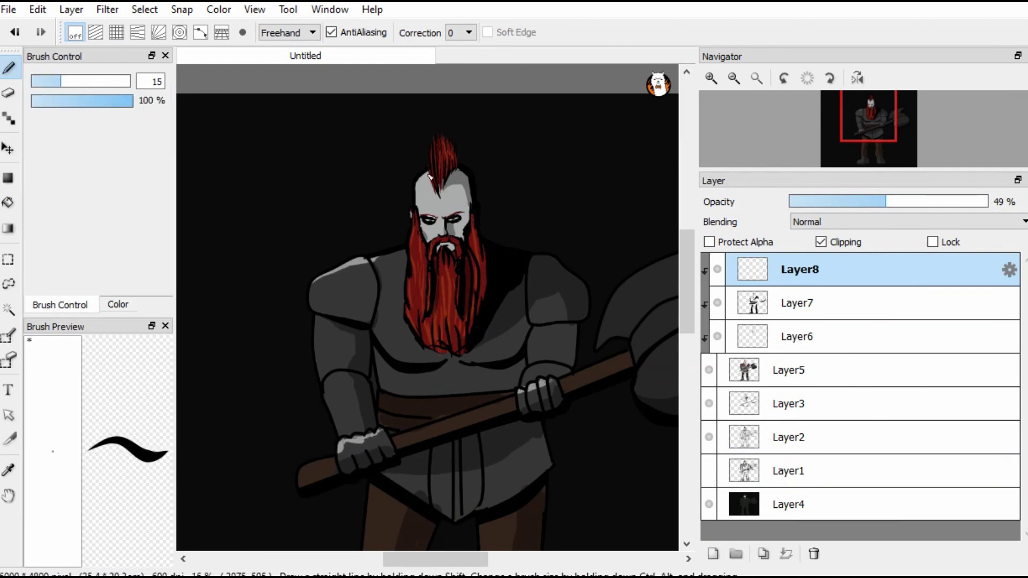
drag(332, 281, 436, 253)
mouse_move(375, 265)
mouse_down()
mouse_move(302, 345)
mouse_move(453, 257)
mouse_up()
mouse_move(431, 298)
mouse_down()
mouse_move(343, 334)
mouse_move(375, 307)
mouse_up()
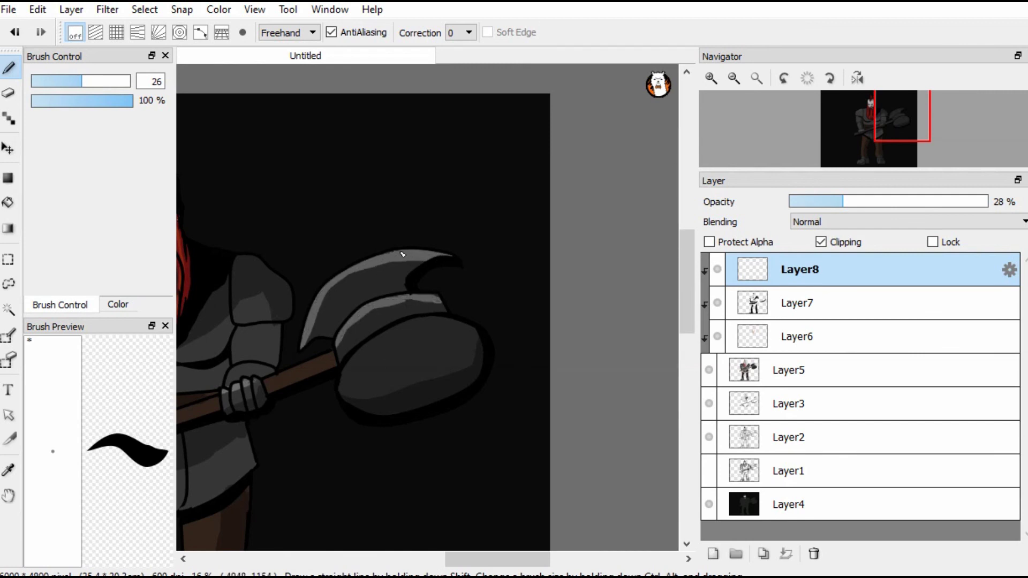
mouse_move(343, 369)
mouse_down()
mouse_move(393, 339)
mouse_move(476, 328)
mouse_up()
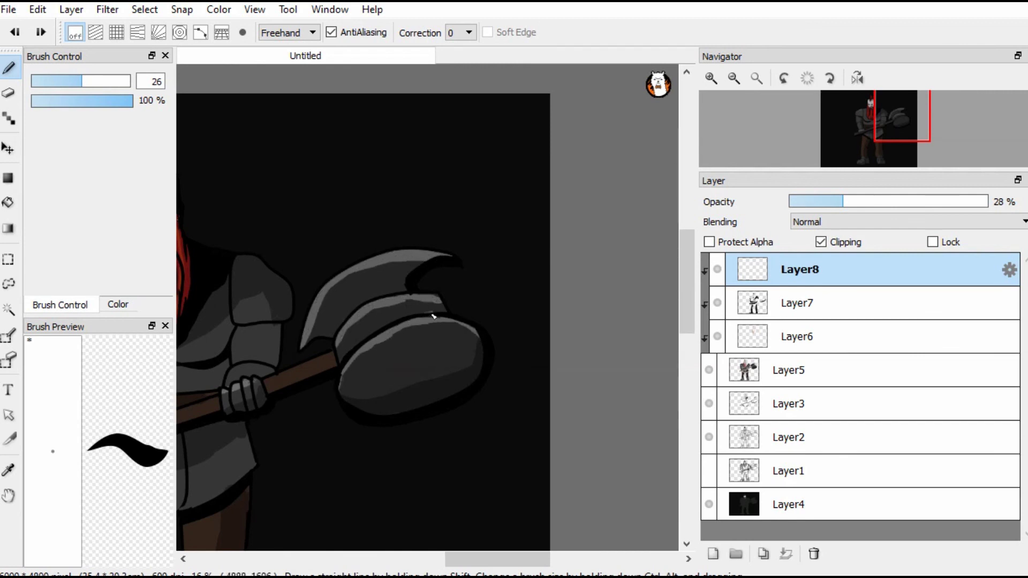
Step: Add two highlights on the dwarf's upper arm and zoom out to view the whole figure
scroll(353, 364, down, 3)
scroll(370, 417, up, 1)
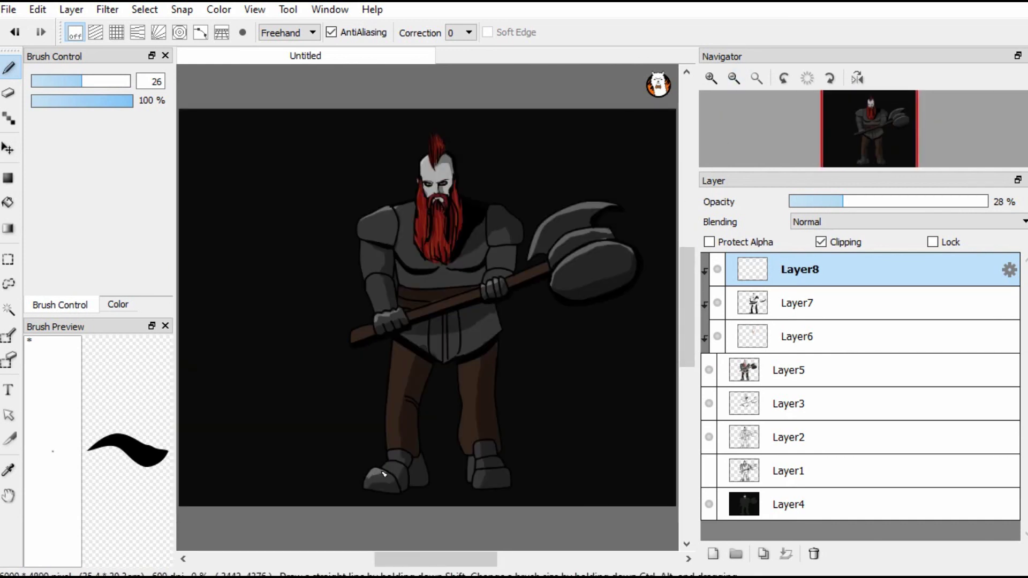
drag(365, 246, 371, 269)
drag(372, 284, 377, 305)
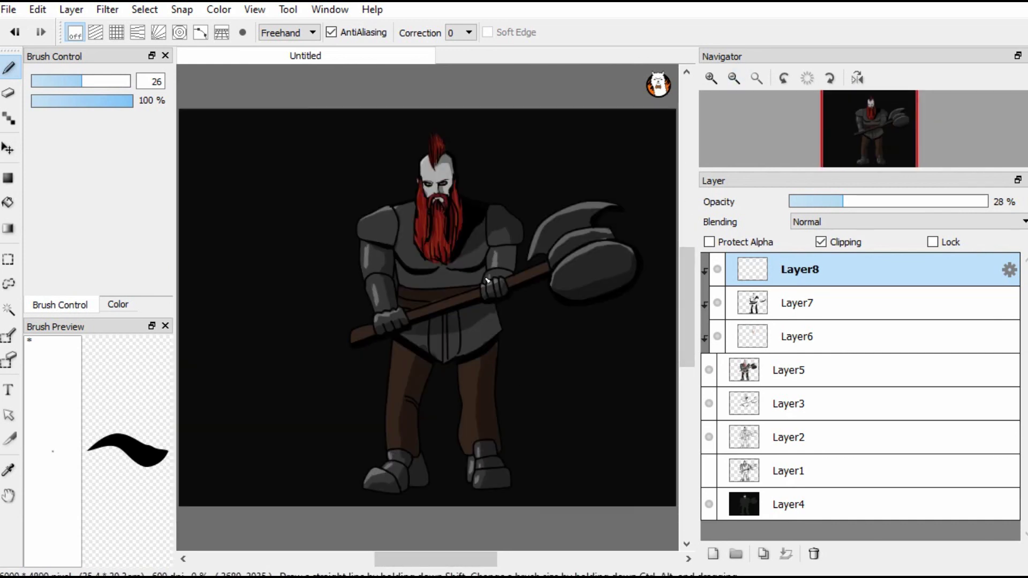
click(734, 79)
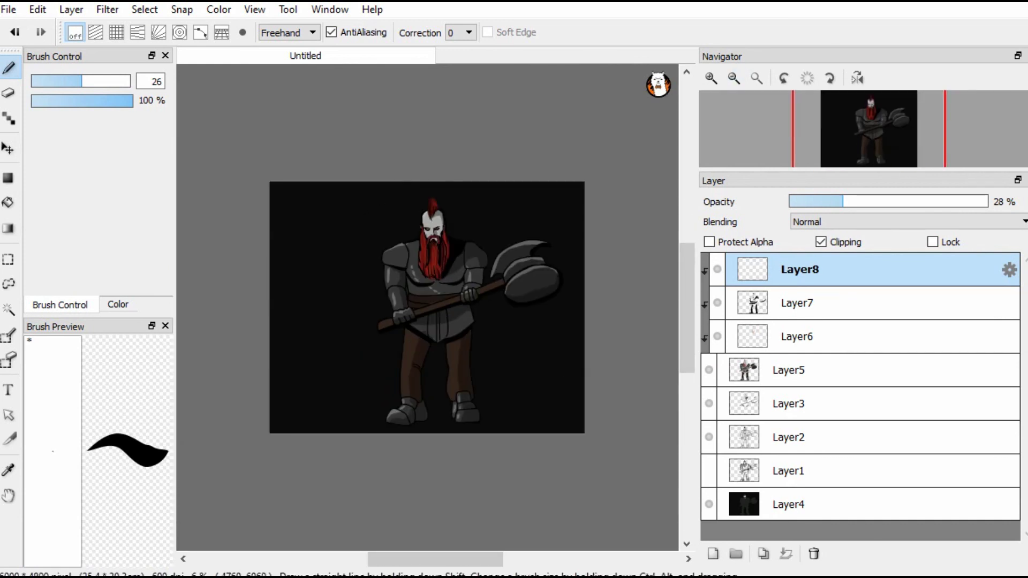